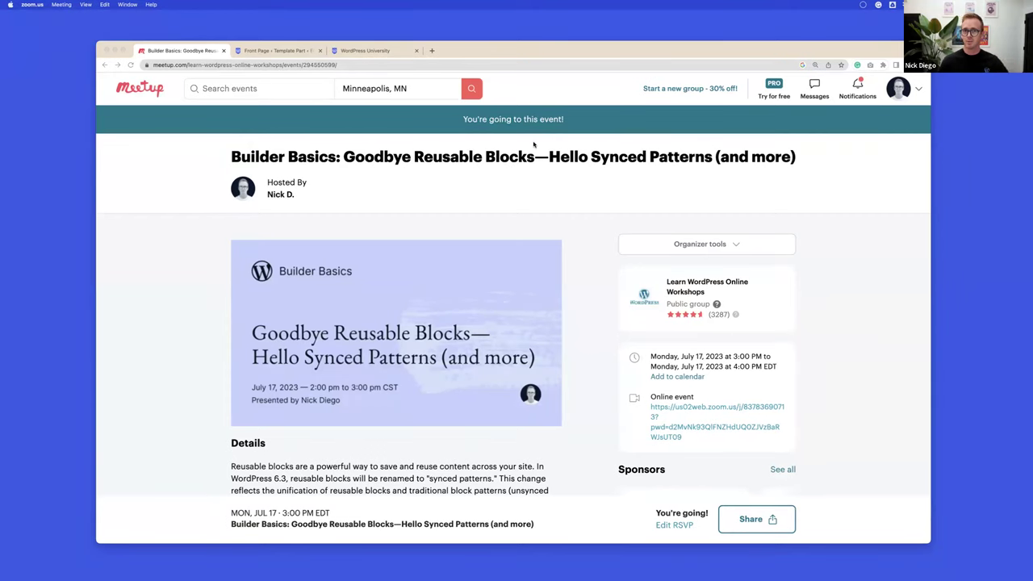
- Switch to the WordPress University website and look through its home page
{"action": "scroll", "coordinate": [534, 145], "scroll_direction": "down", "scroll_amount": 2}
{"action": "scroll", "coordinate": [534, 144], "scroll_direction": "up", "scroll_amount": 2}
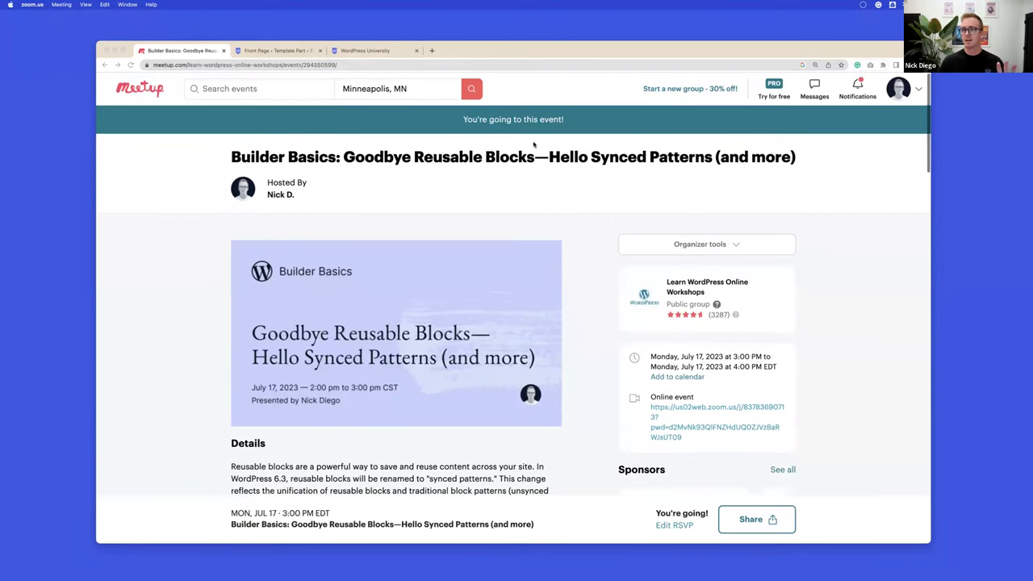
{"action": "left_click", "coordinate": [349, 52]}
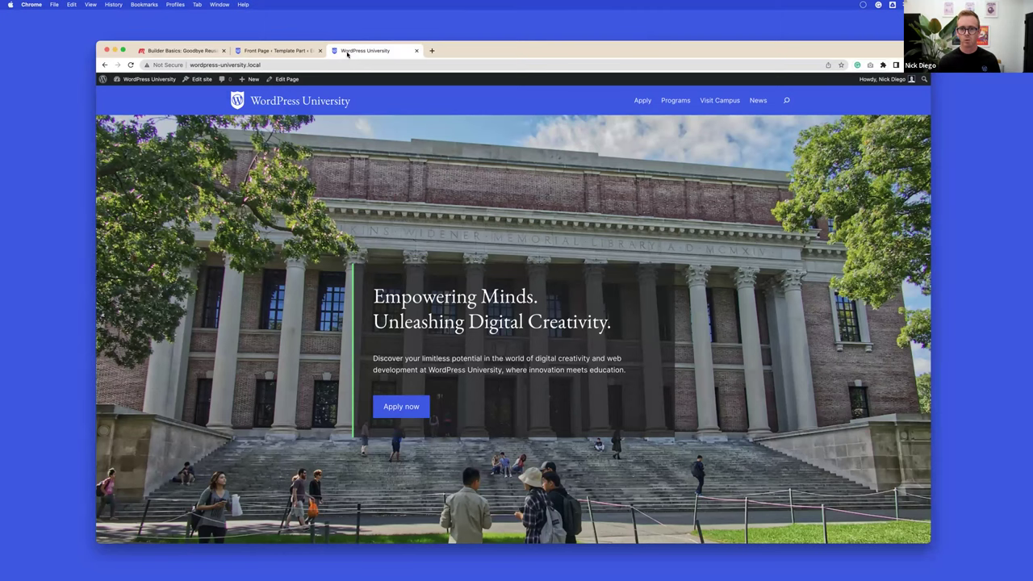
{"action": "scroll", "coordinate": [436, 97], "scroll_direction": "down", "scroll_amount": 3}
{"action": "scroll", "coordinate": [436, 96], "scroll_direction": "down", "scroll_amount": 15}
{"action": "scroll", "coordinate": [436, 96], "scroll_direction": "up", "scroll_amount": 5}
{"action": "scroll", "coordinate": [436, 96], "scroll_direction": "up", "scroll_amount": 10}
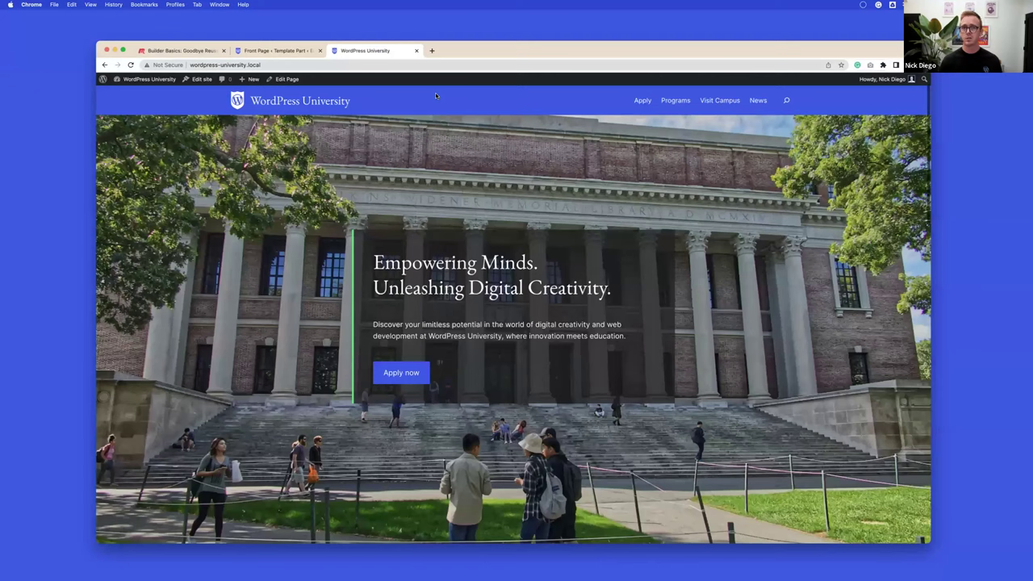
{"action": "scroll", "coordinate": [436, 96], "scroll_direction": "up", "scroll_amount": 2}
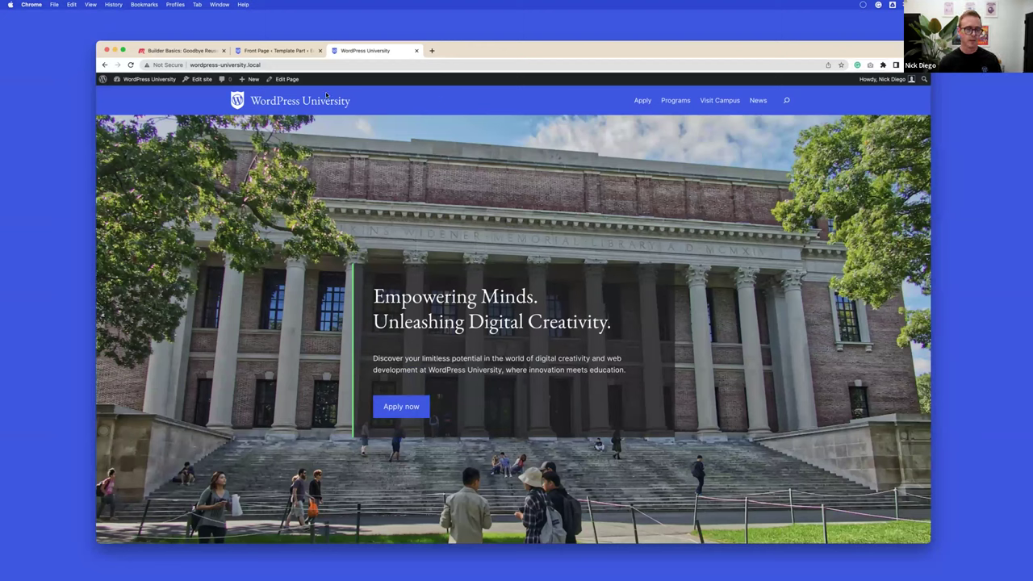
- Open the site's admin dashboard and its installed plugins list, and highlight the WordPress development version number
{"action": "mouse_move", "coordinate": [164, 80]}
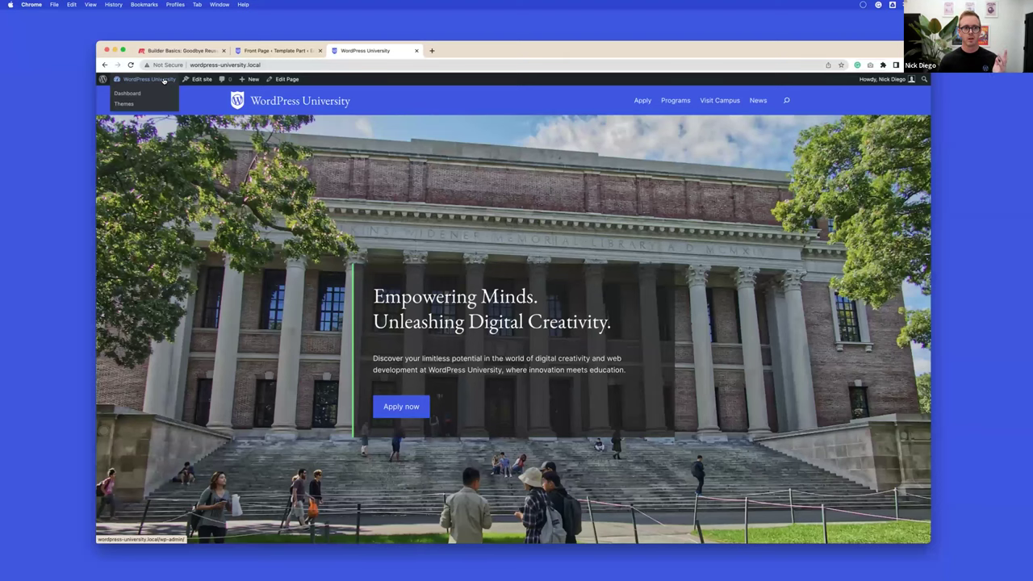
{"action": "left_click", "coordinate": [164, 81]}
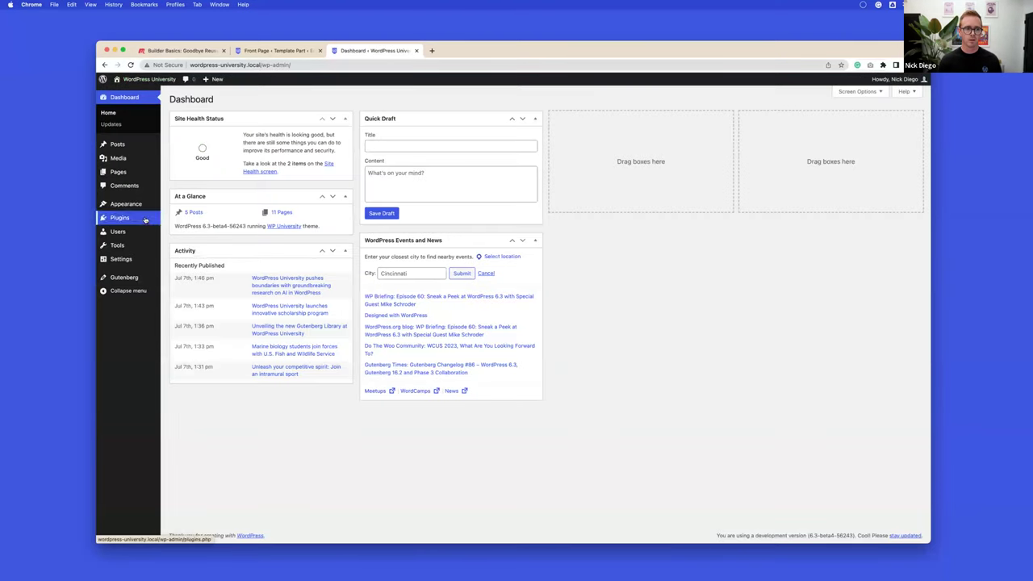
{"action": "left_click", "coordinate": [121, 218]}
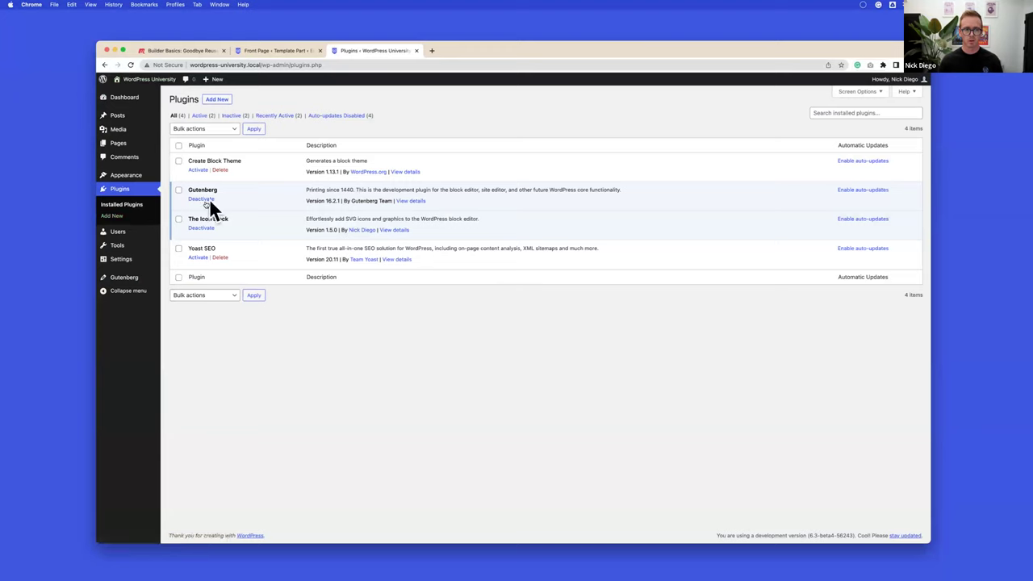
{"action": "left_click_drag", "start_coordinate": [809, 535], "coordinate": [853, 535]}
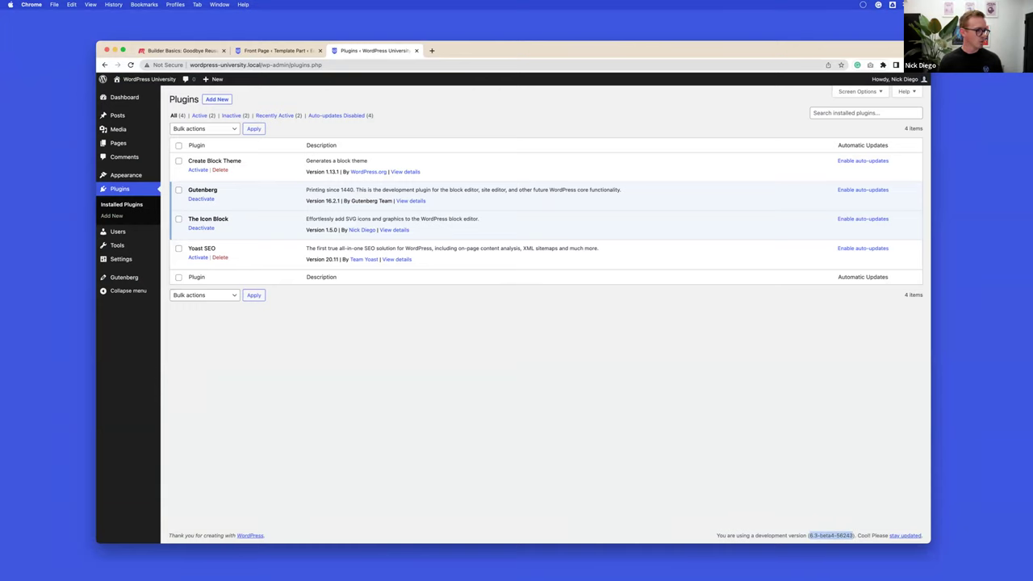
{"action": "key", "text": "super+Tab"}
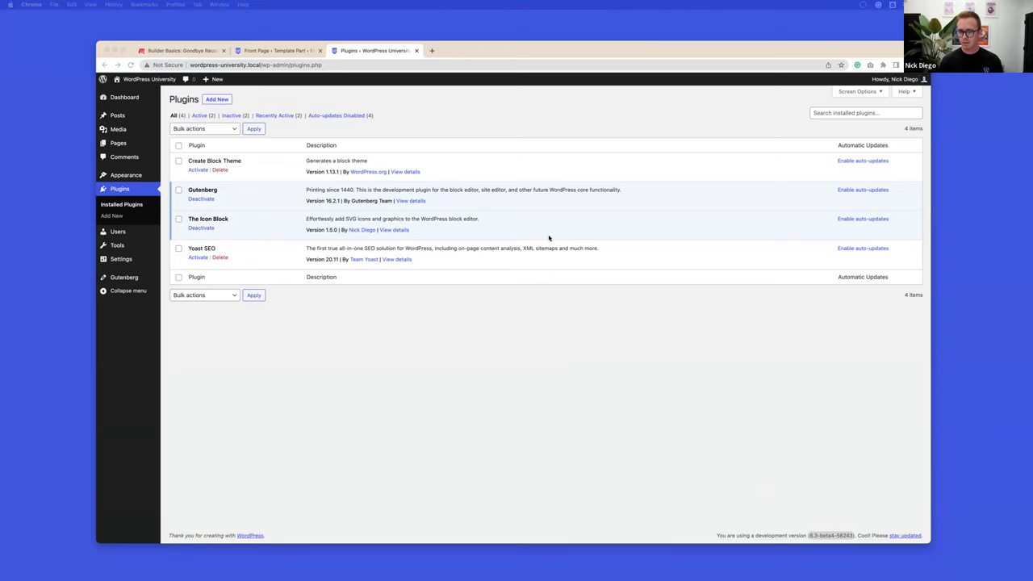
{"action": "left_click", "coordinate": [680, 46]}
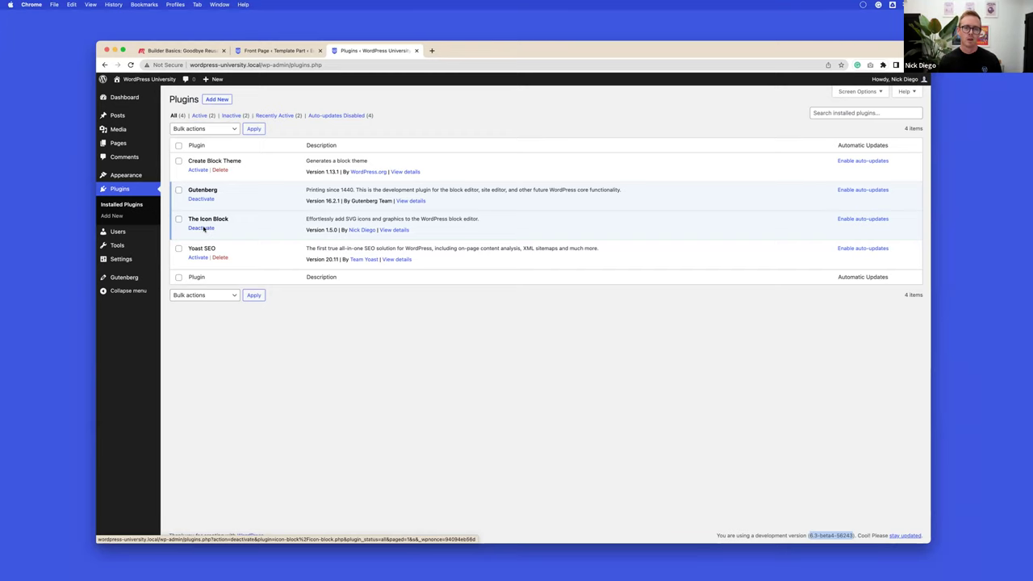
- Open the draft page Pattern Test from the site's pages for editing
{"action": "left_click", "coordinate": [128, 145]}
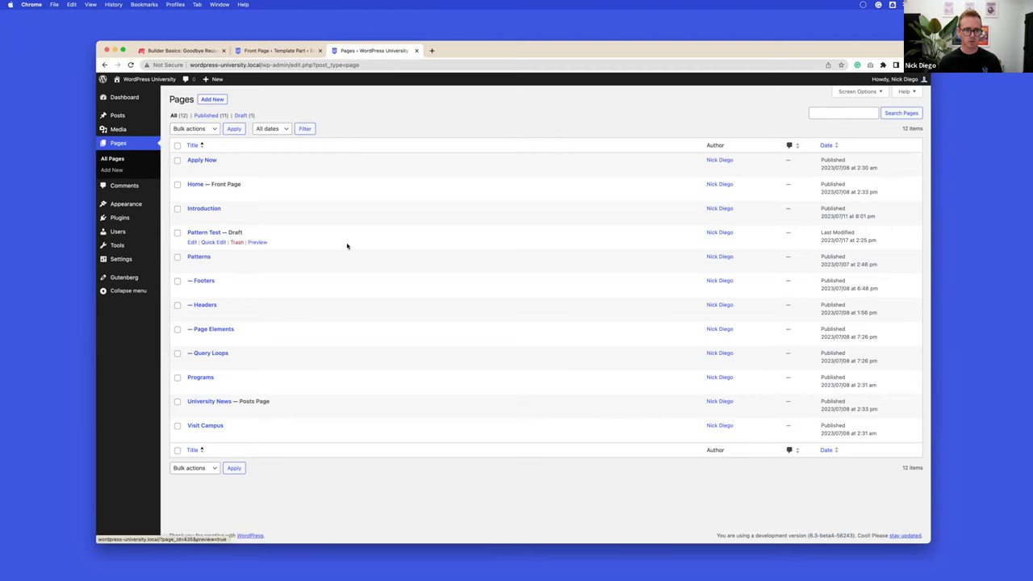
{"action": "left_click", "coordinate": [191, 243]}
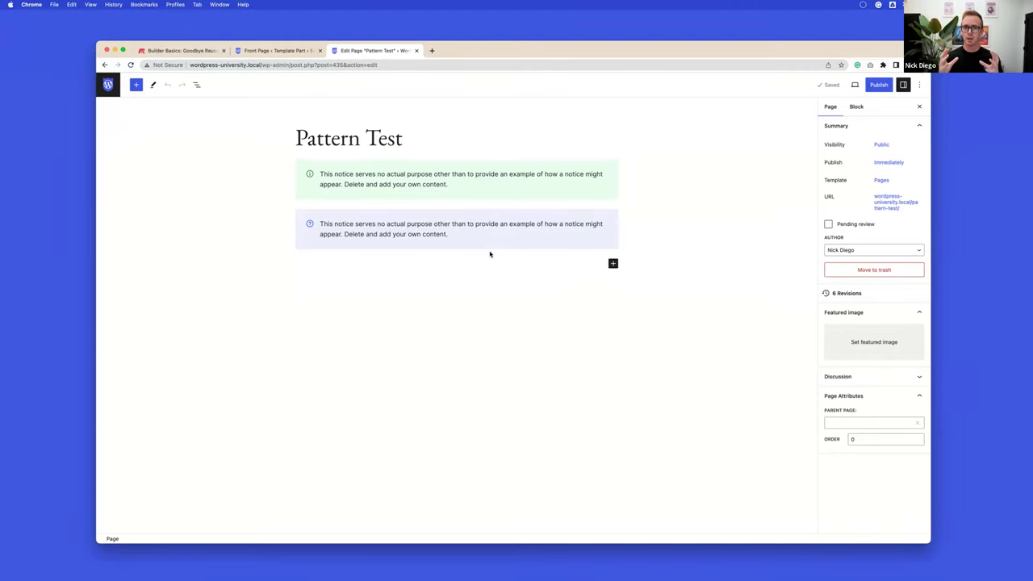
- Start creating a pattern/reusable block from the whole Row block of the green notice
{"action": "left_click", "coordinate": [335, 168]}
{"action": "left_click", "coordinate": [325, 157]}
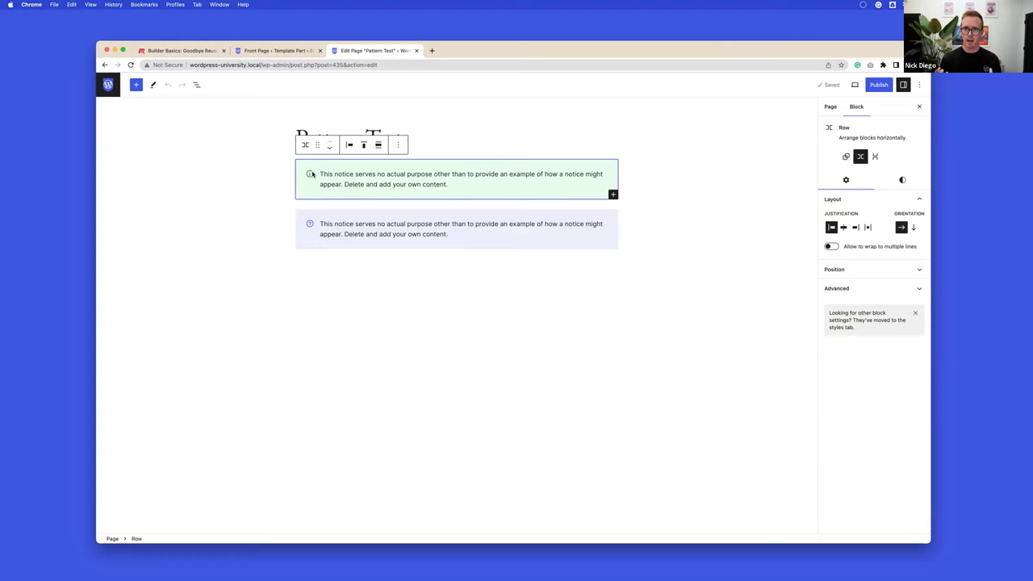
{"action": "left_click", "coordinate": [321, 174]}
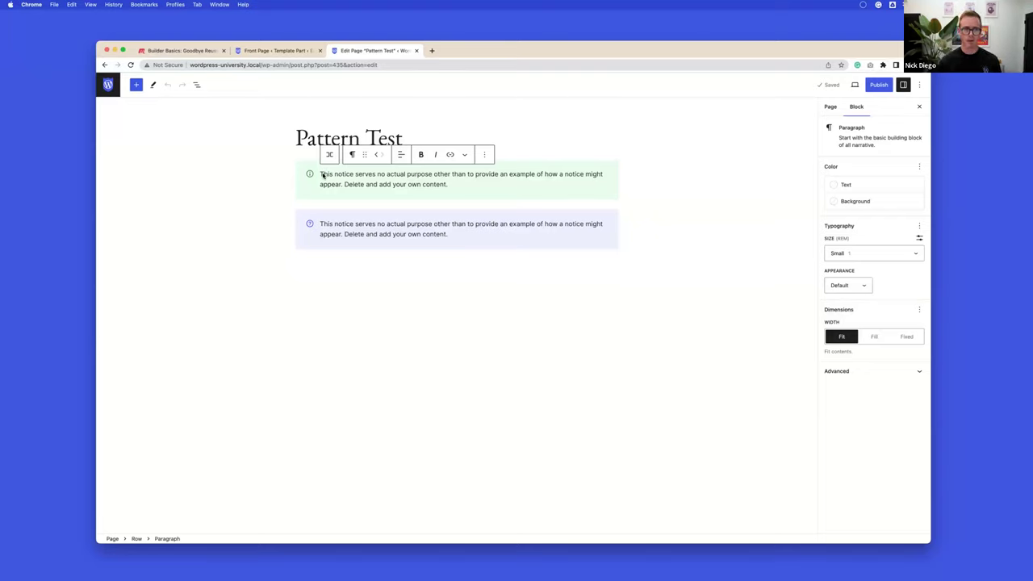
{"action": "left_click", "coordinate": [330, 154]}
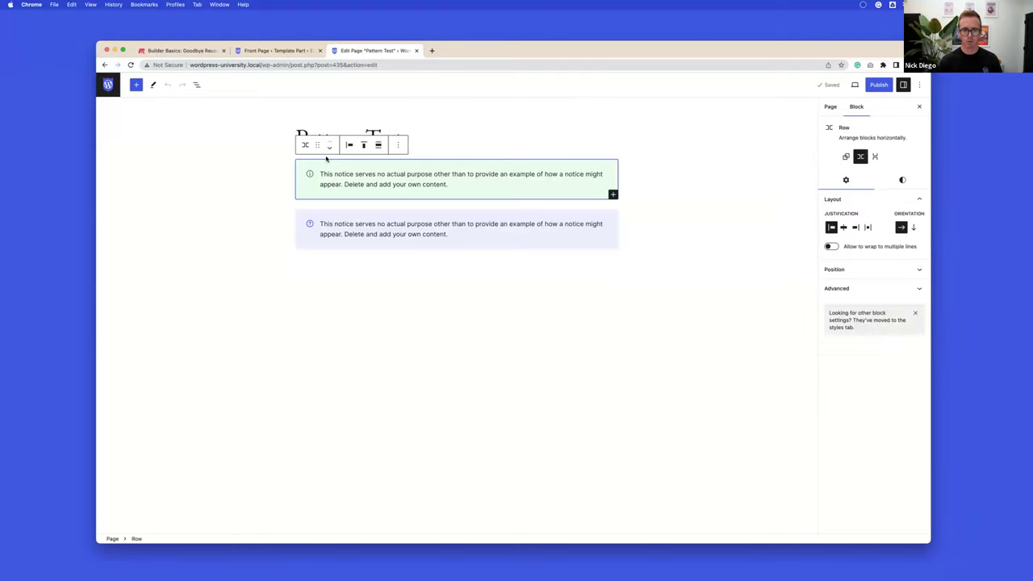
{"action": "left_click", "coordinate": [399, 143]}
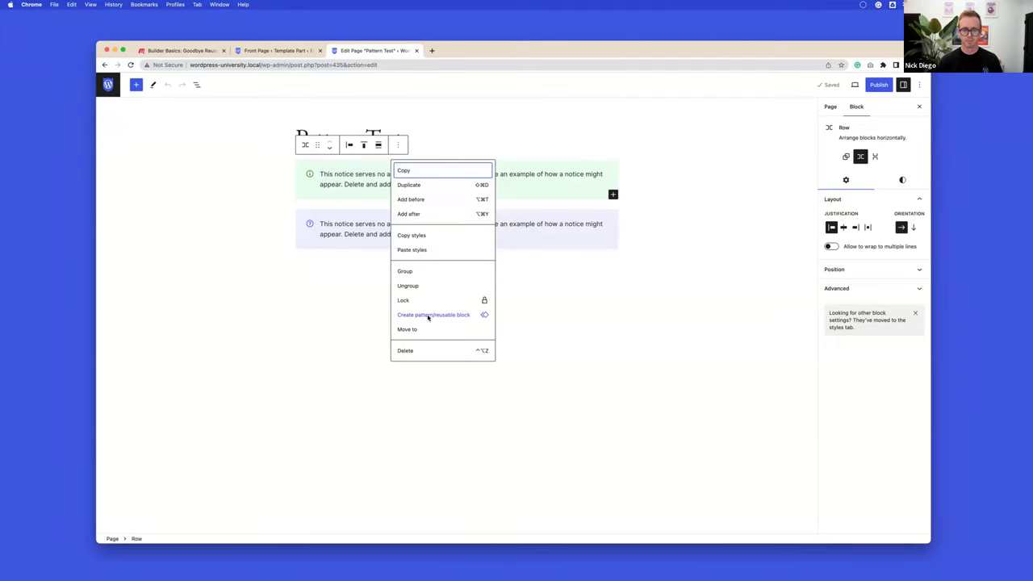
{"action": "scroll", "coordinate": [428, 317], "scroll_direction": "up", "scroll_amount": 5}
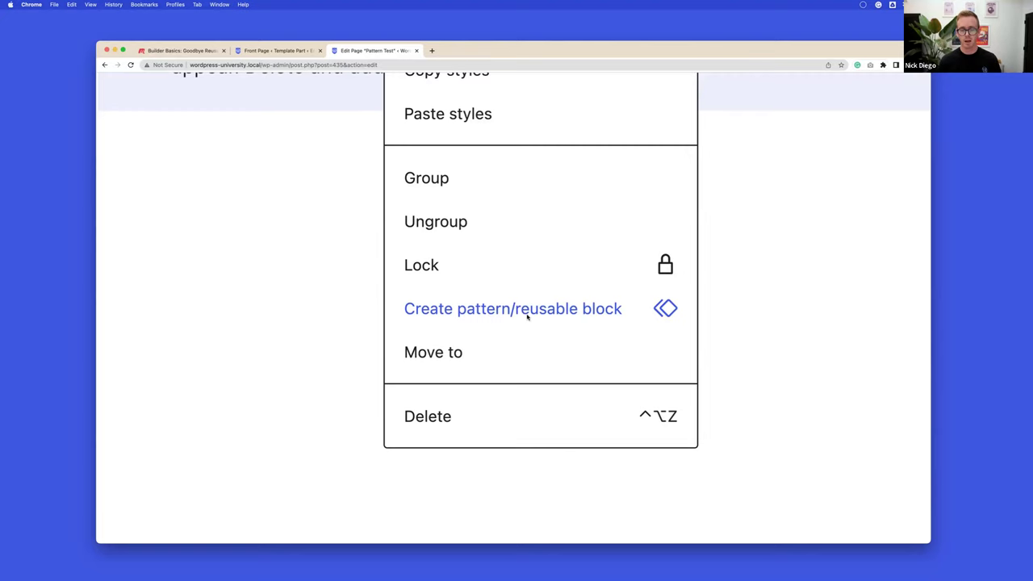
{"action": "key", "text": "super+minus"}
{"action": "key", "text": "super+0"}
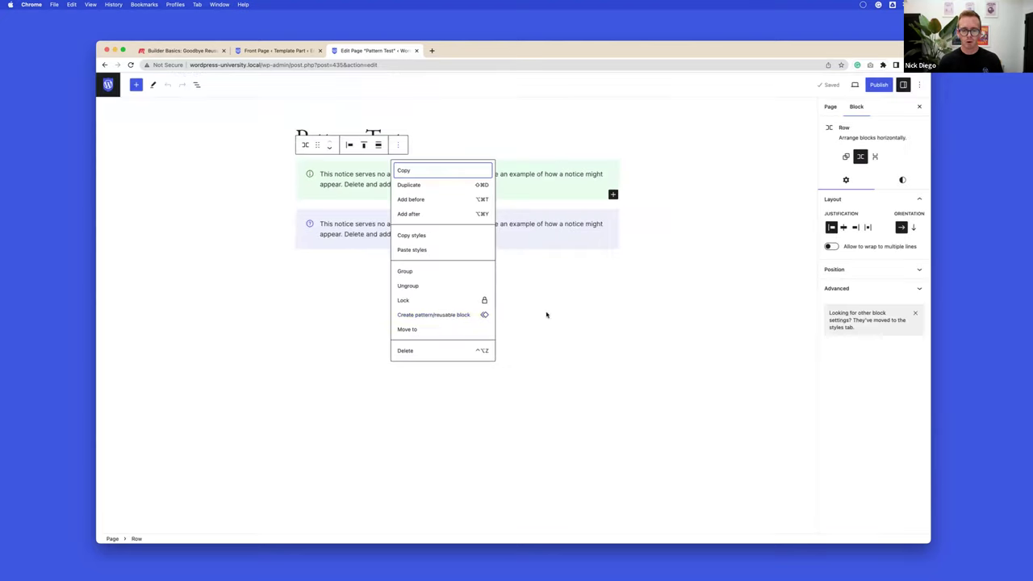
{"action": "left_click", "coordinate": [451, 316]}
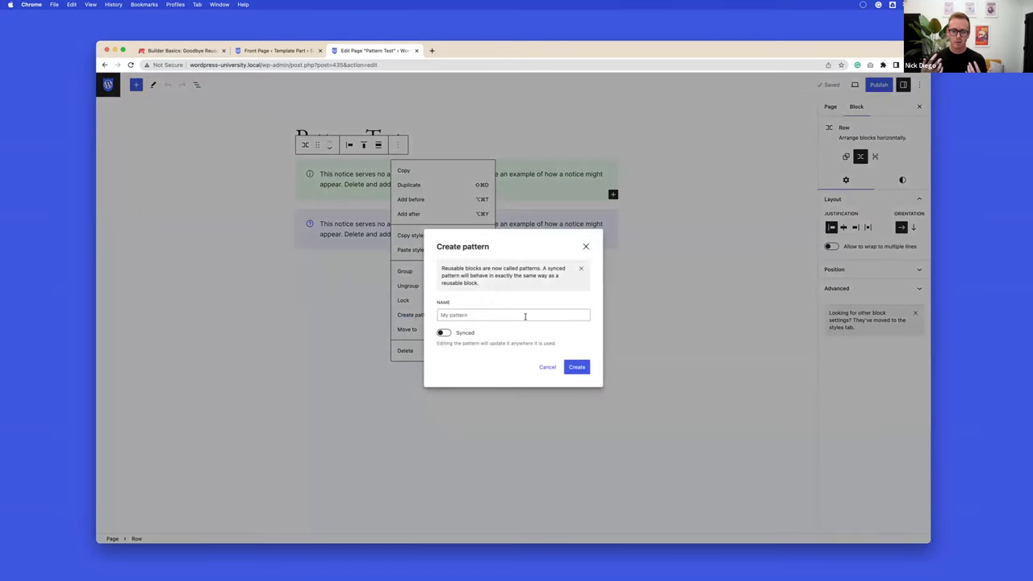
- Name the pattern "Notice (synced)", make it synced and create it
{"action": "scroll", "coordinate": [511, 295], "scroll_direction": "up", "scroll_amount": 5}
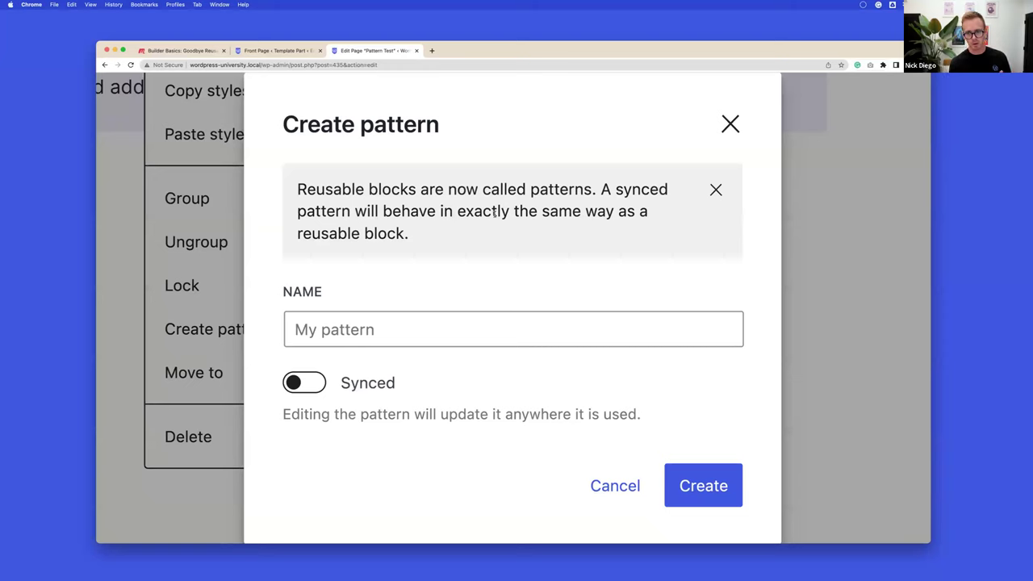
{"action": "left_click", "coordinate": [374, 330]}
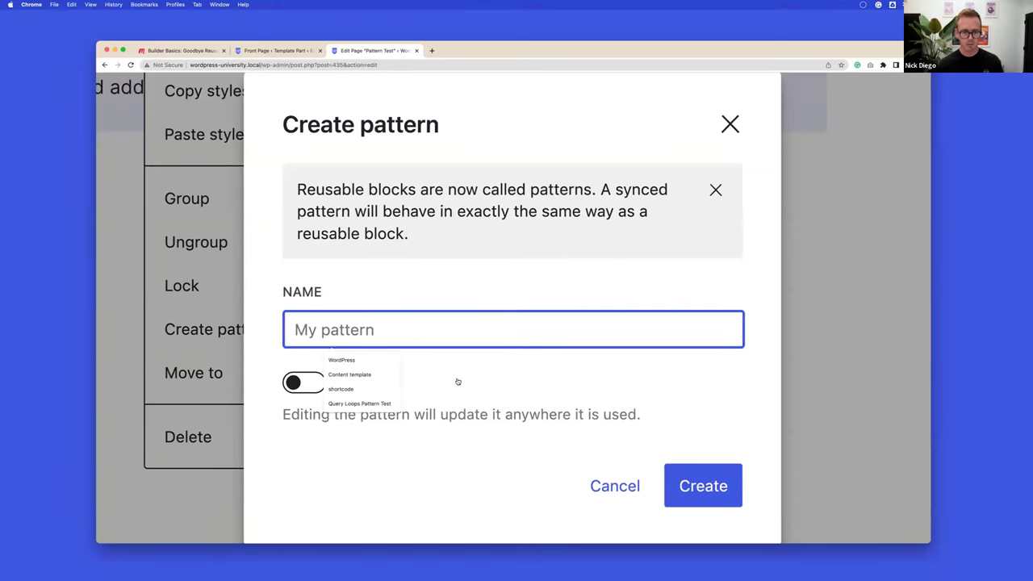
{"action": "scroll", "coordinate": [458, 381], "scroll_direction": "down", "scroll_amount": 2}
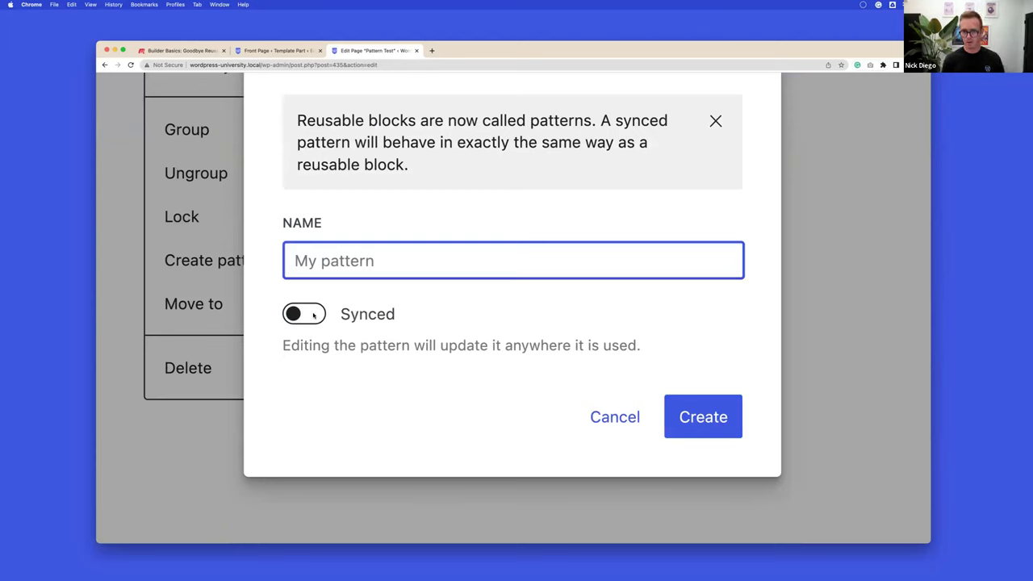
{"action": "type", "text": "Notice (synced)"}
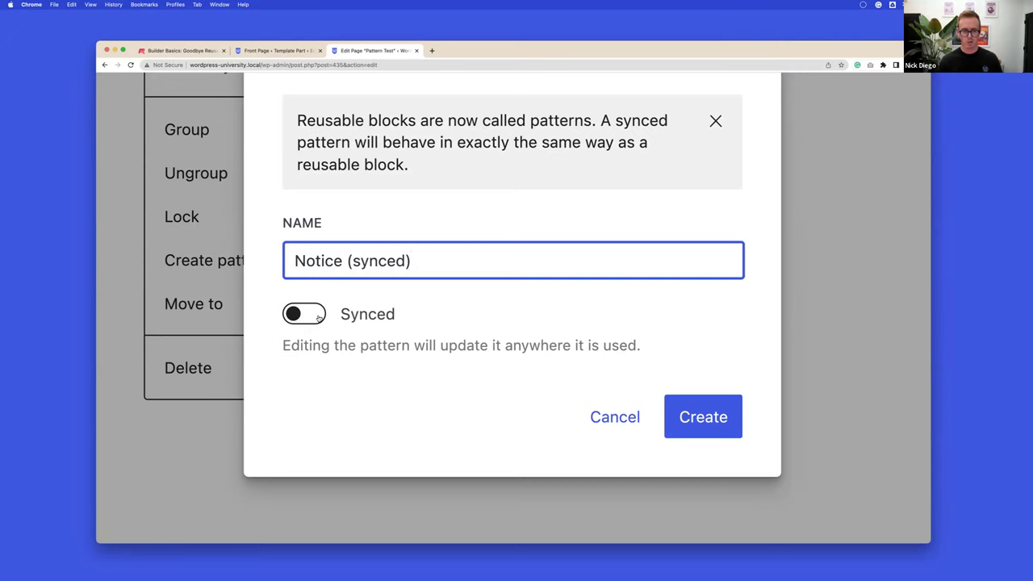
{"action": "left_click", "coordinate": [315, 319]}
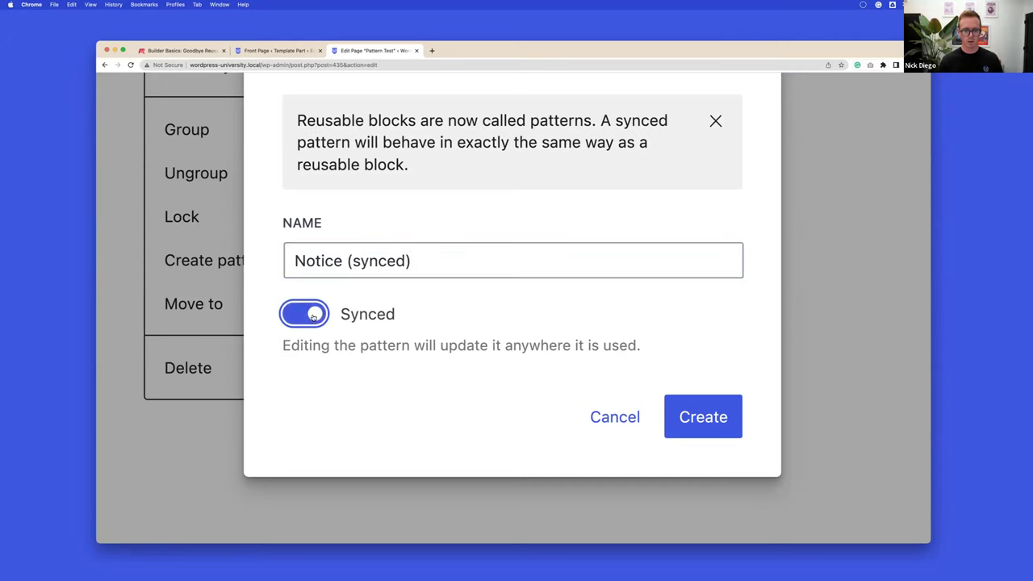
{"action": "left_click", "coordinate": [715, 425]}
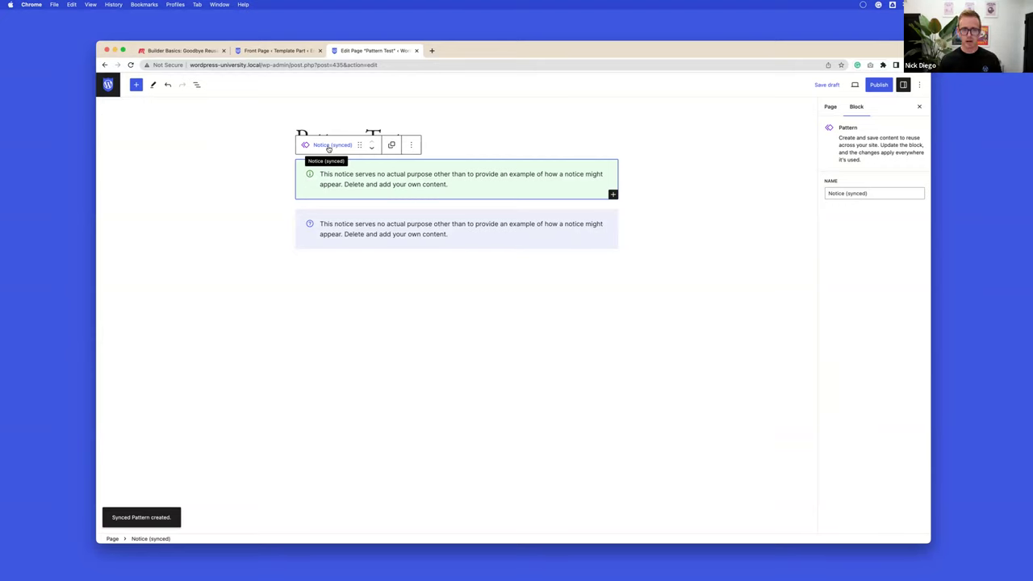
- Duplicate the Notice (synced) pattern on the page and show the List View of the page's blocks
{"action": "double_click", "coordinate": [858, 193]}
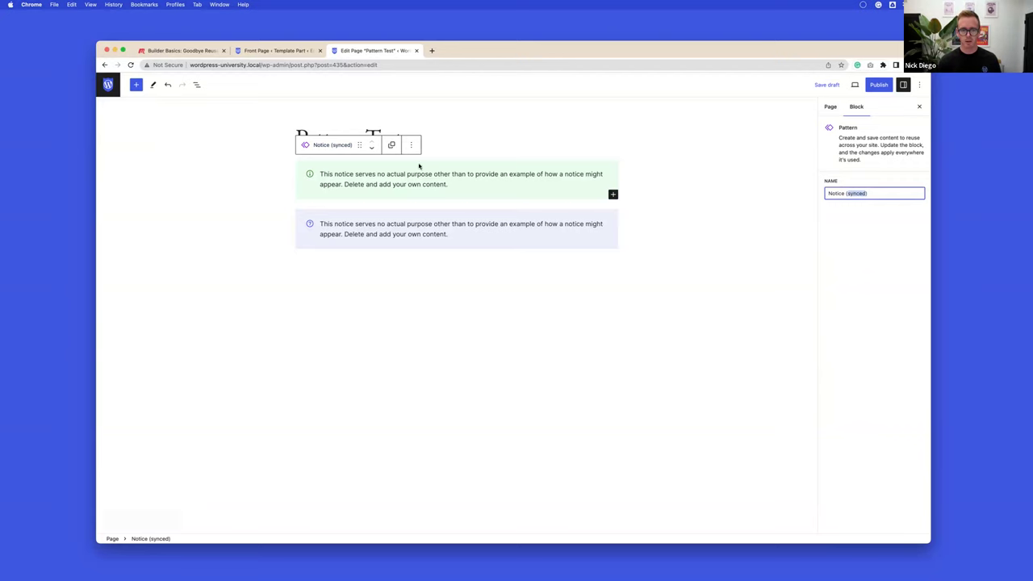
{"action": "left_click", "coordinate": [413, 146]}
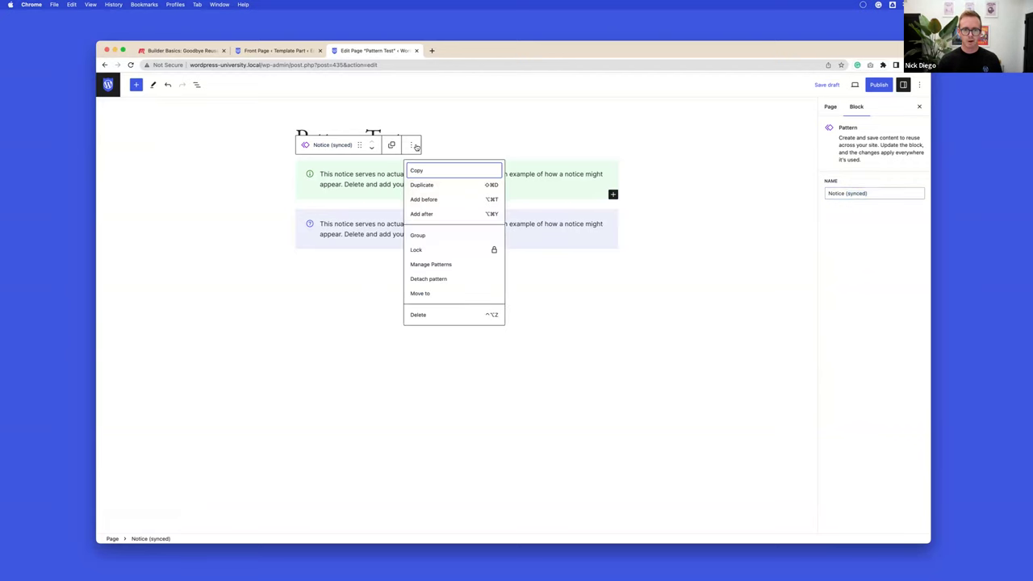
{"action": "left_click", "coordinate": [425, 185]}
{"action": "left_click", "coordinate": [702, 210]}
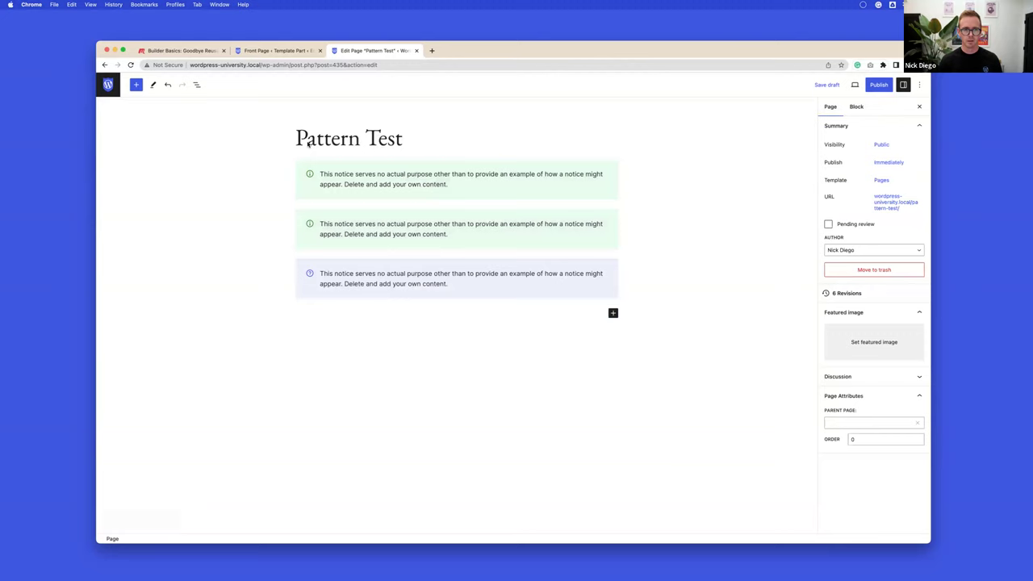
{"action": "left_click", "coordinate": [196, 84]}
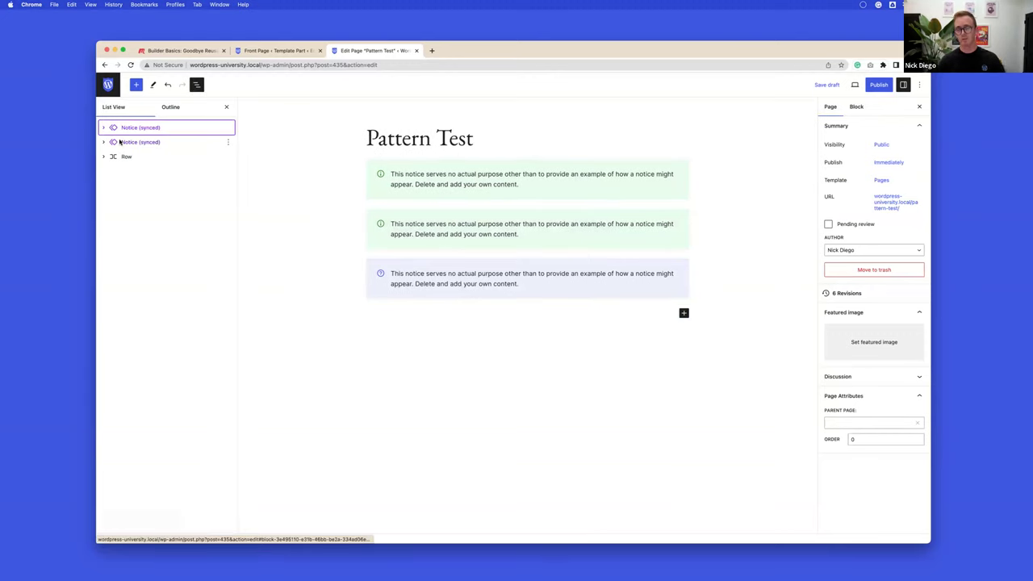
- Insert "This is a test" at the start of the paragraph in the first synced notice
{"action": "left_click", "coordinate": [404, 174]}
{"action": "left_click", "coordinate": [393, 173]}
{"action": "type", "text": "THis is a test"}
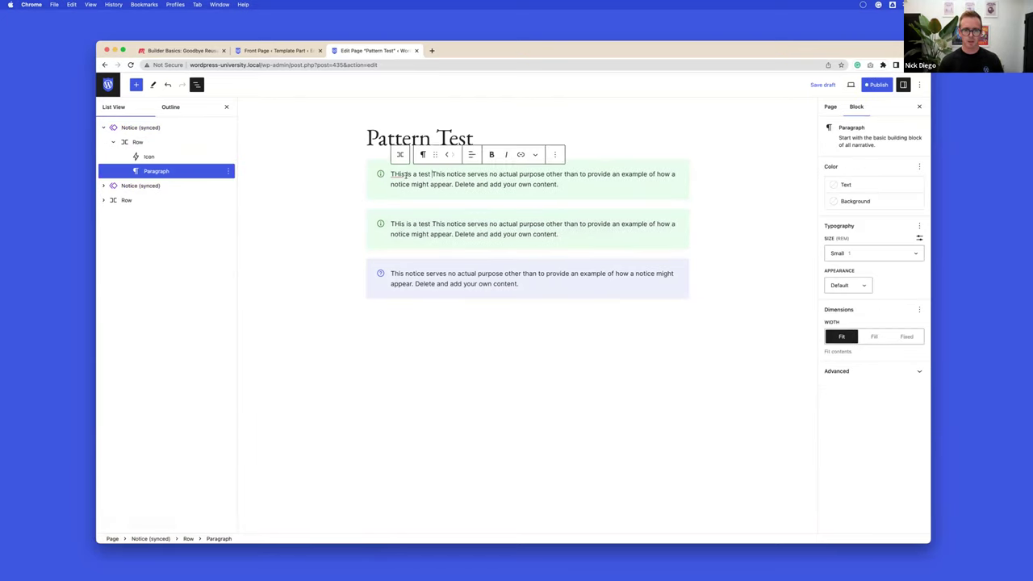
{"action": "left_click", "coordinate": [398, 174]}
{"action": "key", "text": "BackSpace"}
{"action": "type", "text": "h"}
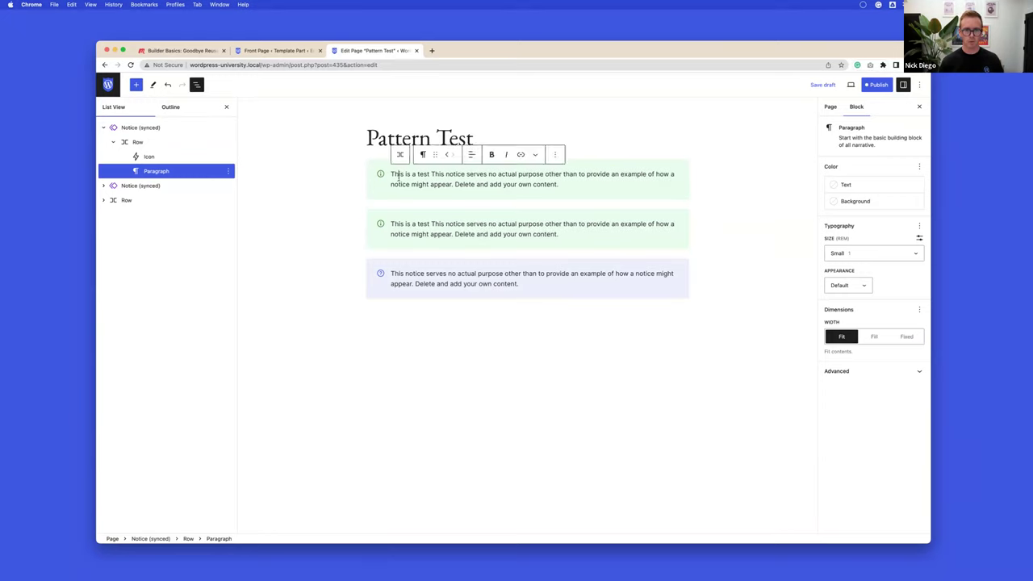
- Add a period after "This is a test" in the second synced notice and deselect the block
{"action": "left_click", "coordinate": [430, 223]}
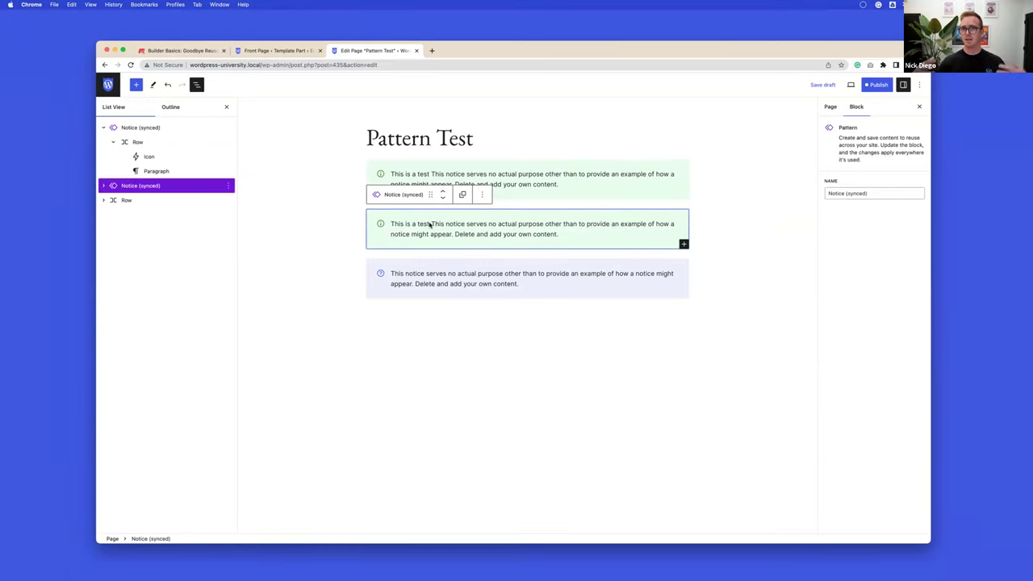
{"action": "left_click", "coordinate": [430, 225]}
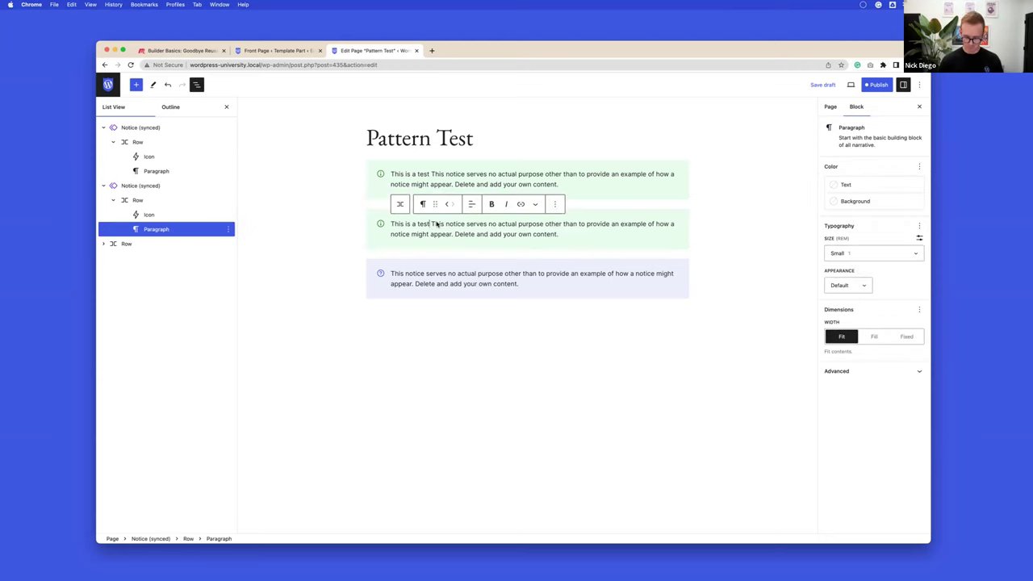
{"action": "type", "text": "."}
{"action": "left_click", "coordinate": [310, 160]}
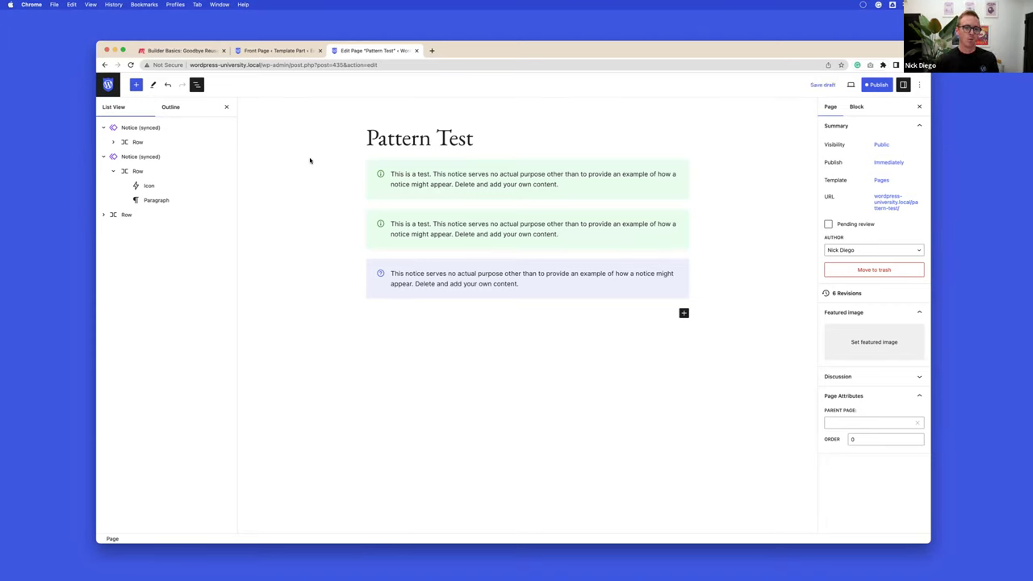
- Browse the Featured block patterns and highlight the paragraph text in the first synced notice
{"action": "left_click", "coordinate": [136, 85]}
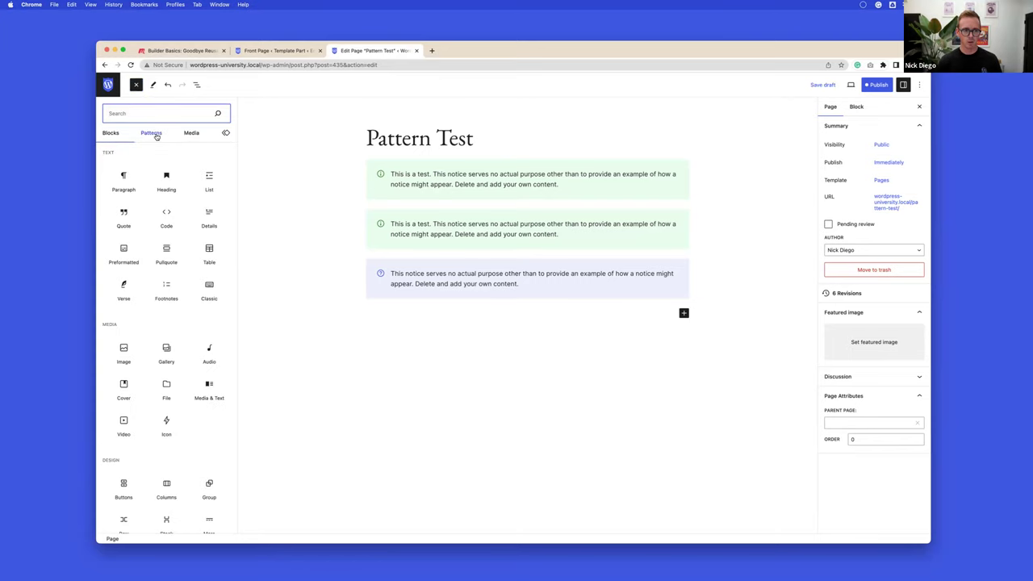
{"action": "left_click", "coordinate": [153, 134]}
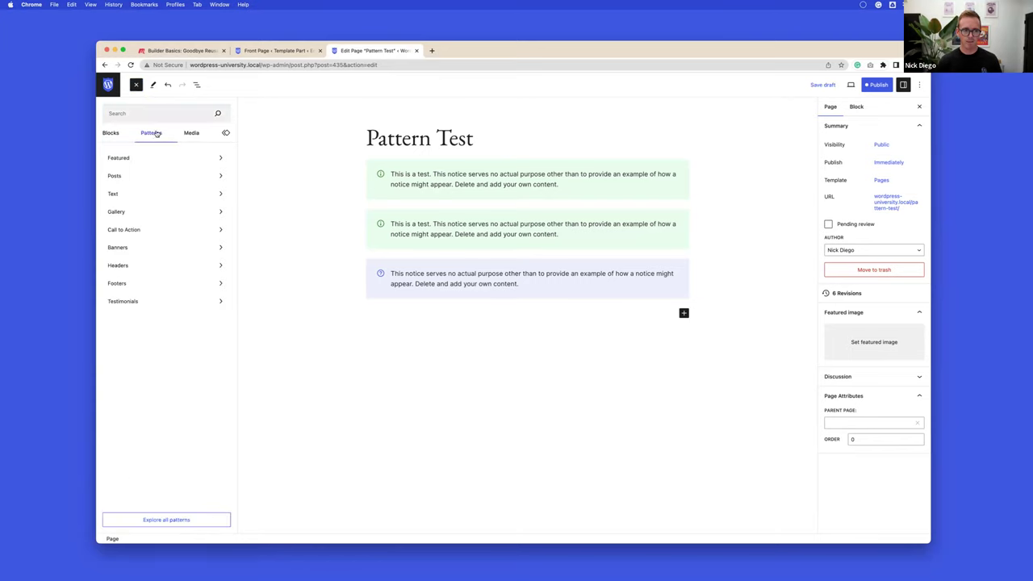
{"action": "left_click", "coordinate": [185, 161]}
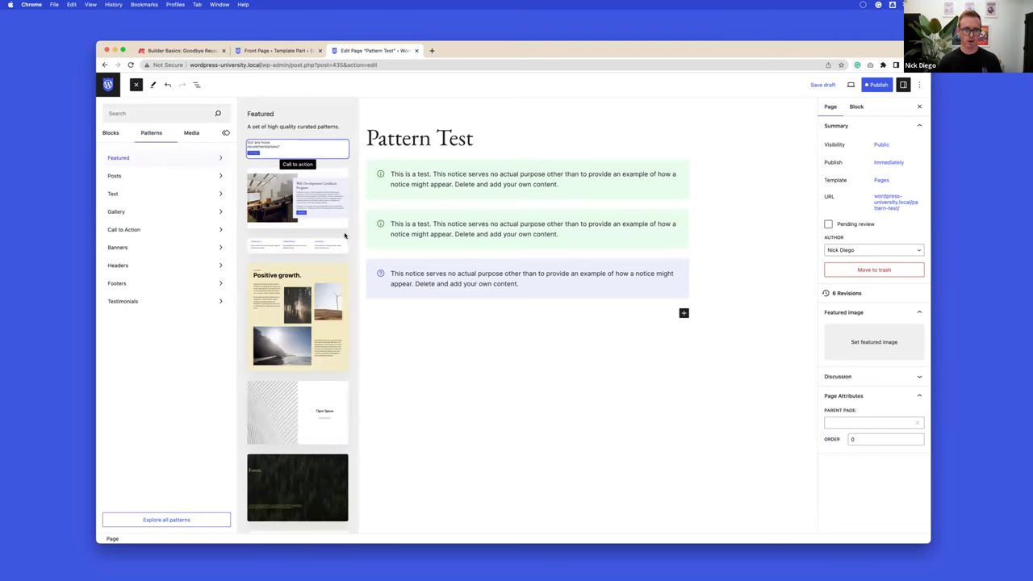
{"action": "scroll", "coordinate": [320, 244], "scroll_direction": "down", "scroll_amount": 3}
{"action": "scroll", "coordinate": [320, 243], "scroll_direction": "down", "scroll_amount": 1}
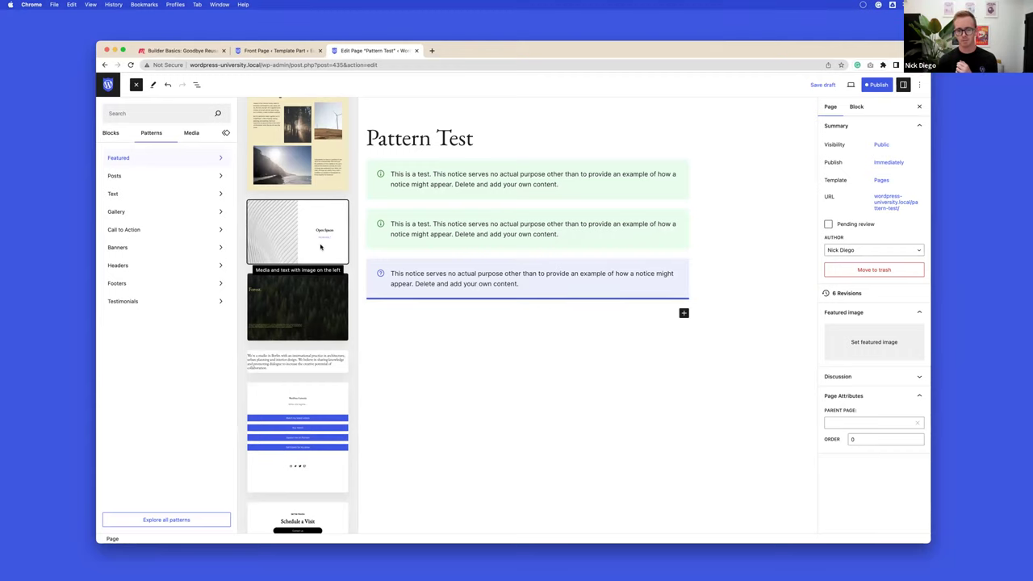
{"action": "left_click", "coordinate": [436, 166]}
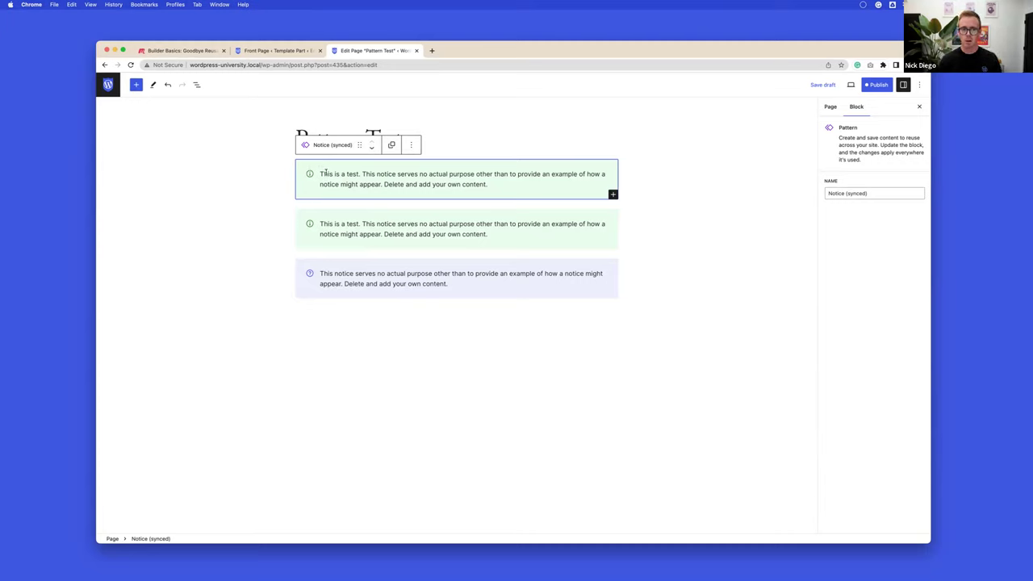
{"action": "left_click_drag", "start_coordinate": [321, 174], "coordinate": [493, 184]}
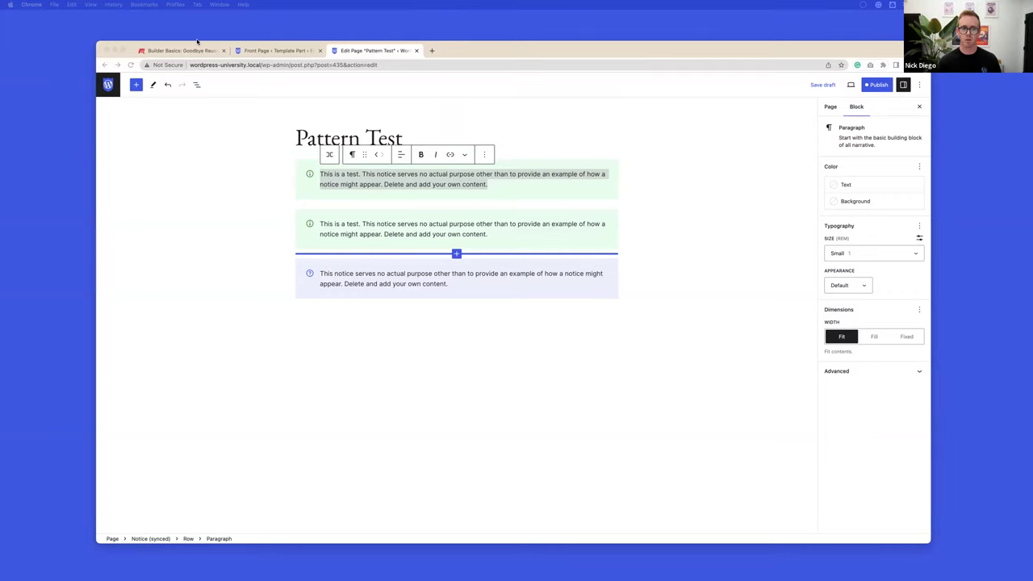
- Look through the Gallery pattern category and return to the page without inserting anything
{"action": "left_click", "coordinate": [136, 84]}
{"action": "left_click", "coordinate": [153, 133]}
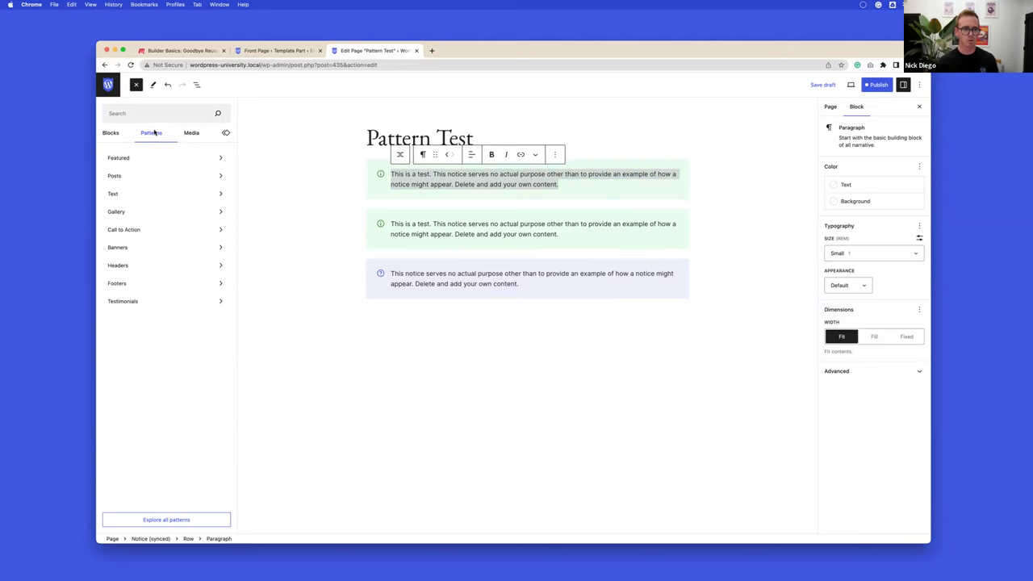
{"action": "left_click", "coordinate": [162, 214]}
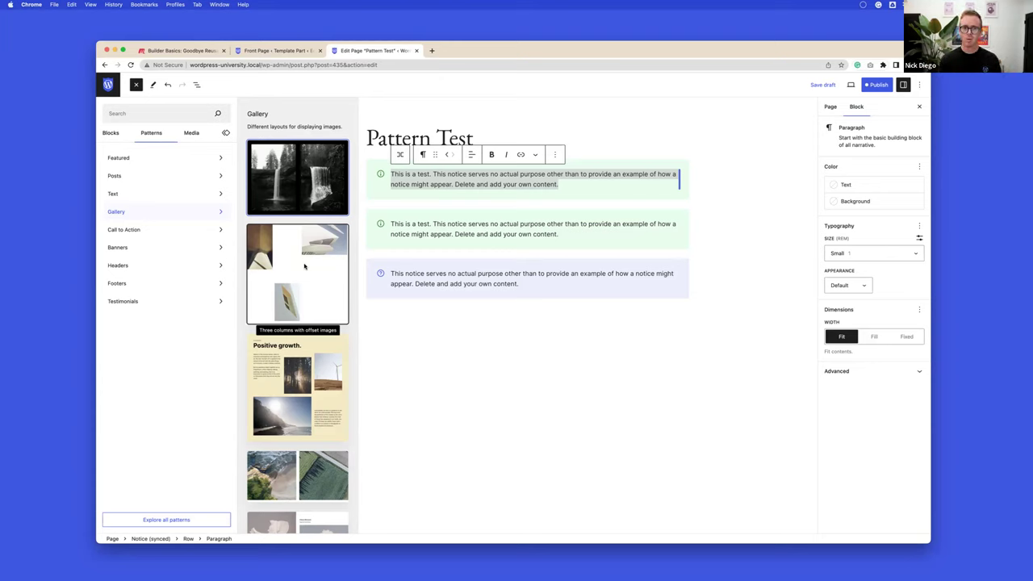
{"action": "left_click", "coordinate": [501, 305]}
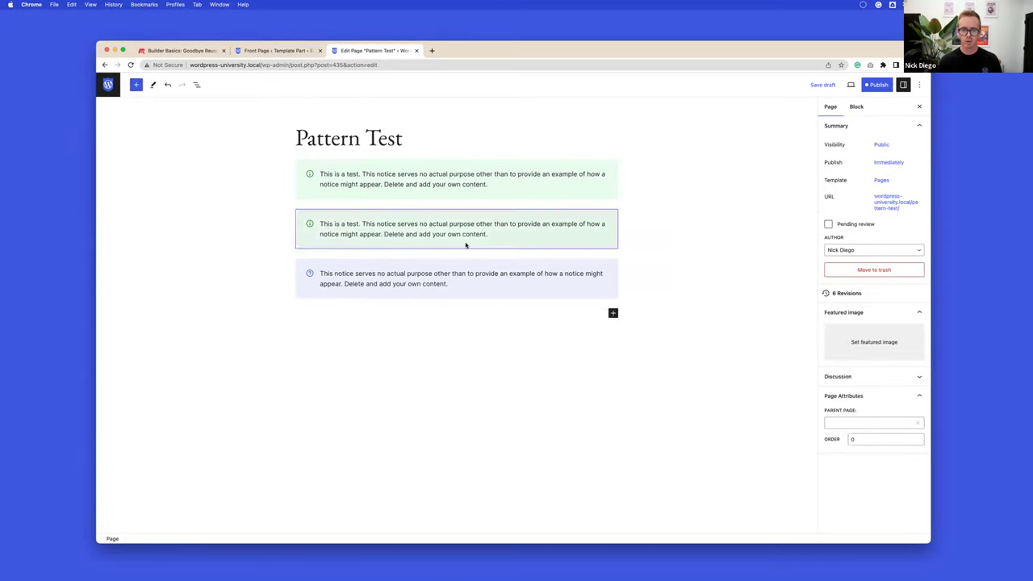
{"action": "left_click", "coordinate": [613, 313]}
{"action": "left_click", "coordinate": [477, 280]}
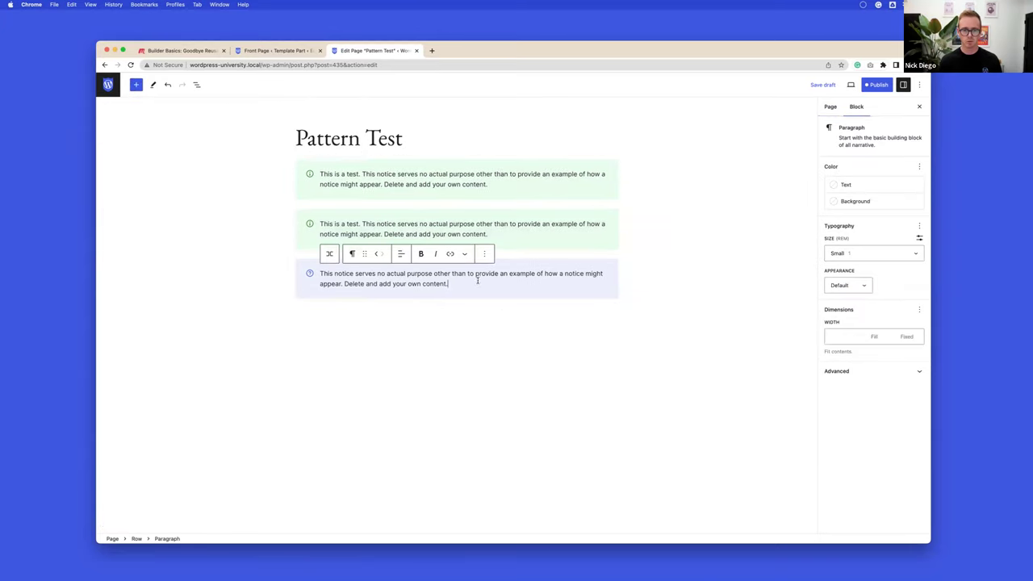
{"action": "left_click", "coordinate": [484, 254]}
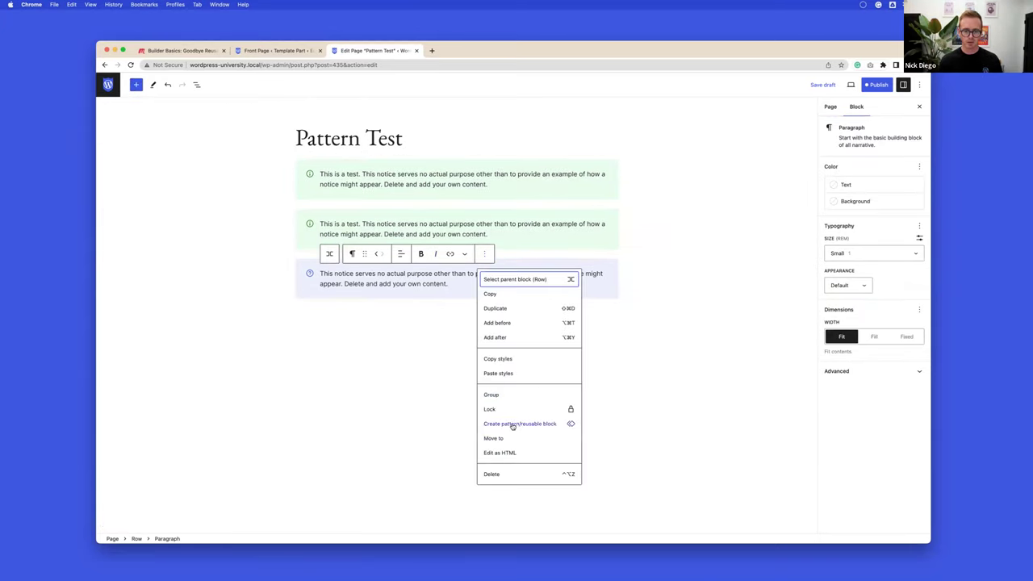
{"action": "left_click", "coordinate": [513, 426]}
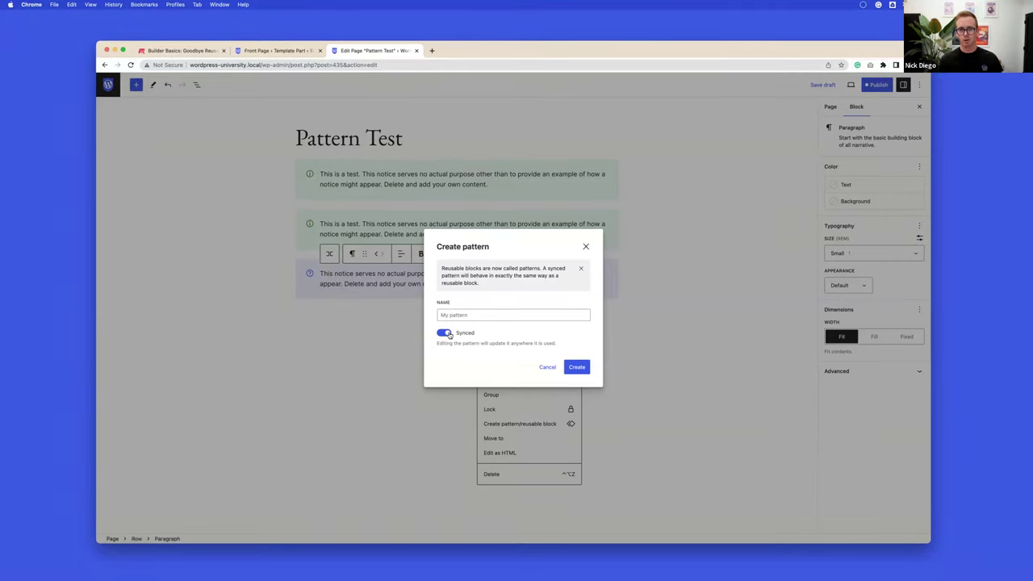
{"action": "left_click", "coordinate": [667, 319]}
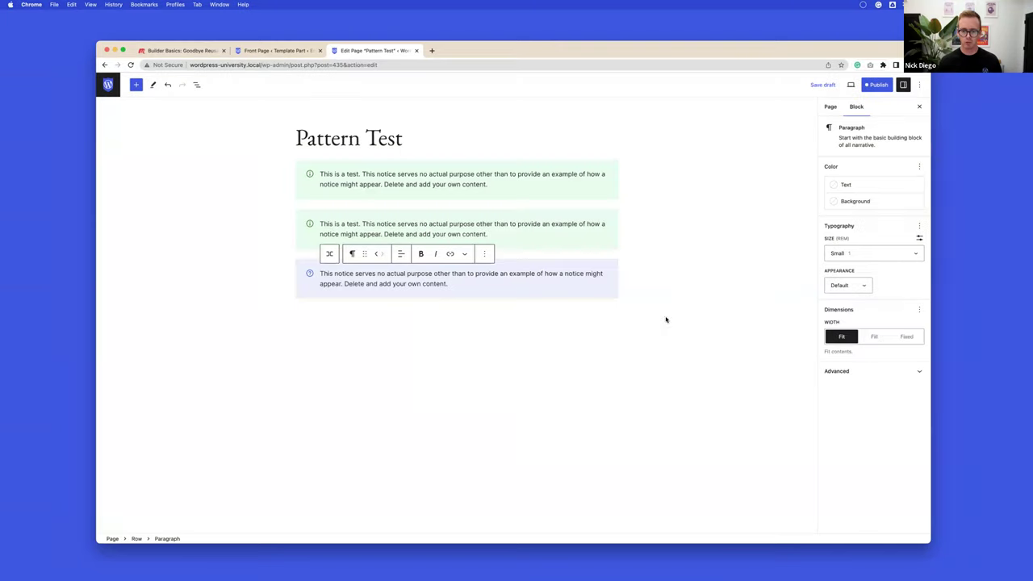
- Detach the second green notice from its synced pattern and delete the first synced notice
{"action": "left_click", "coordinate": [561, 245]}
{"action": "left_click", "coordinate": [394, 195]}
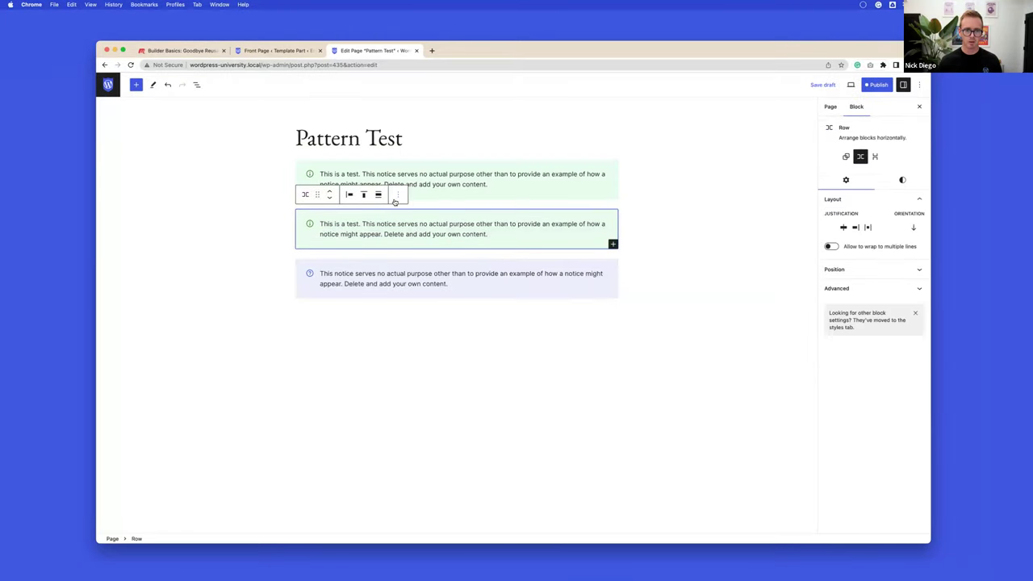
{"action": "left_click", "coordinate": [445, 170]}
{"action": "key", "text": "BackSpace"}
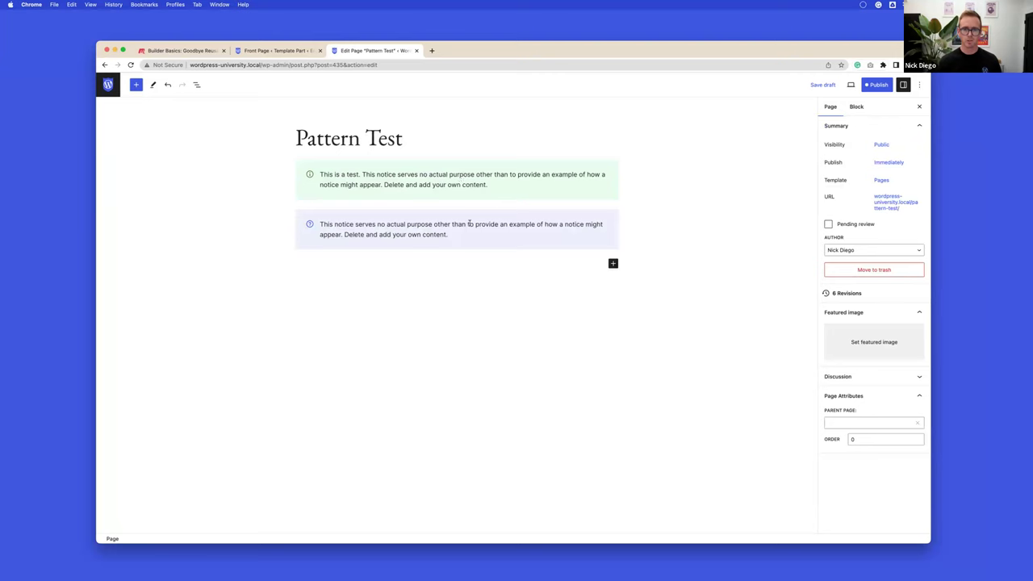
- View the list of available pattern categories and close the inserter
{"action": "left_click", "coordinate": [335, 220]}
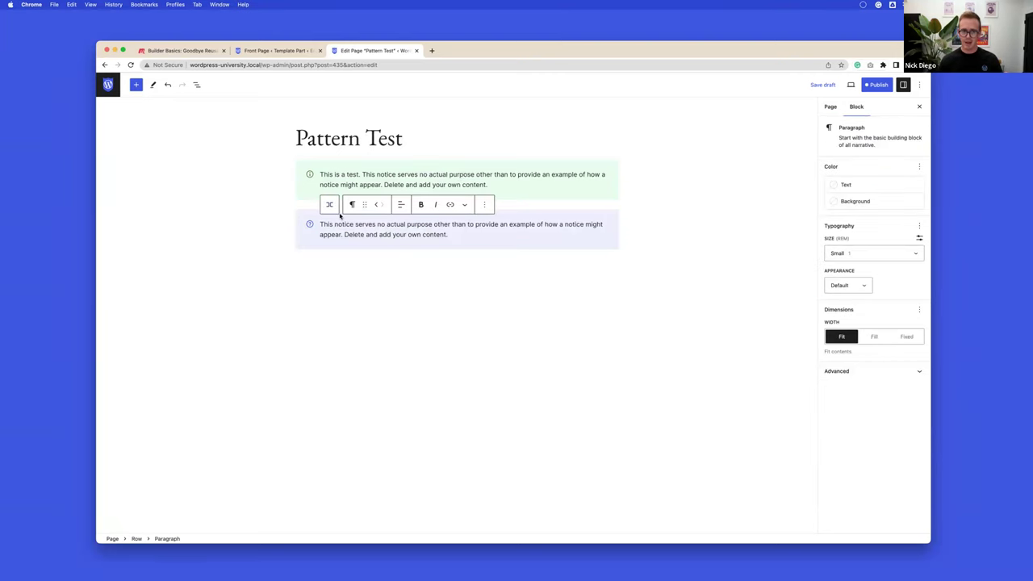
{"action": "left_click", "coordinate": [136, 85]}
{"action": "left_click", "coordinate": [151, 132]}
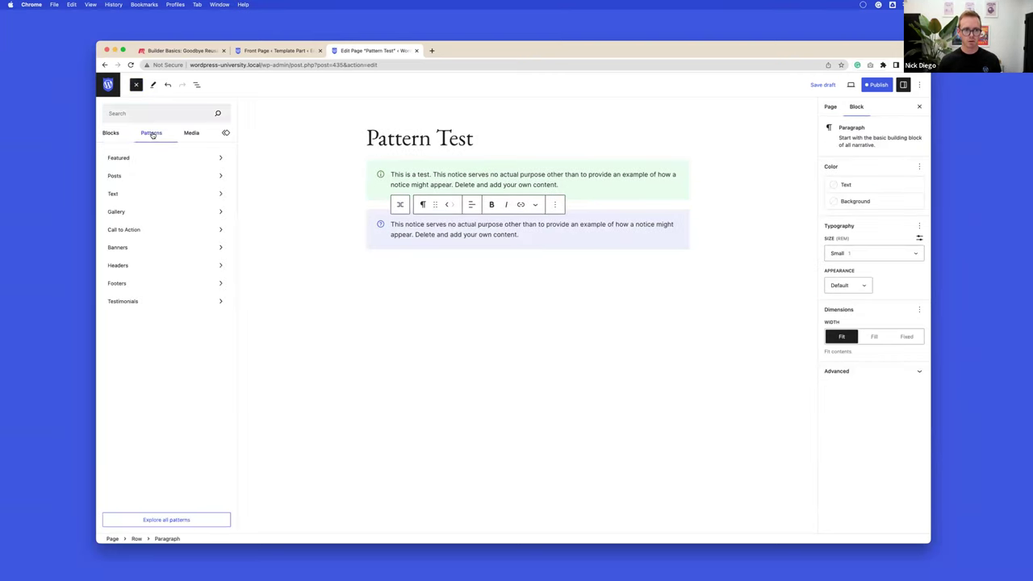
{"action": "left_click", "coordinate": [513, 273]}
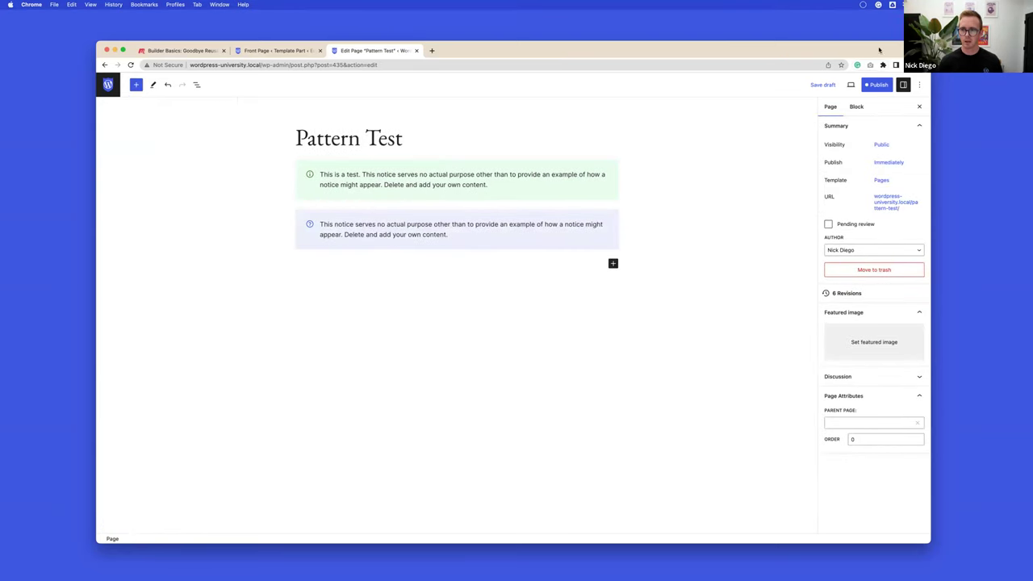
- Examine the block markup of both notices in the code editor and return to the visual editor
{"action": "left_click", "coordinate": [919, 85]}
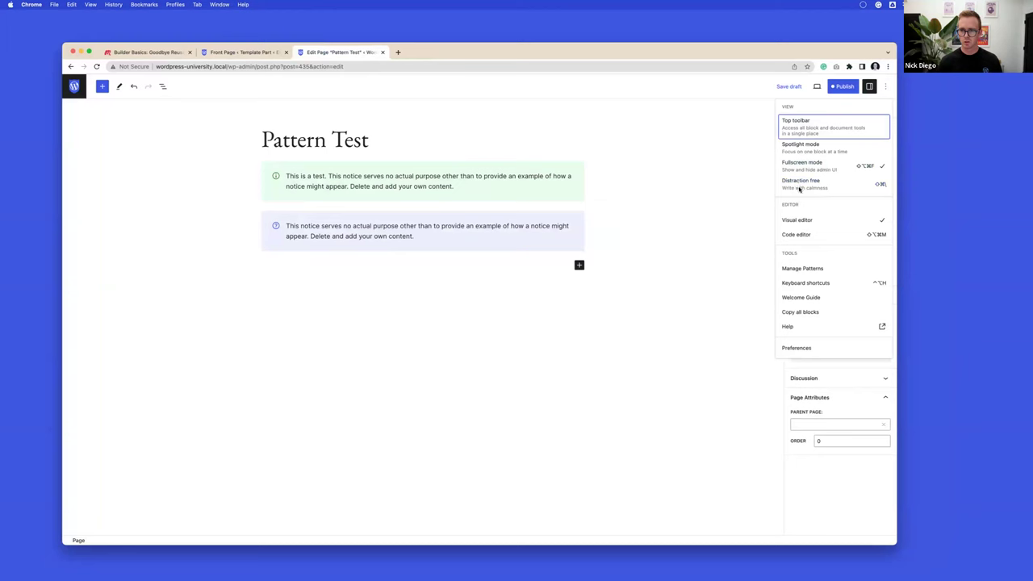
{"action": "left_click", "coordinate": [800, 234]}
{"action": "scroll", "coordinate": [404, 297], "scroll_direction": "down", "scroll_amount": 5}
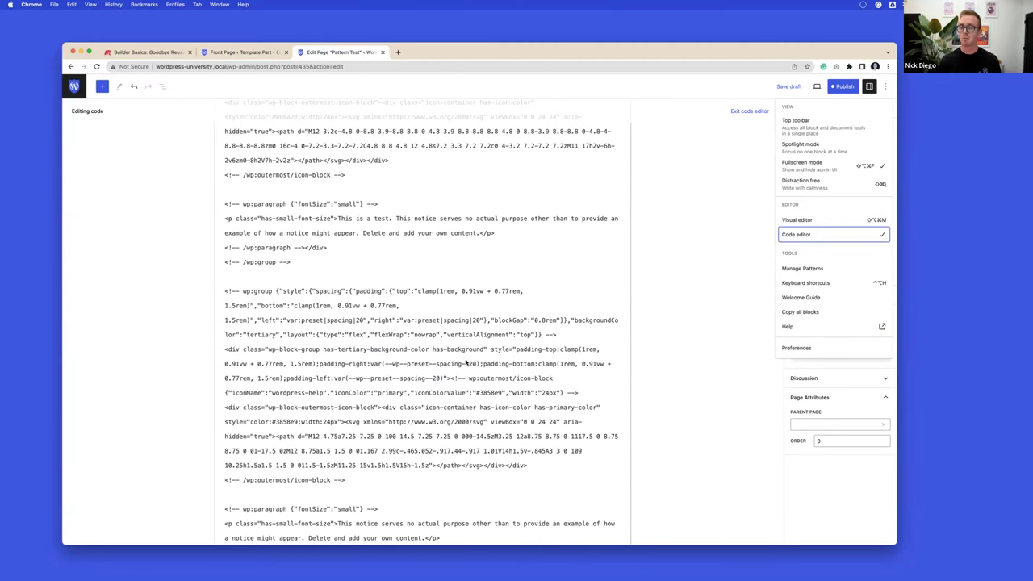
{"action": "left_click", "coordinate": [746, 111]}
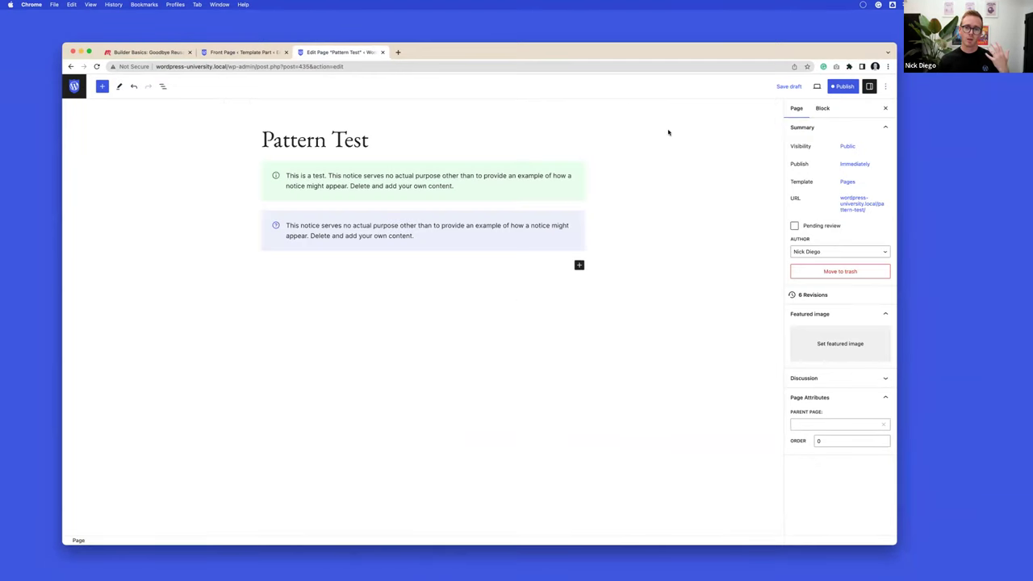
{"action": "left_click_drag", "start_coordinate": [659, 53], "coordinate": [699, 51]}
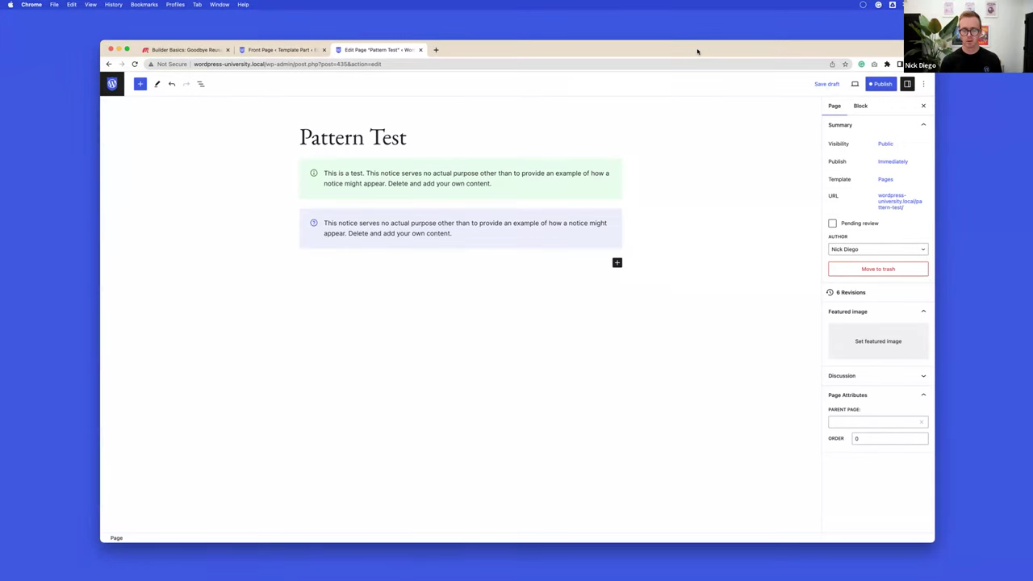
- Start creating a pattern from the purple notice's Row block
{"action": "left_click", "coordinate": [309, 219]}
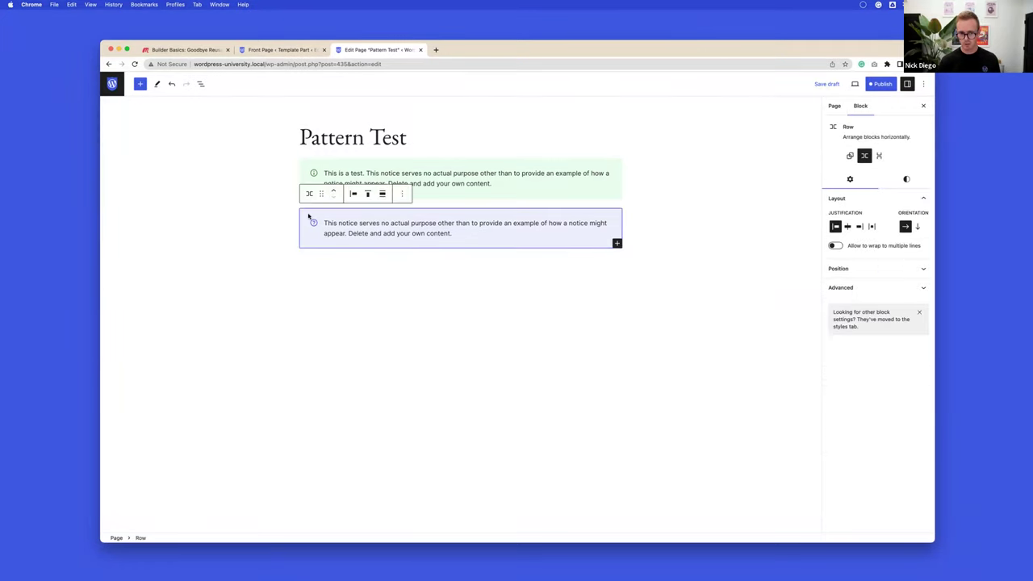
{"action": "left_click", "coordinate": [402, 194]}
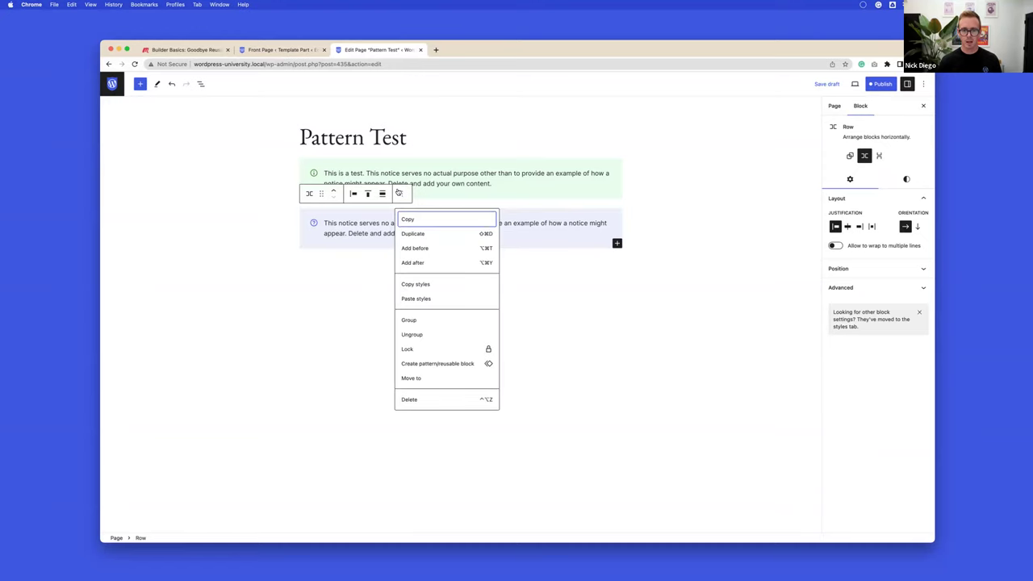
{"action": "left_click", "coordinate": [433, 364]}
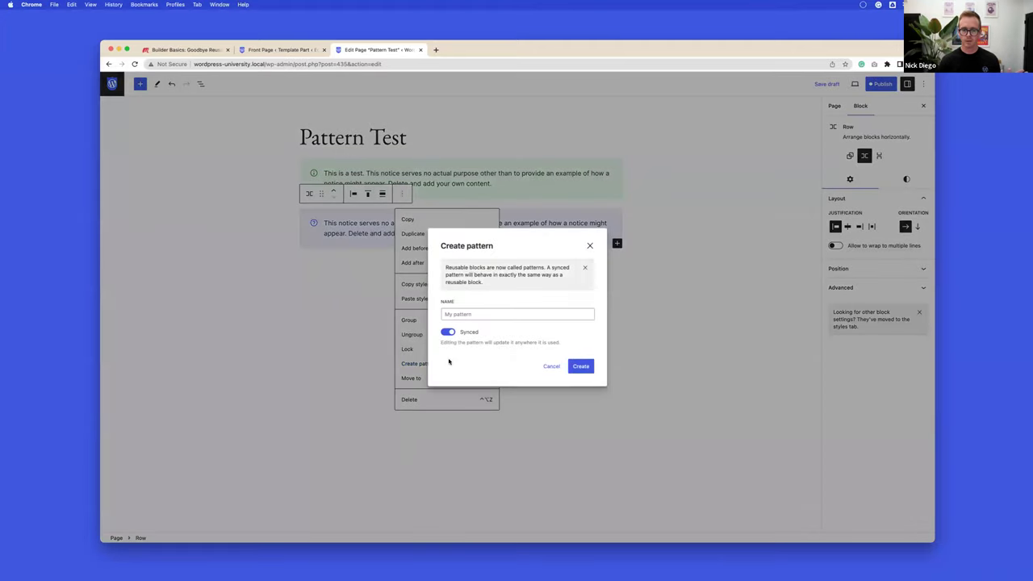
- Turn off syncing for the new pattern and name it "Notice (Default)"
{"action": "left_click", "coordinate": [458, 314]}
{"action": "type", "text": "Notice (Defa"}
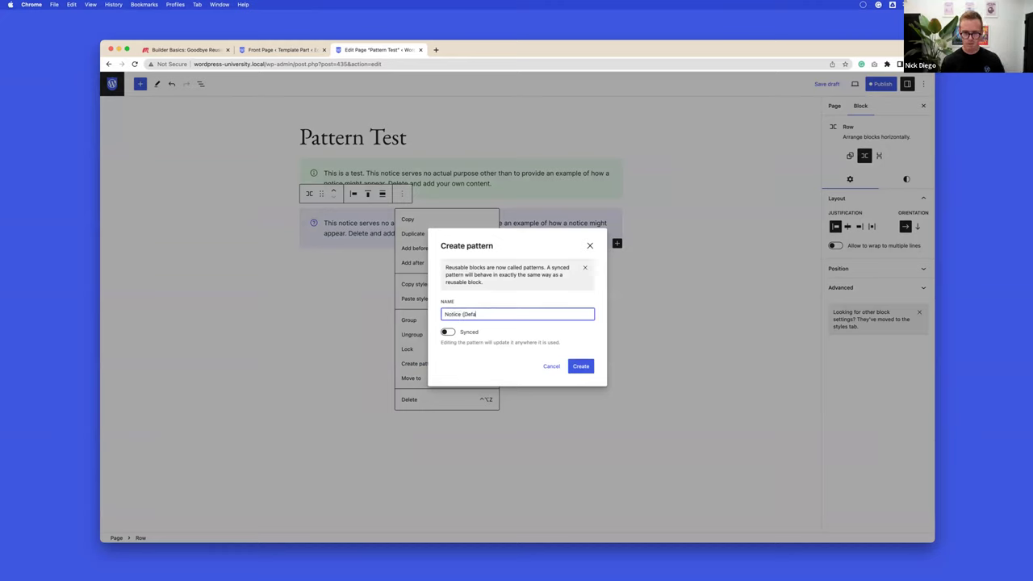
{"action": "type", "text": "ult"}
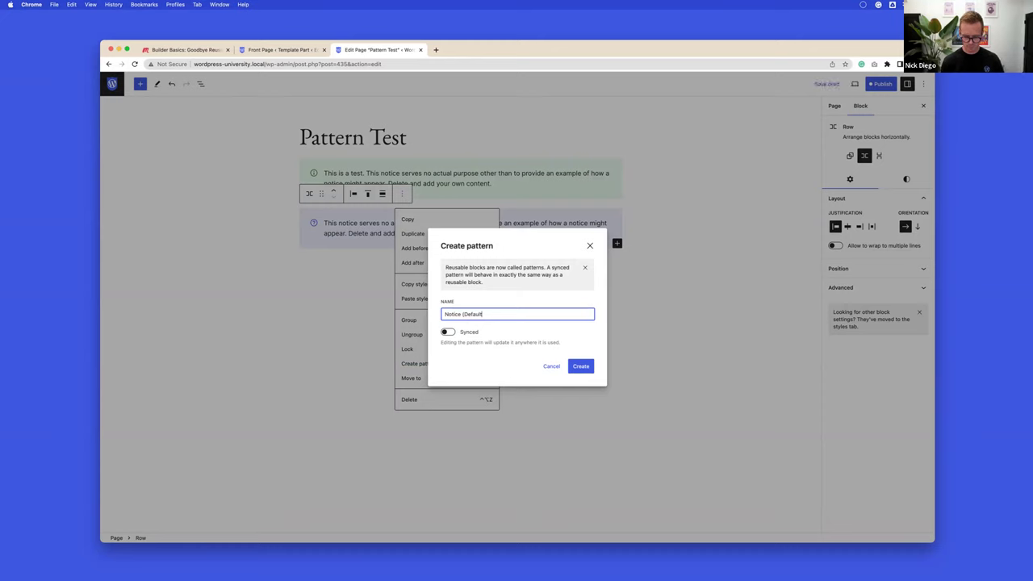
{"action": "key", "text": "BackSpace"}
{"action": "key", "text": "BackSpace"}
{"action": "key", "text": "BackSpace"}
{"action": "key", "text": "BackSpace"}
{"action": "key", "text": "BackSpace"}
{"action": "key", "text": "BackSpace"}
{"action": "key", "text": "BackSpace"}
{"action": "type", "text": "Tip"}
{"action": "key", "text": "BackSpace"}
{"action": "key", "text": "BackSpace"}
{"action": "key", "text": "BackSpace"}
{"action": "type", "text": "Default)"}
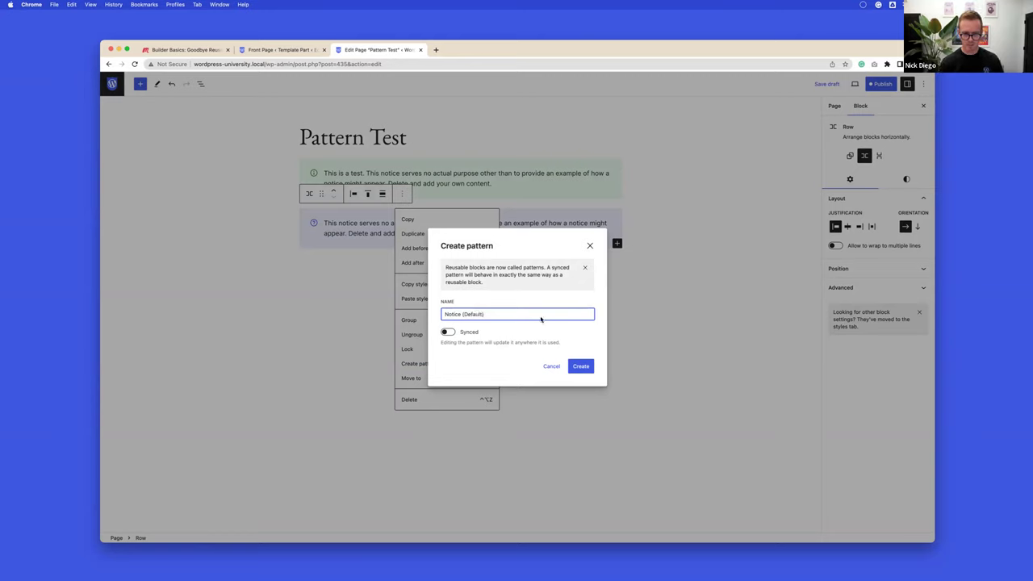
- Review the unsynced setting and create the pattern from the purple notice
{"action": "scroll", "coordinate": [505, 328], "scroll_direction": "up", "scroll_amount": 5}
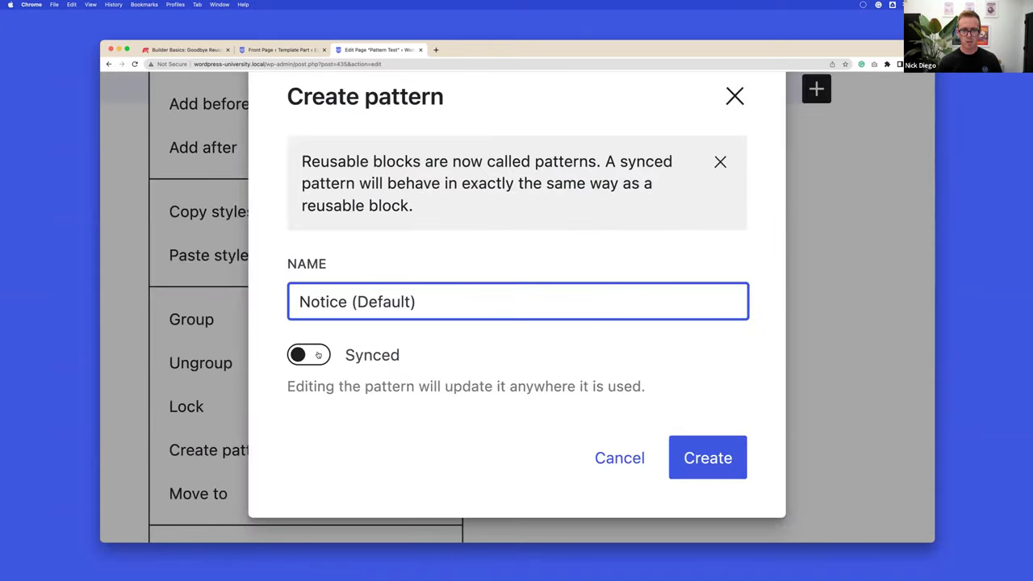
{"action": "scroll", "coordinate": [477, 357], "scroll_direction": "down", "scroll_amount": 5}
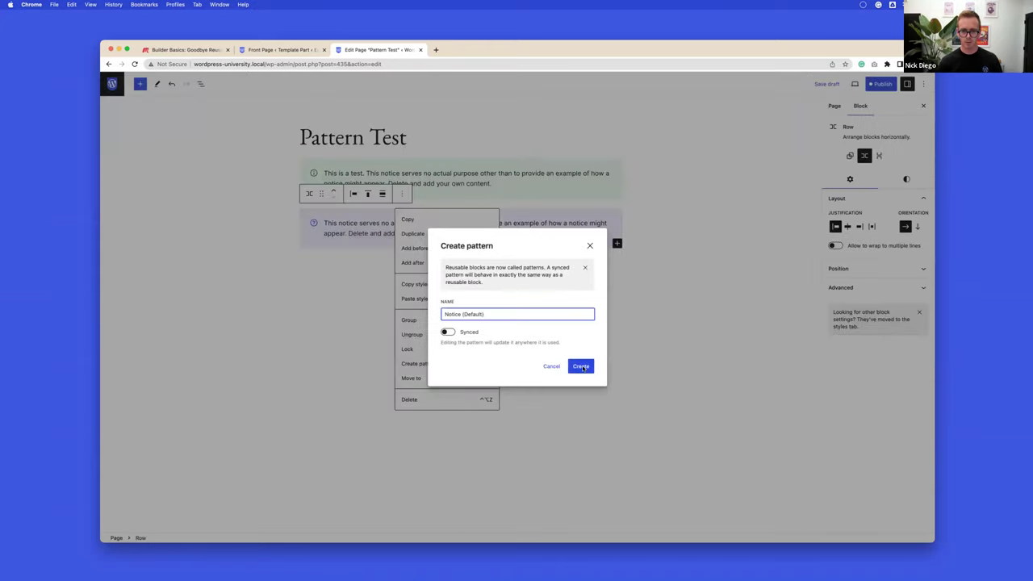
{"action": "left_click", "coordinate": [583, 368]}
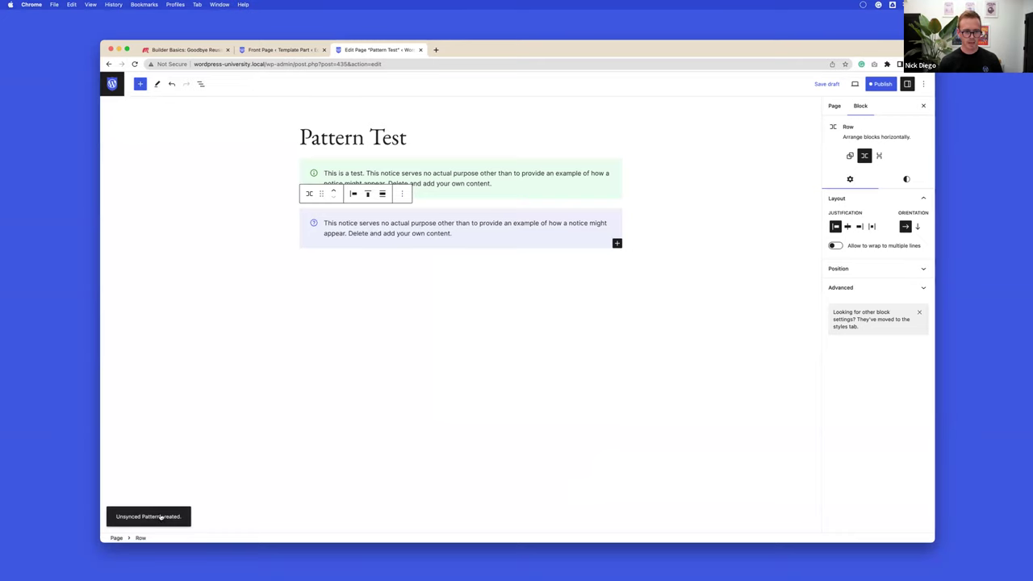
{"action": "scroll", "coordinate": [131, 519], "scroll_direction": "up", "scroll_amount": 5}
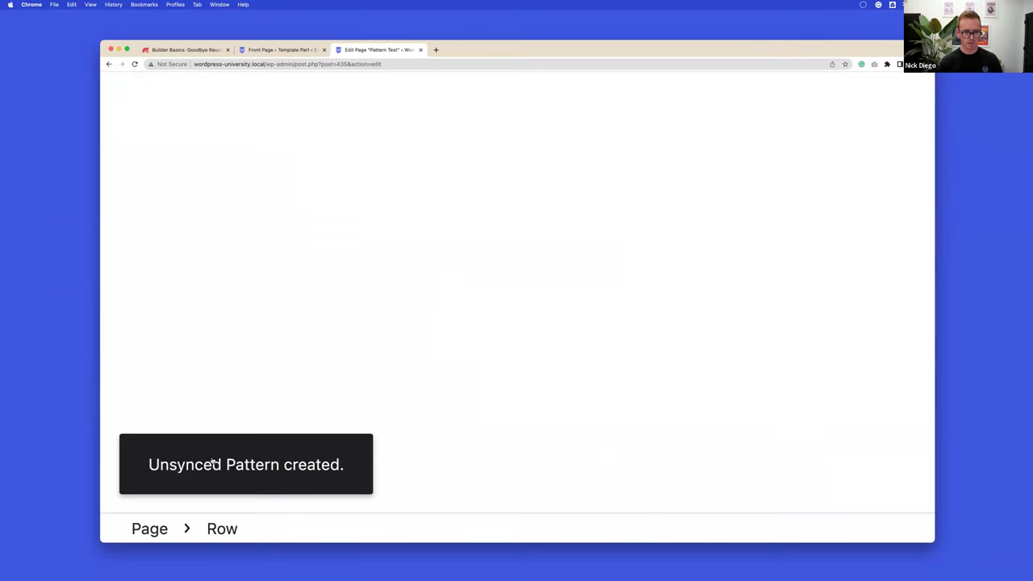
{"action": "scroll", "coordinate": [208, 467], "scroll_direction": "down", "scroll_amount": 5}
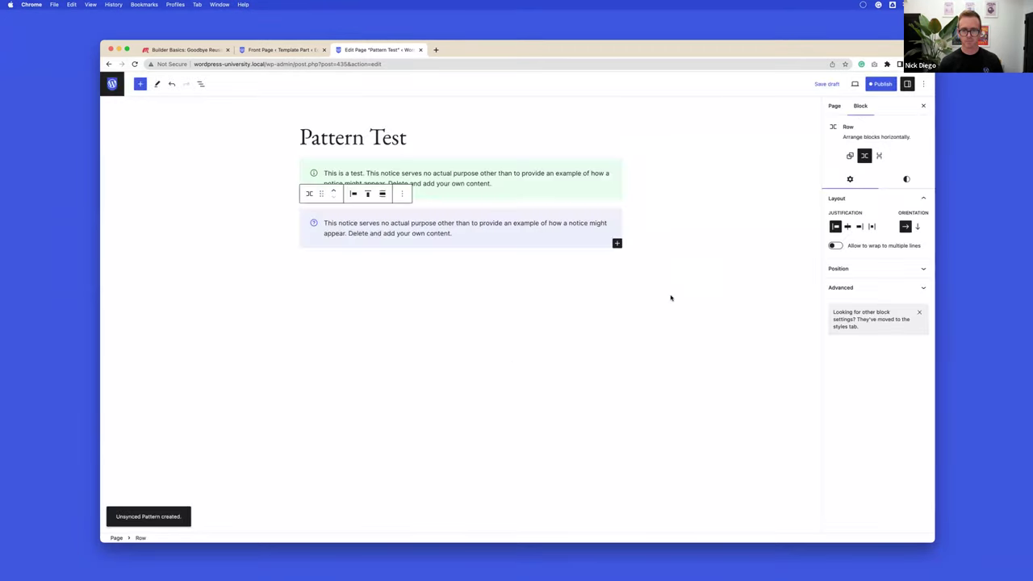
- Create an unsynced pattern named "Notice (Tip)" from the green notice's Row block
{"action": "left_click", "coordinate": [438, 166]}
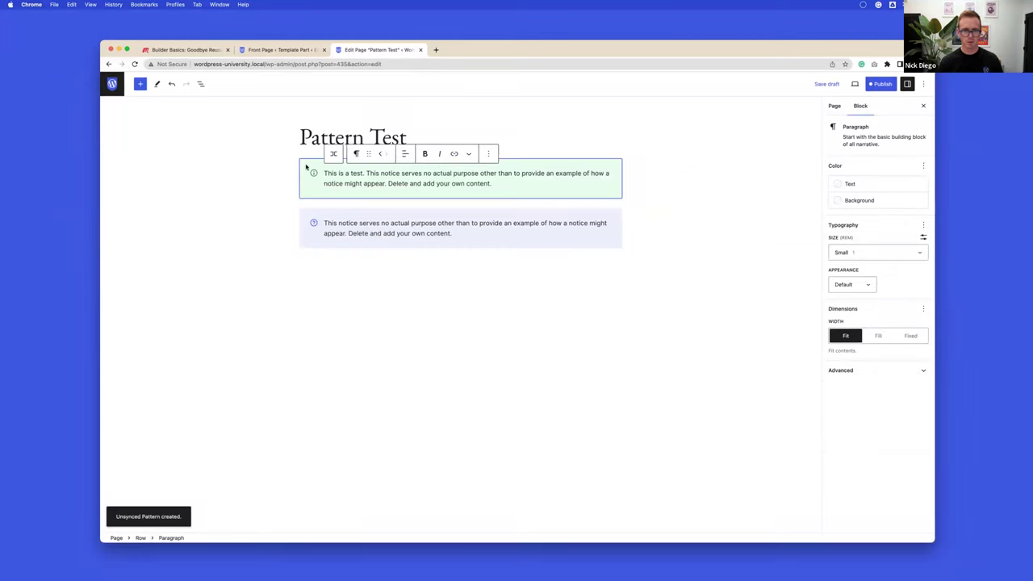
{"action": "left_click", "coordinate": [402, 144]}
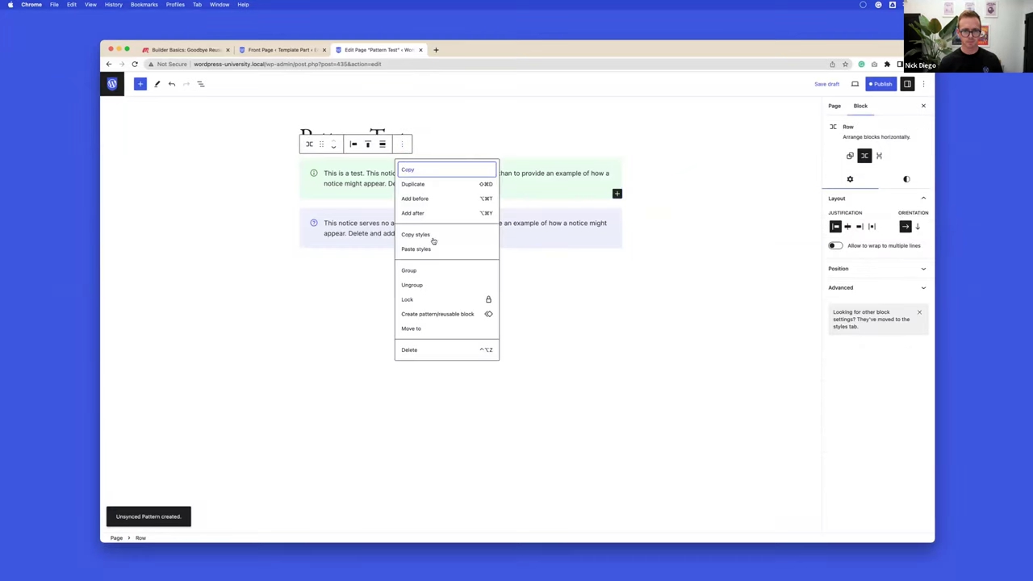
{"action": "left_click", "coordinate": [423, 314]}
{"action": "left_click", "coordinate": [439, 308]}
{"action": "type", "text": "N"}
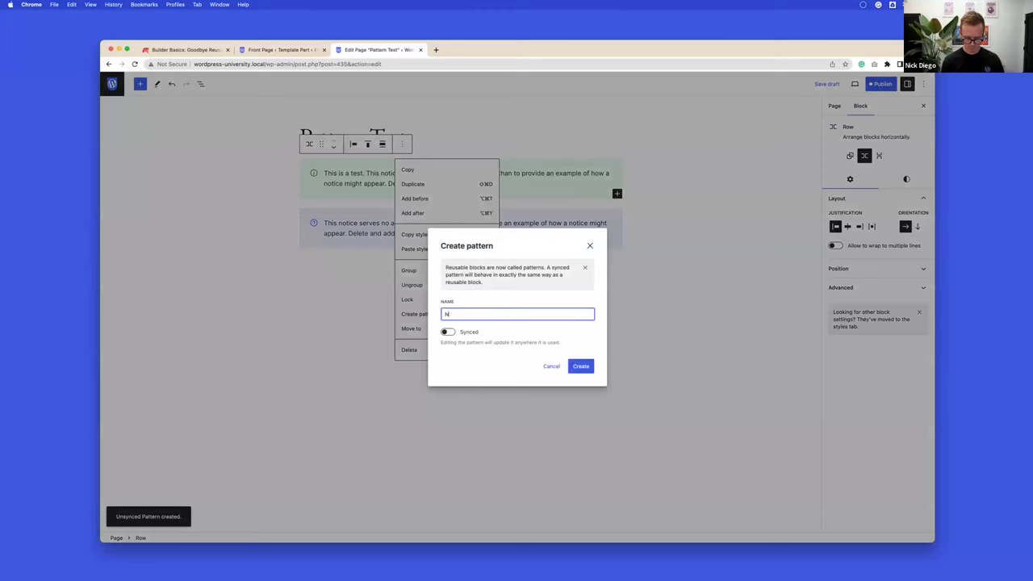
{"action": "type", "text": "otice (Tip)"}
{"action": "left_click", "coordinate": [468, 334]}
{"action": "left_click", "coordinate": [464, 334]}
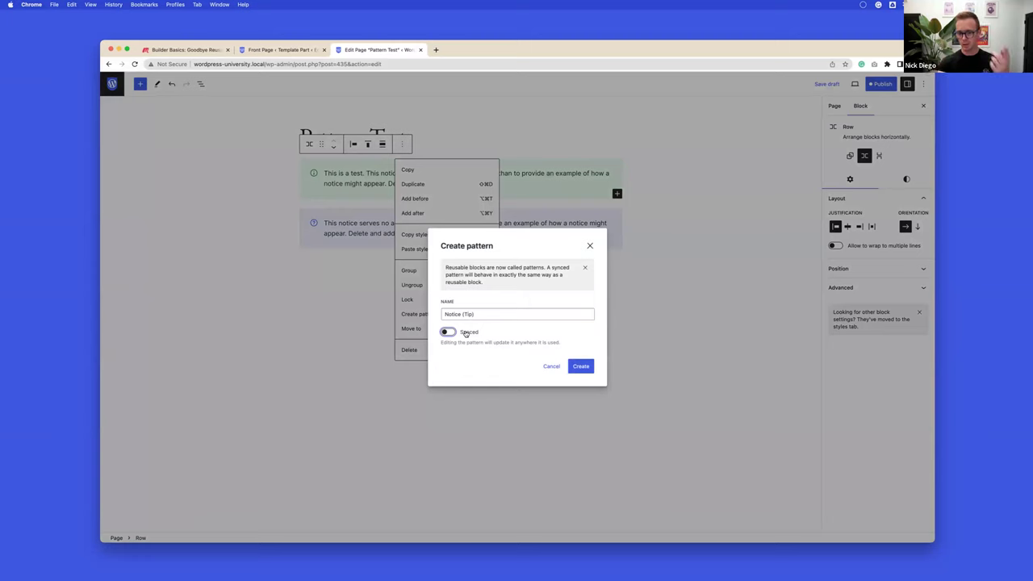
{"action": "left_click", "coordinate": [581, 366]}
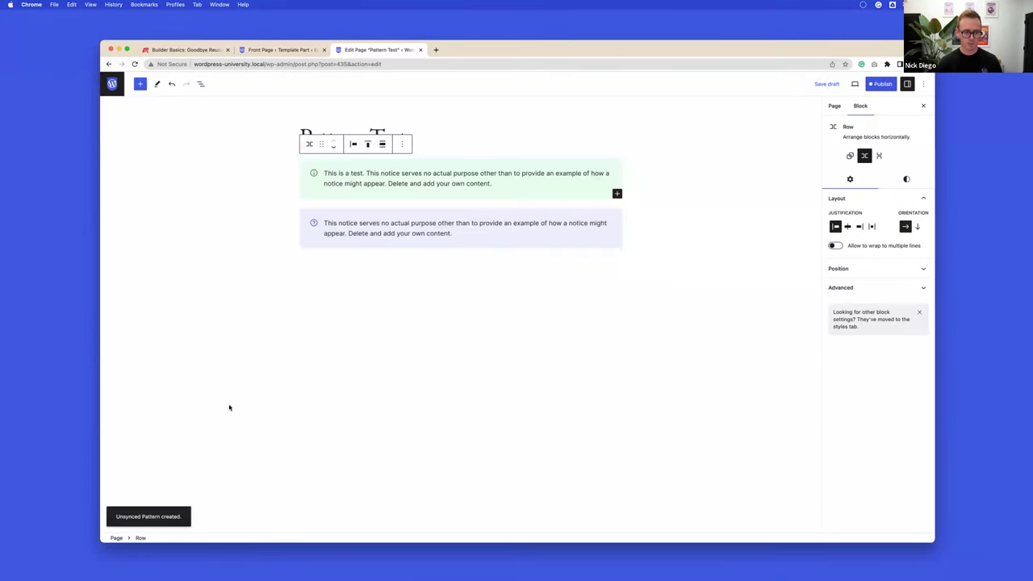
- Browse the My patterns category in the block inserter
{"action": "left_click", "coordinate": [674, 332]}
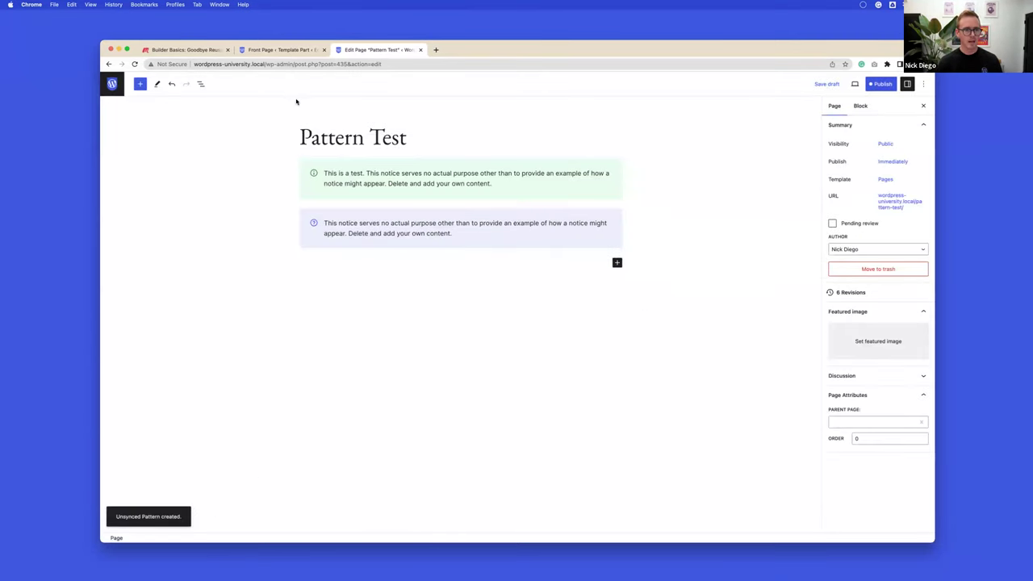
{"action": "left_click", "coordinate": [140, 84]}
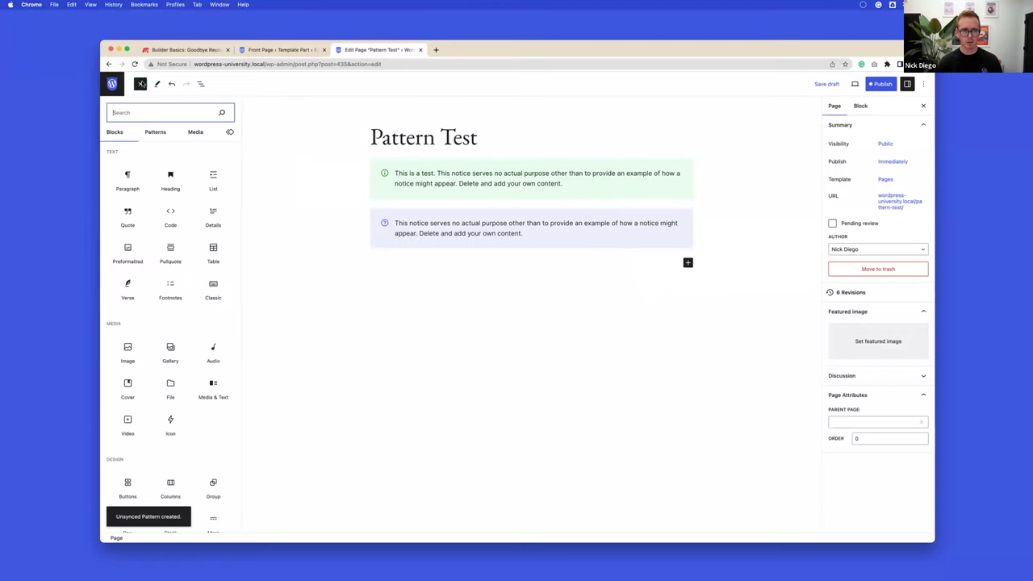
{"action": "left_click", "coordinate": [156, 131]}
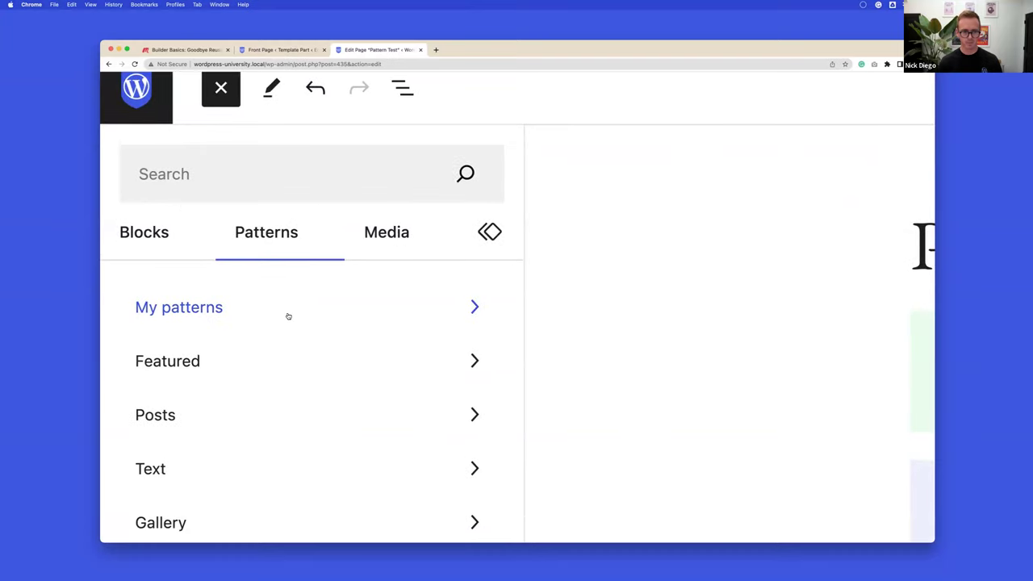
{"action": "left_click", "coordinate": [340, 314]}
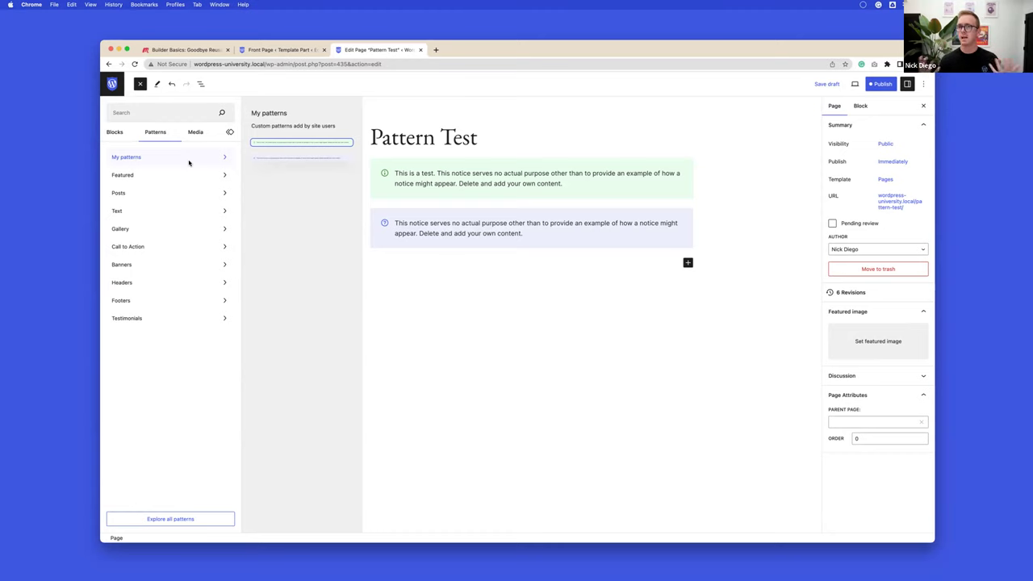
- Compare the inserter's synced patterns with the unsynced ones under My patterns, and close the inserter
{"action": "left_click", "coordinate": [229, 134]}
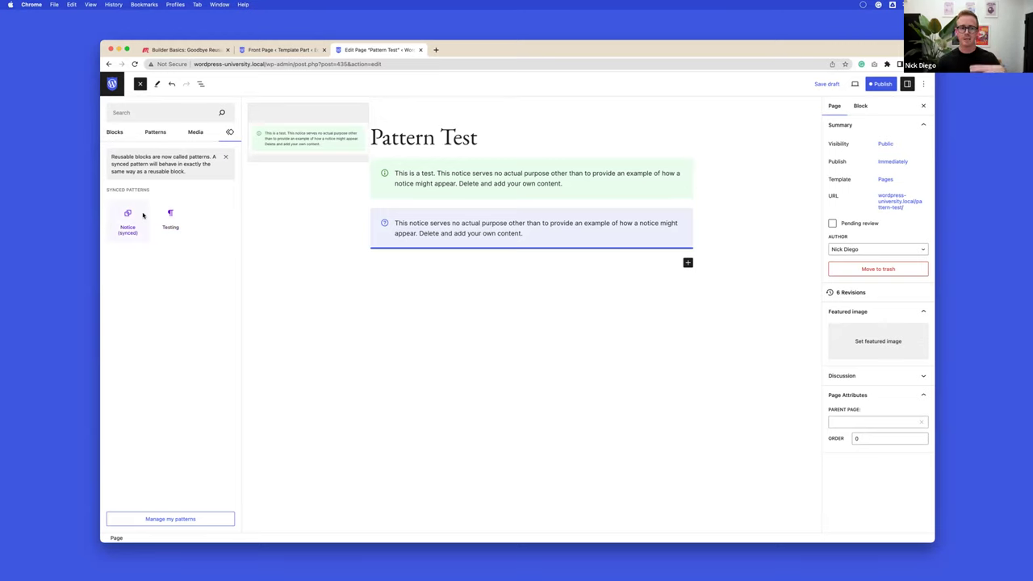
{"action": "left_click", "coordinate": [153, 134]}
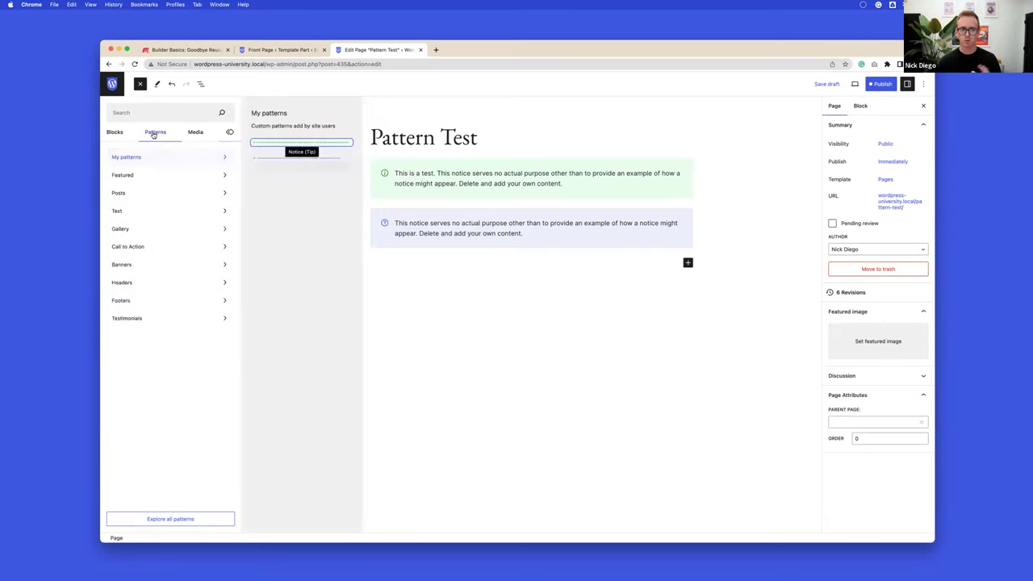
{"action": "left_click", "coordinate": [230, 134]}
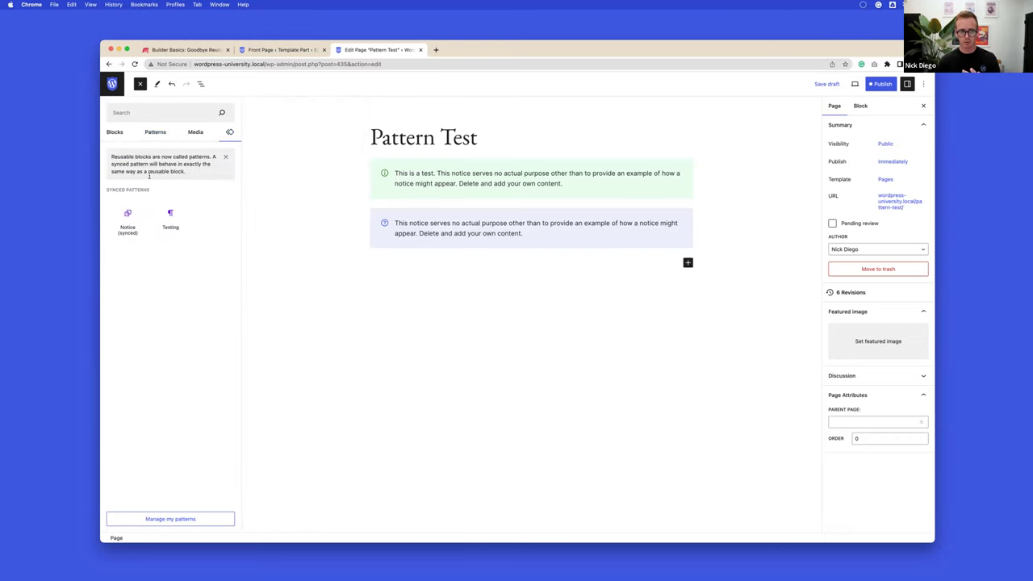
{"action": "mouse_move", "coordinate": [129, 228]}
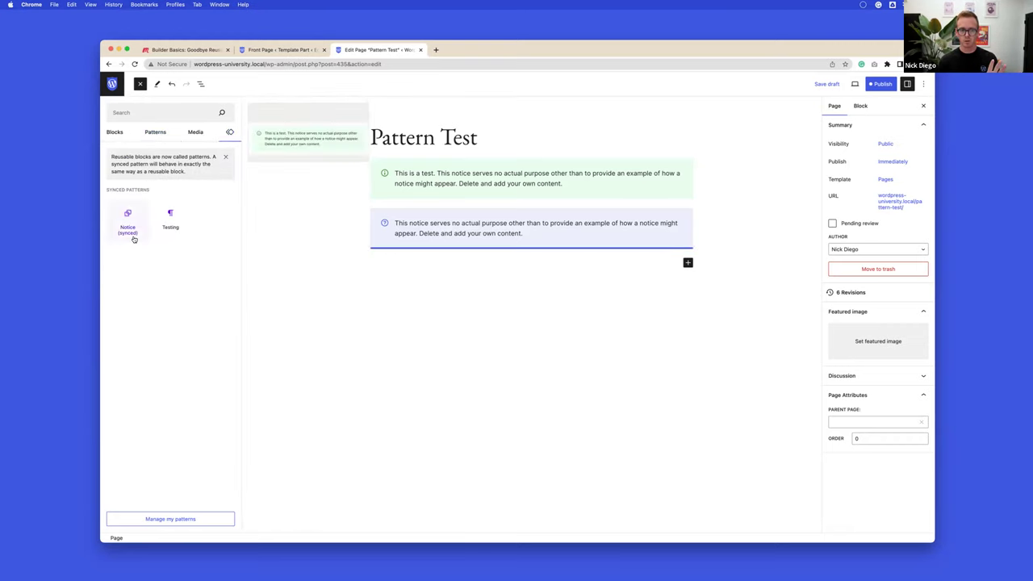
{"action": "left_click", "coordinate": [152, 133]}
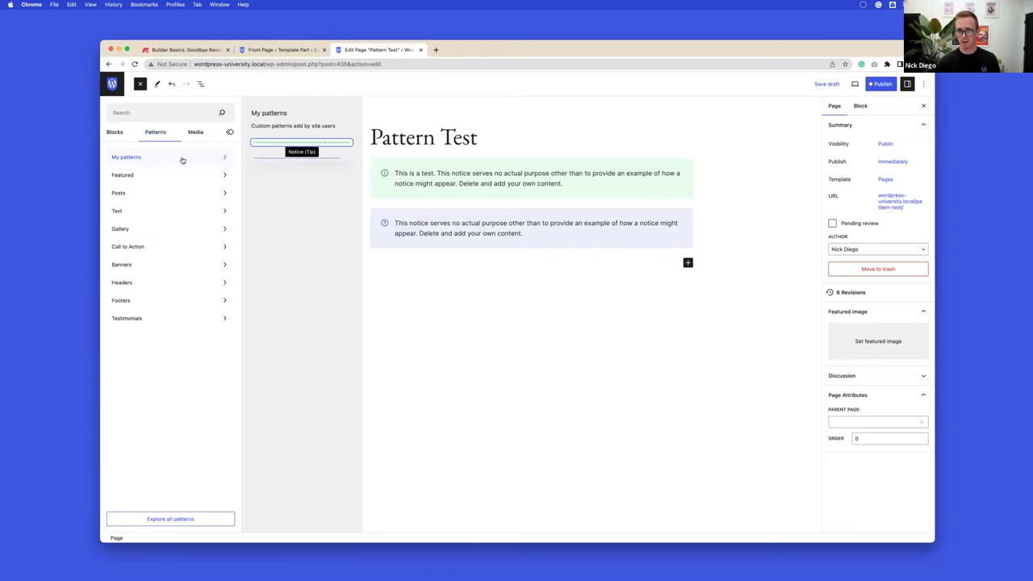
{"action": "left_click", "coordinate": [523, 287]}
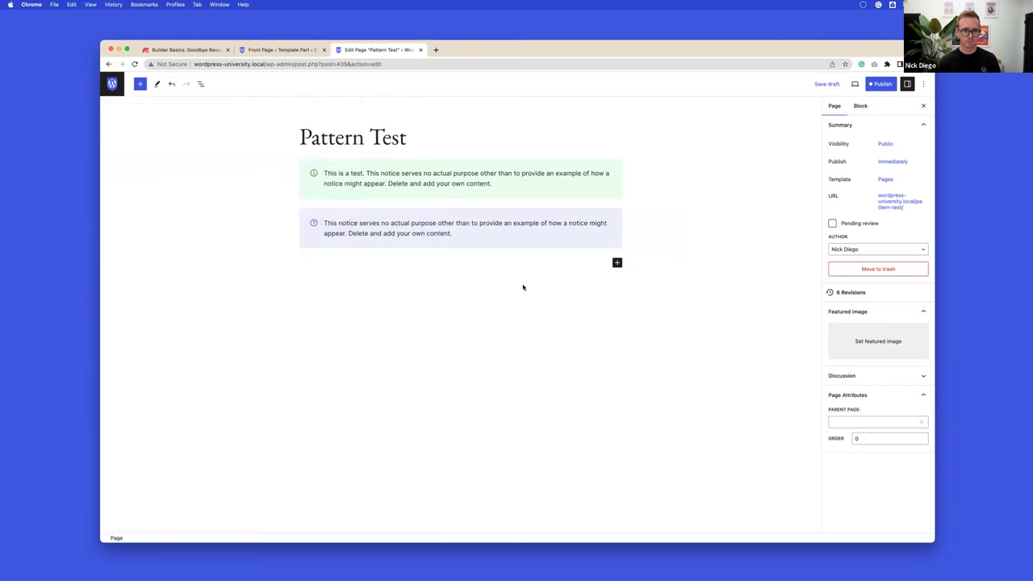
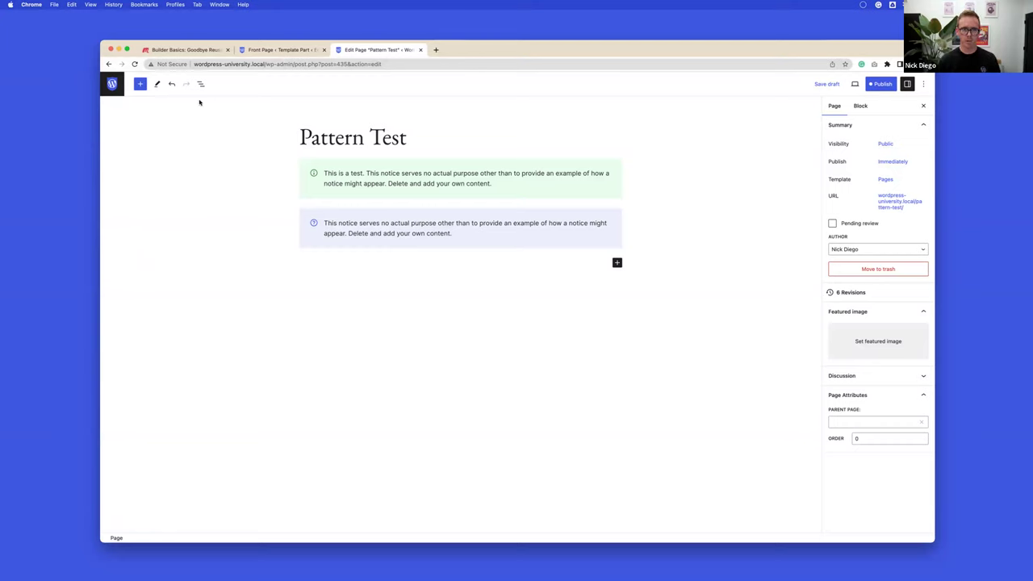
{"action": "left_click", "coordinate": [121, 88]}
{"action": "left_click", "coordinate": [493, 203]}
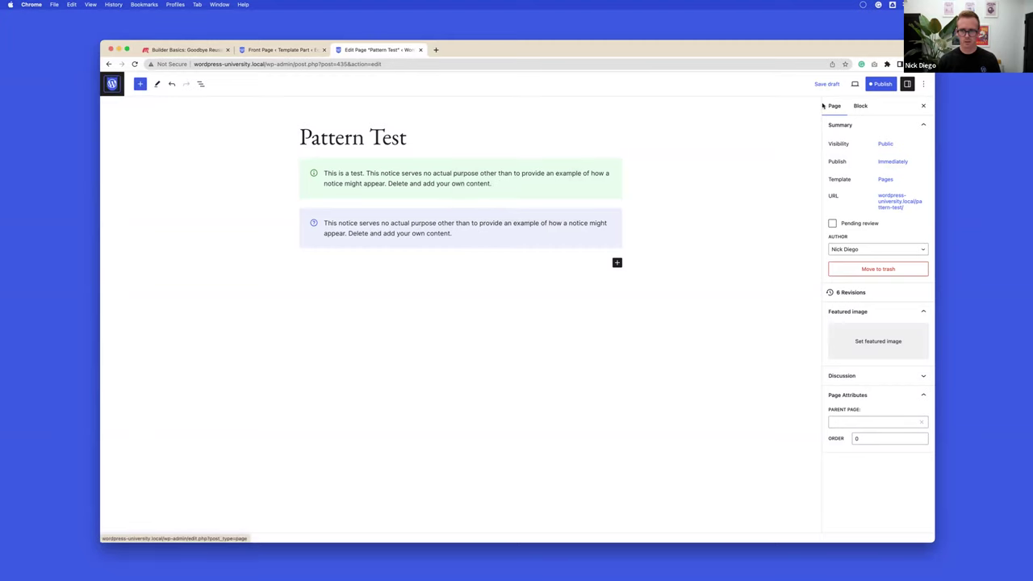
{"action": "left_click", "coordinate": [880, 84]}
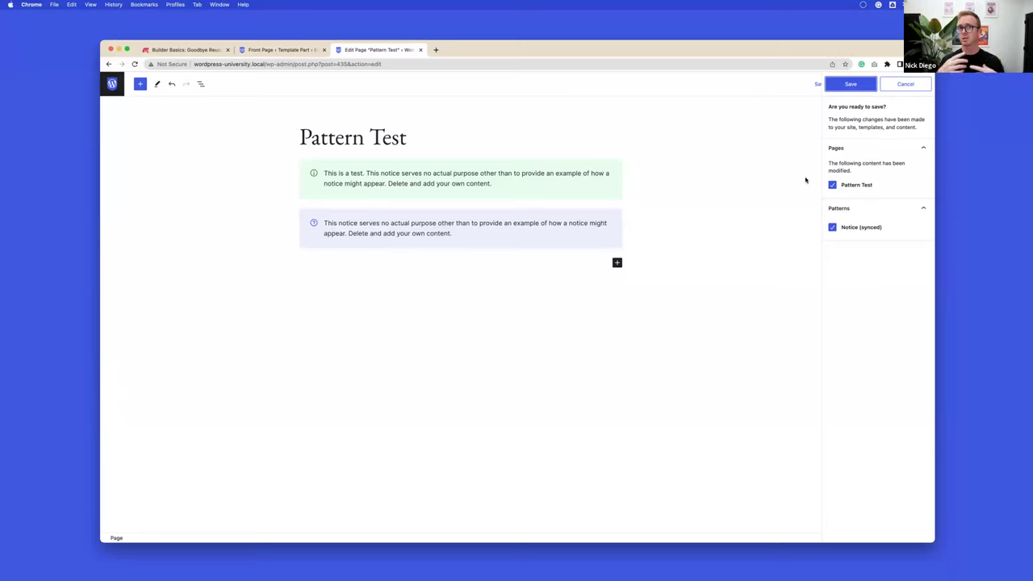
{"action": "left_click", "coordinate": [342, 172]}
{"action": "left_click_drag", "start_coordinate": [323, 173], "coordinate": [368, 173]}
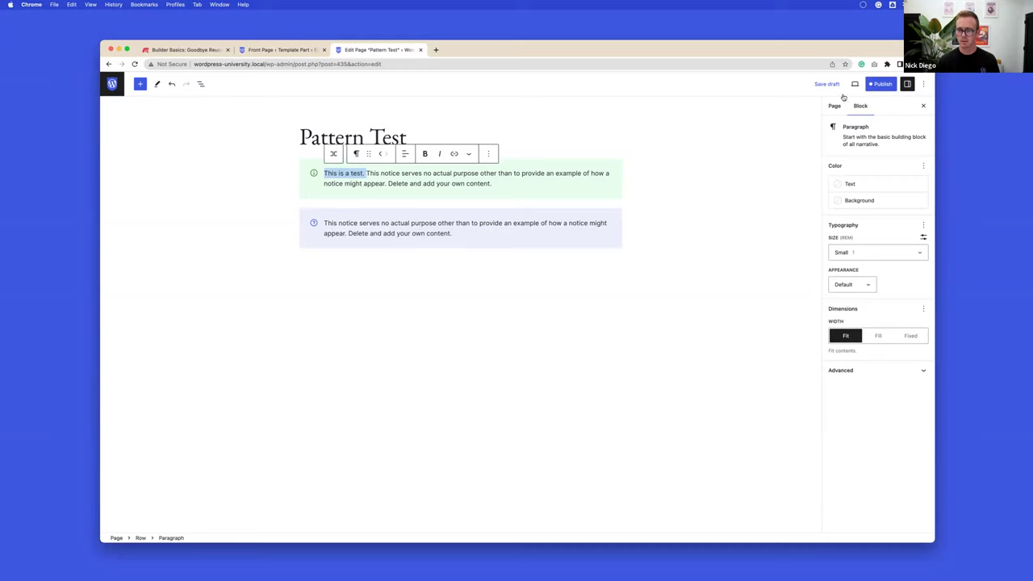
- Save the Pattern Test page together with the "Notice (synced)" pattern changes and publish the page
{"action": "left_click", "coordinate": [884, 84]}
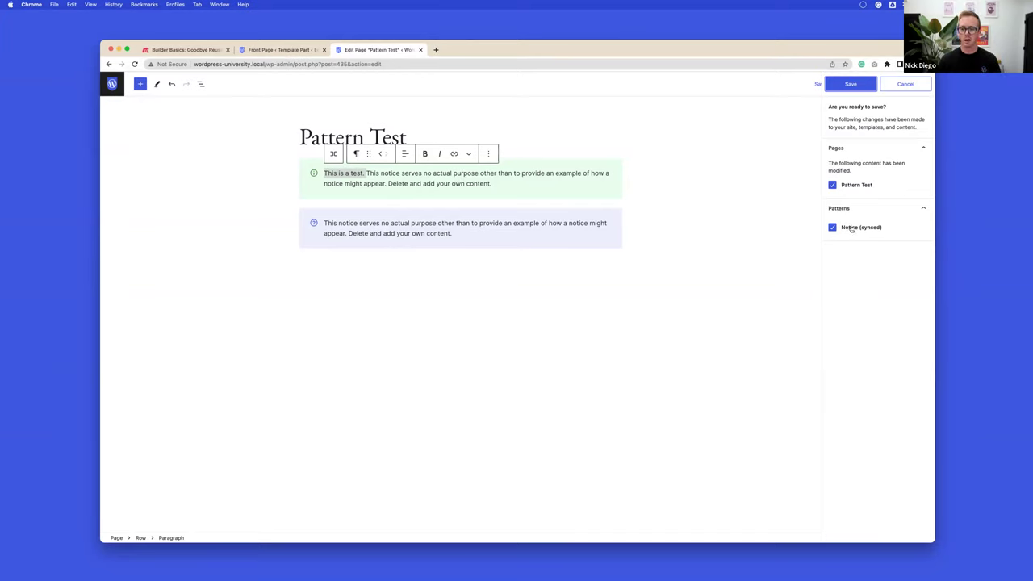
{"action": "left_click", "coordinate": [854, 87]}
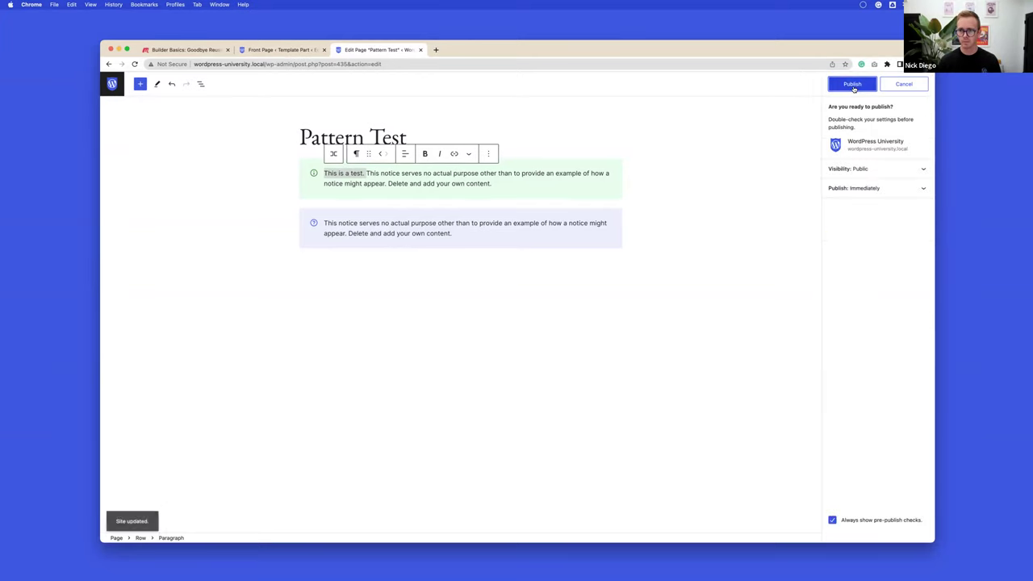
{"action": "left_click", "coordinate": [852, 85]}
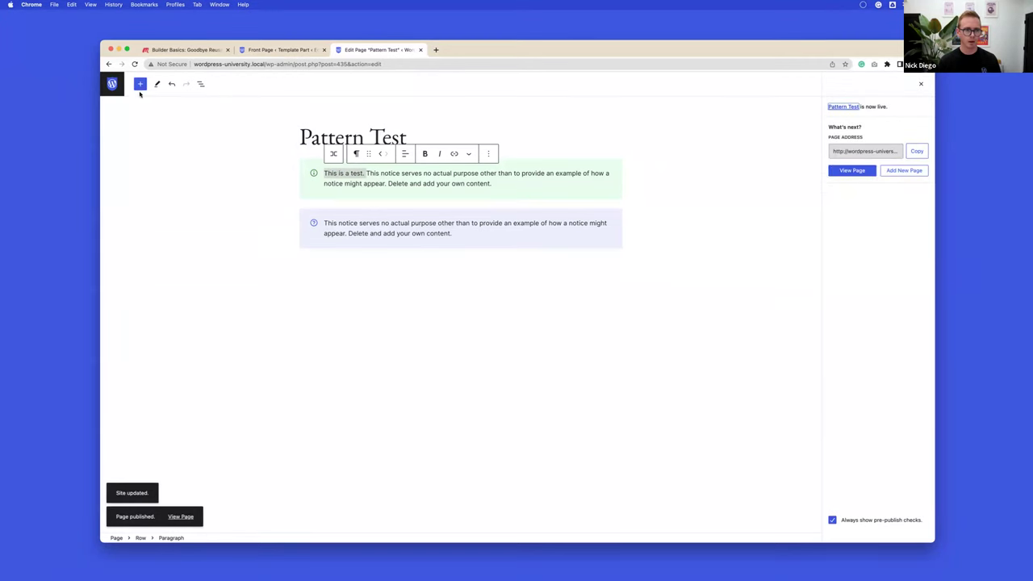
- Leave the page editor for the admin area and open the Patterns section of the site editor
{"action": "left_click", "coordinate": [114, 85]}
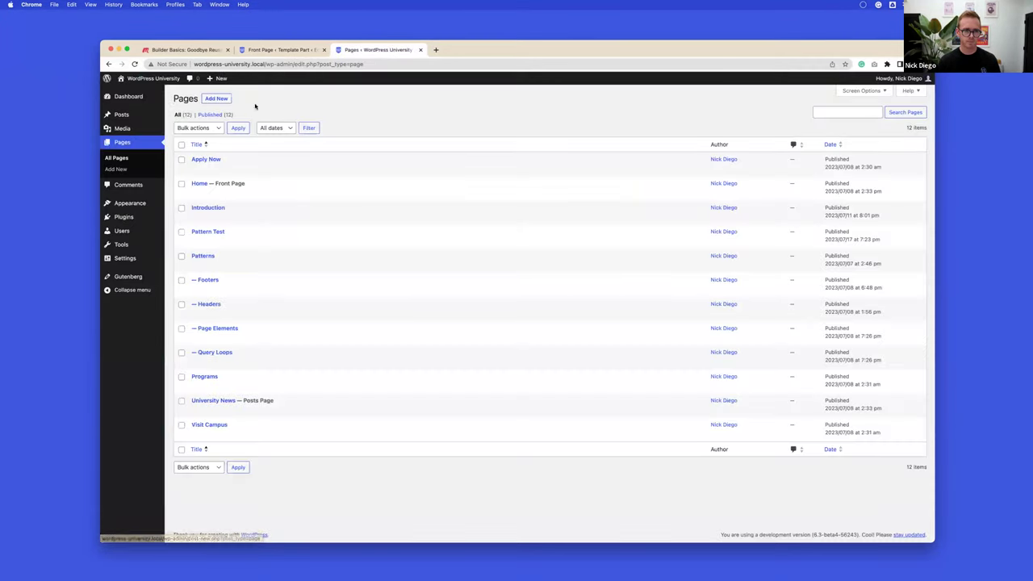
{"action": "mouse_move", "coordinate": [134, 204]}
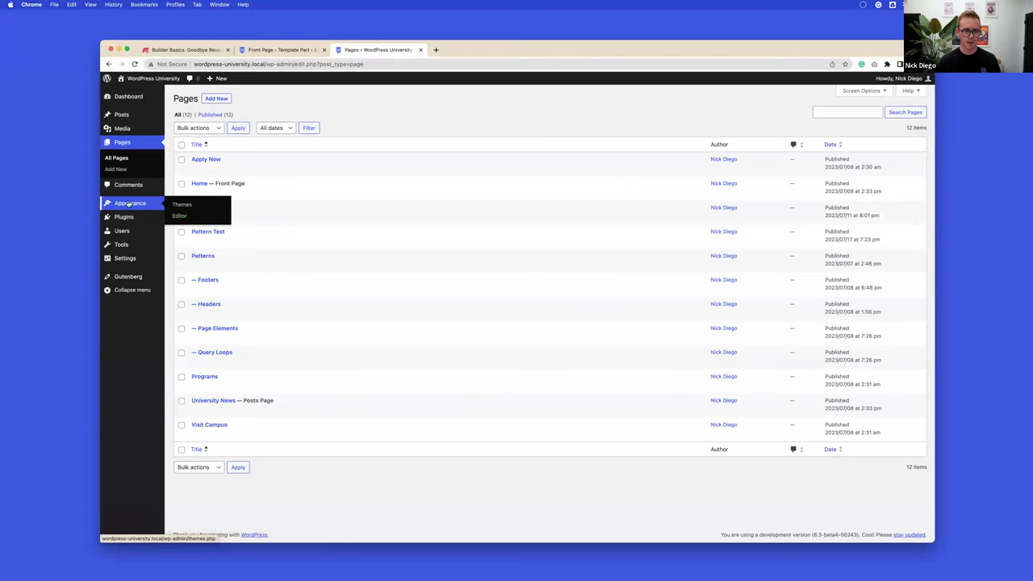
{"action": "left_click", "coordinate": [181, 217]}
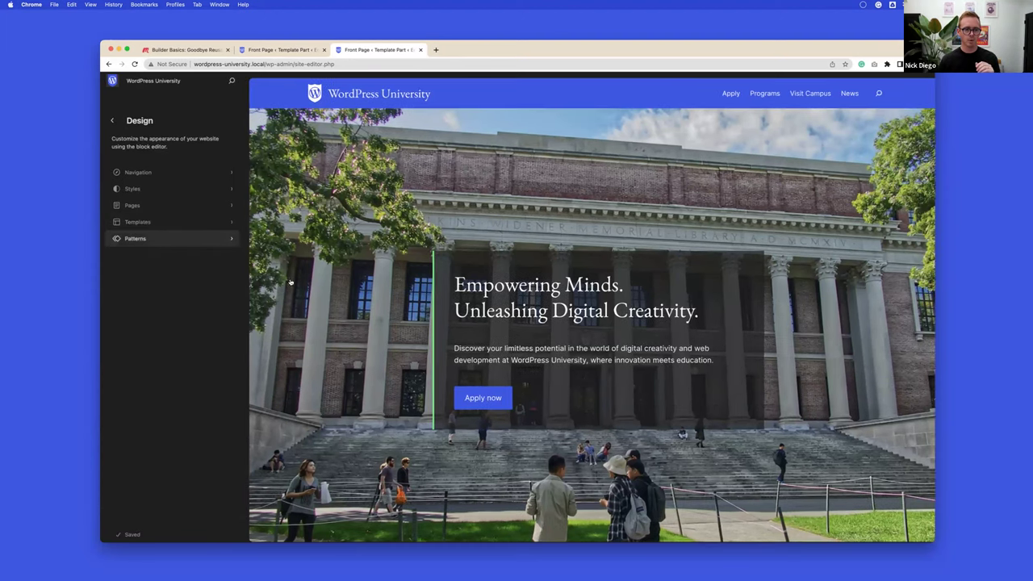
{"action": "scroll", "coordinate": [154, 222], "scroll_direction": "up", "scroll_amount": 5}
{"action": "scroll", "coordinate": [245, 240], "scroll_direction": "down", "scroll_amount": 5}
{"action": "scroll", "coordinate": [203, 183], "scroll_direction": "up", "scroll_amount": 5}
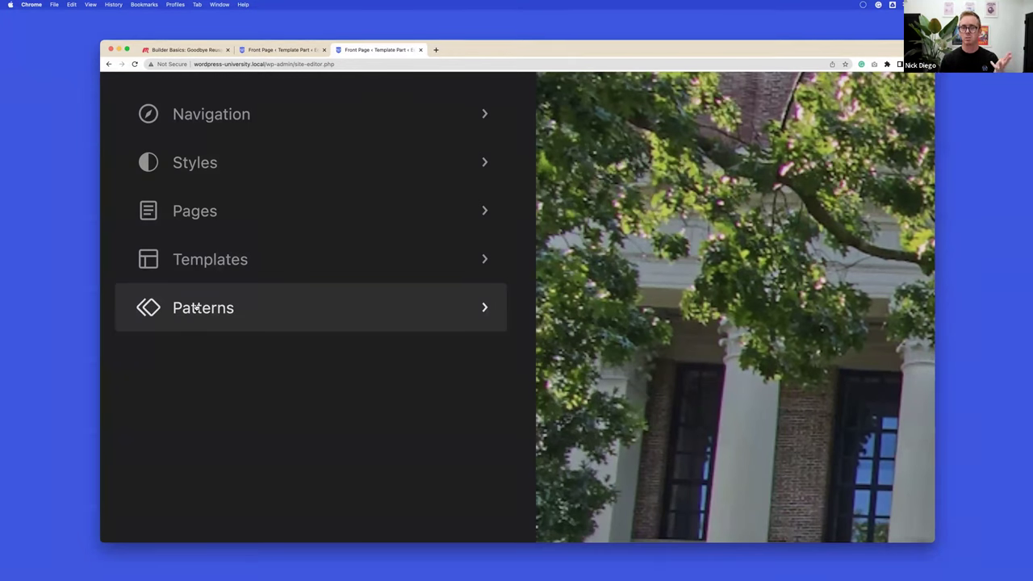
{"action": "left_click", "coordinate": [195, 308]}
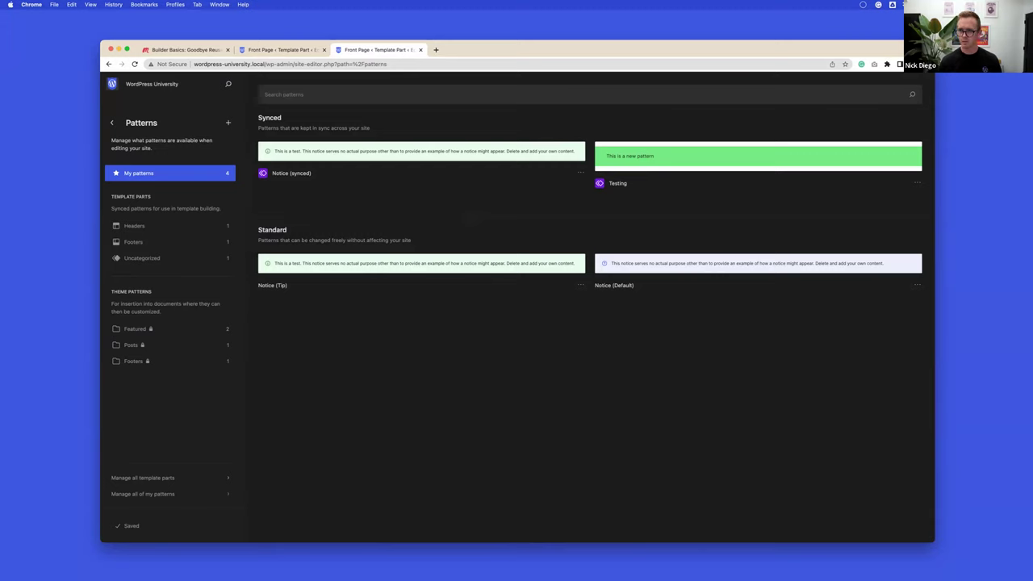
- Examine the synced and standard entries in My patterns and the list of locked theme pattern categories
{"action": "left_click", "coordinate": [136, 176]}
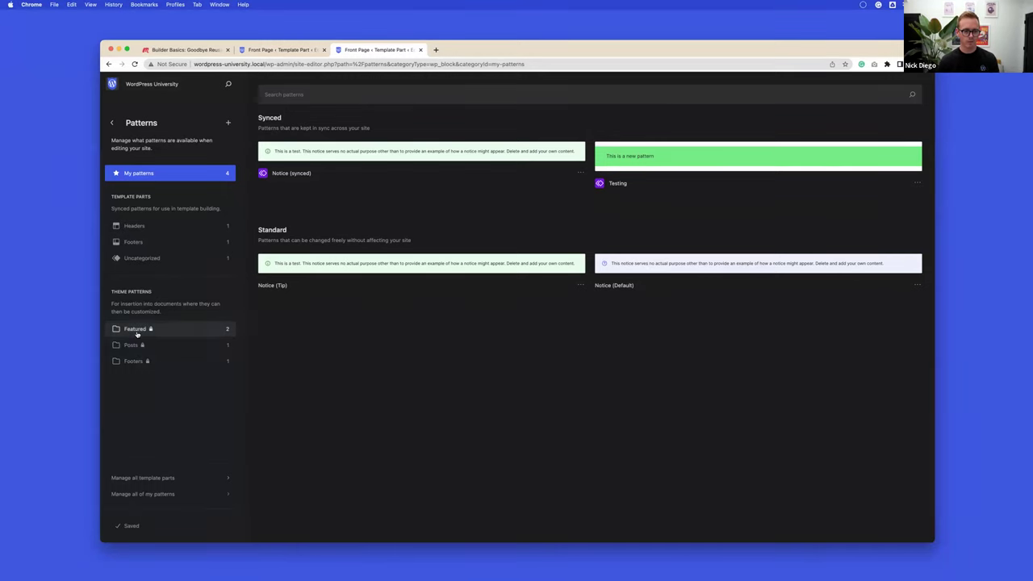
{"action": "key", "text": "super+equal"}
{"action": "key", "text": "super+equal"}
{"action": "key", "text": "super+equal"}
{"action": "key", "text": "super+equal"}
{"action": "key", "text": "super+equal"}
{"action": "scroll", "coordinate": [198, 323], "scroll_direction": "up", "scroll_amount": 1}
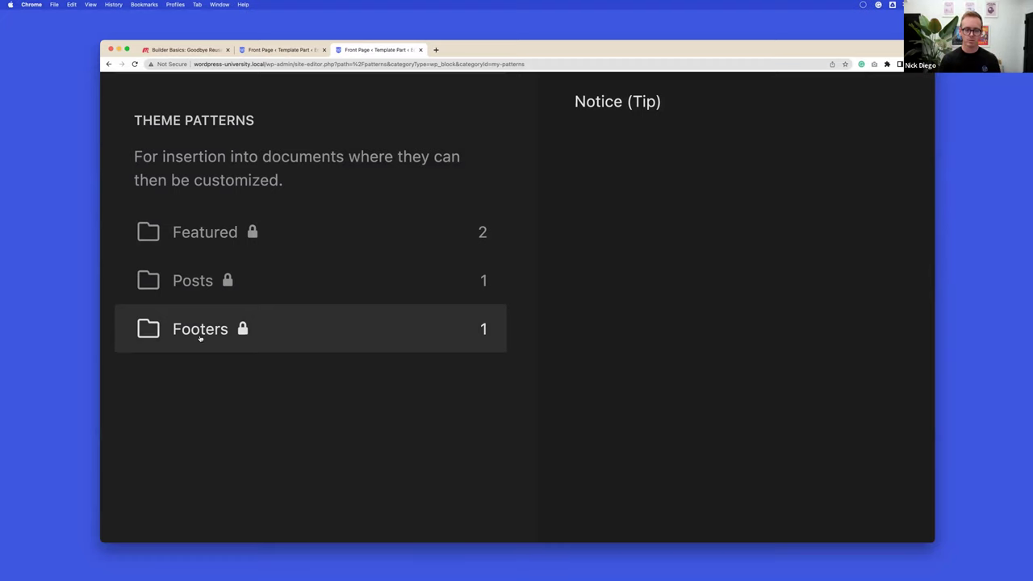
{"action": "key", "text": "super+minus"}
{"action": "key", "text": "super+minus"}
{"action": "key", "text": "super+minus"}
{"action": "key", "text": "super+minus"}
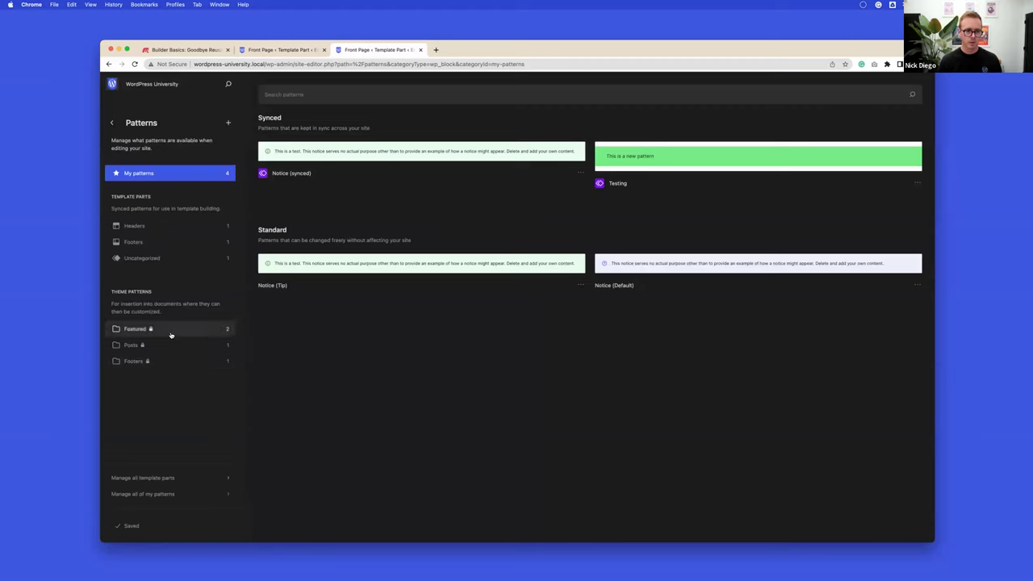
- View the theme patterns in the Featured, Posts and Footers categories, returning to Posts
{"action": "left_click", "coordinate": [171, 332]}
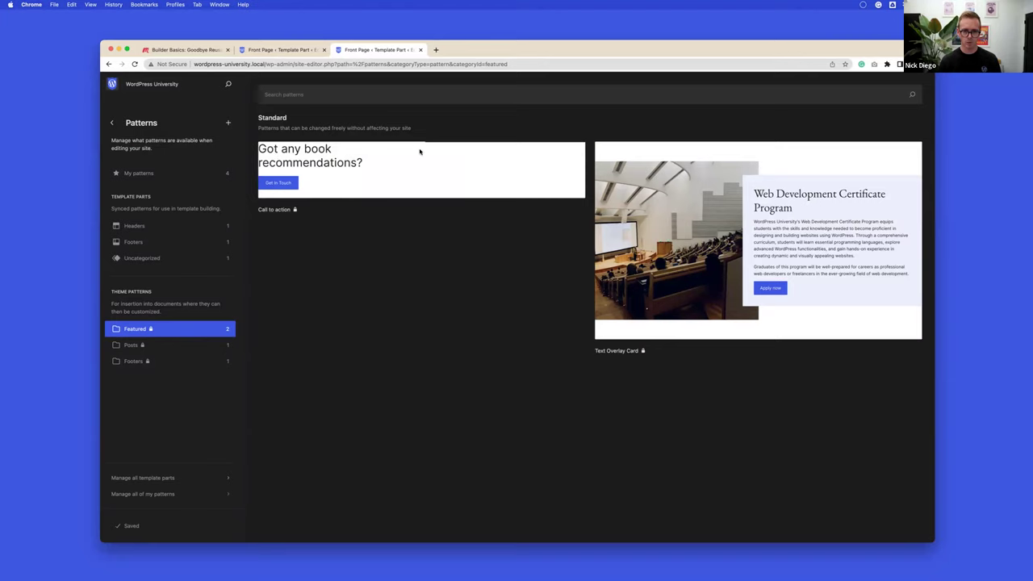
{"action": "left_click", "coordinate": [166, 346]}
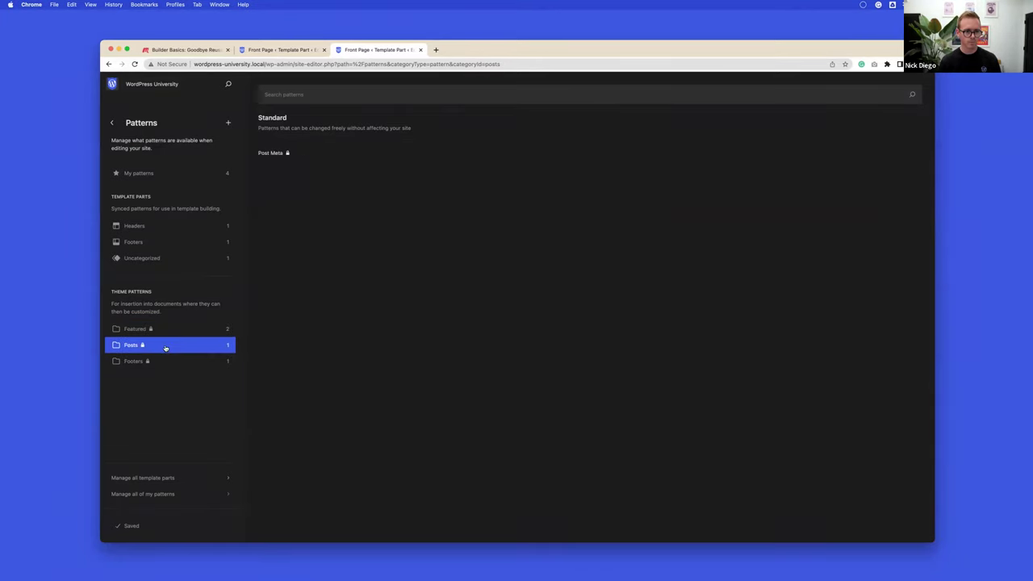
{"action": "left_click", "coordinate": [167, 363]}
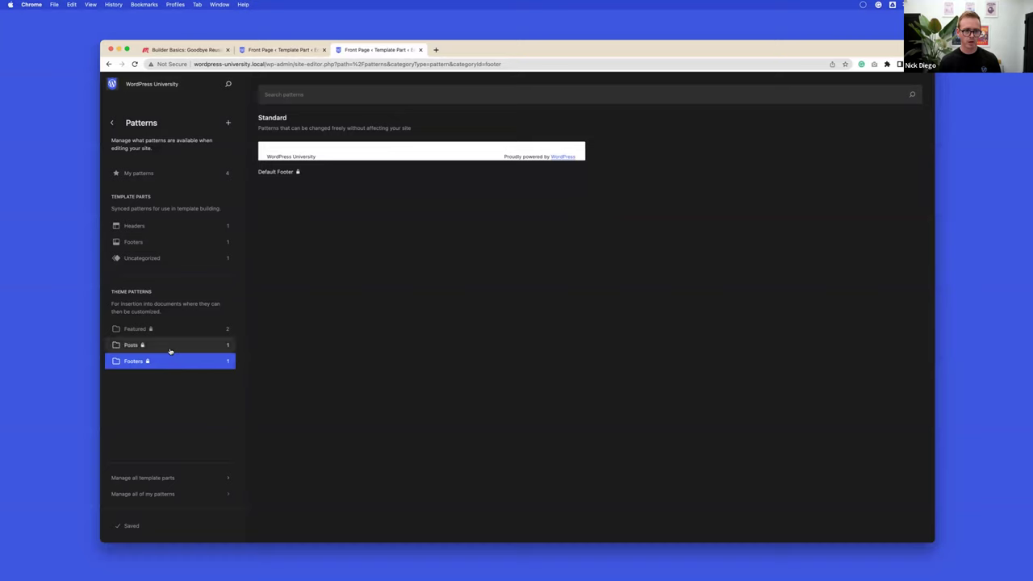
{"action": "left_click", "coordinate": [176, 353]}
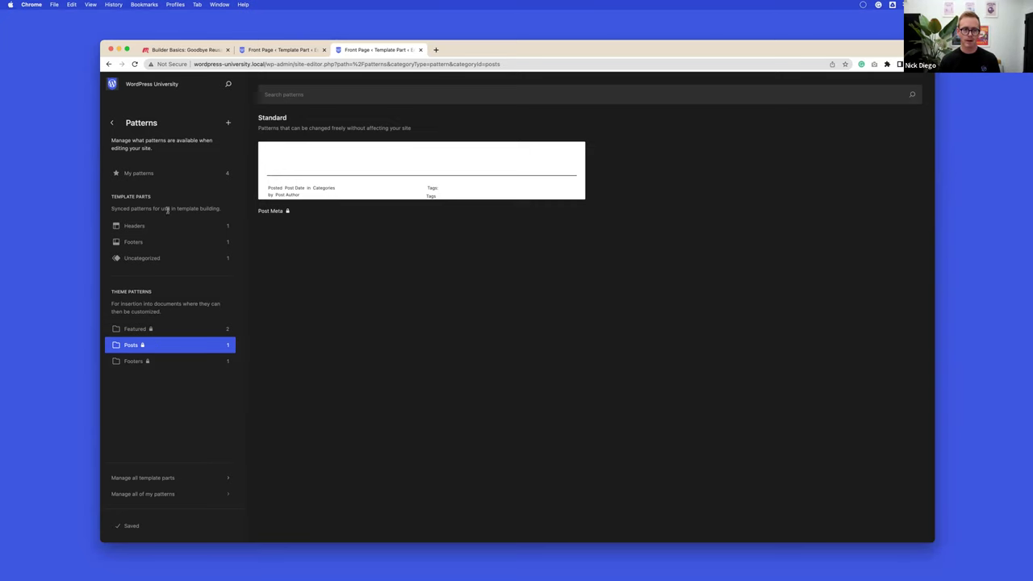
- Leave the site editor for the admin area and activate the Frost theme
{"action": "left_click", "coordinate": [113, 84]}
{"action": "mouse_move", "coordinate": [132, 205]}
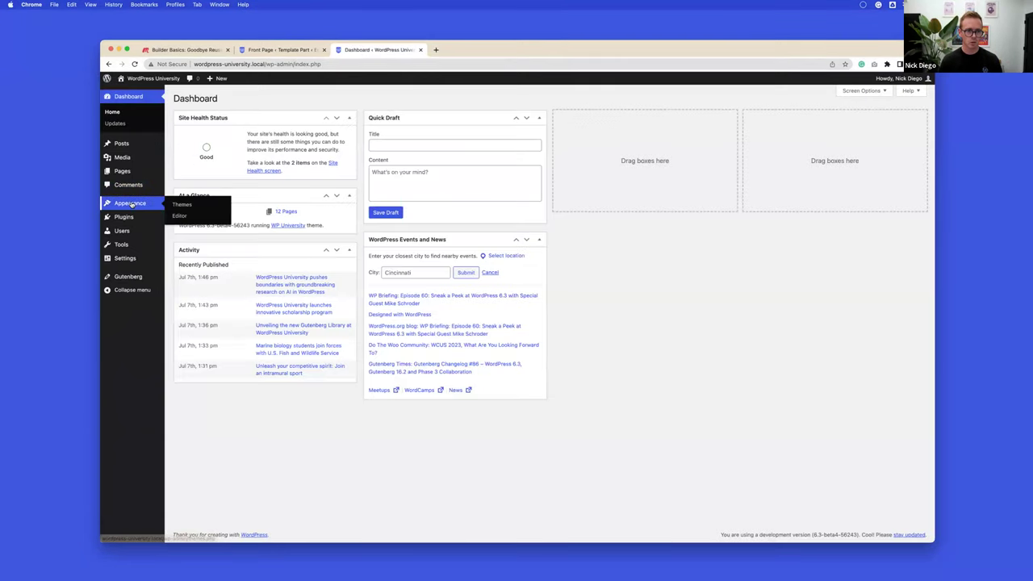
{"action": "left_click", "coordinate": [176, 207]}
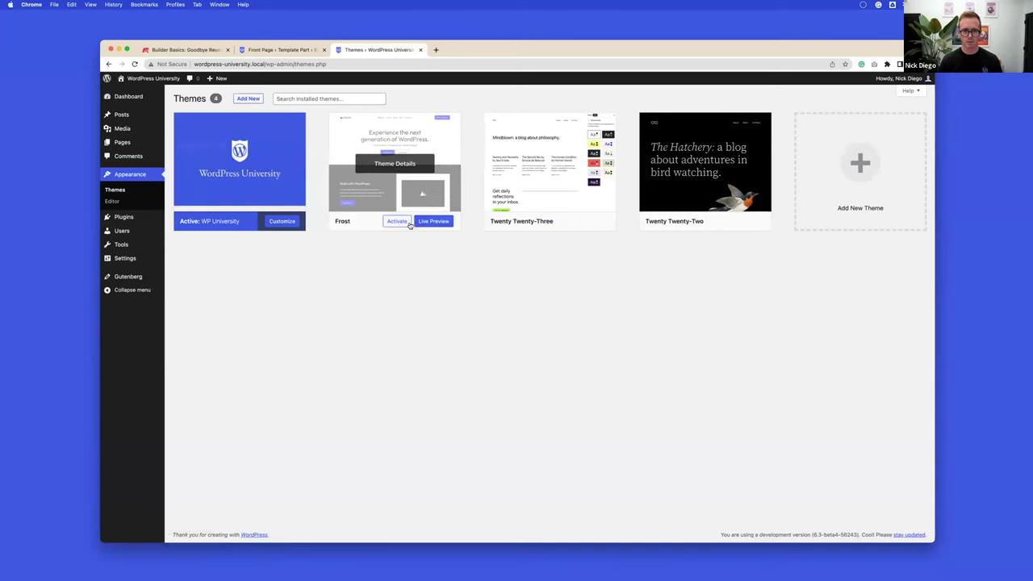
{"action": "left_click", "coordinate": [400, 222]}
- Open the site editor's Patterns section and view Frost's theme patterns in the Call to Action, Pricing and Page categories
{"action": "left_click", "coordinate": [119, 200]}
{"action": "left_click", "coordinate": [165, 238]}
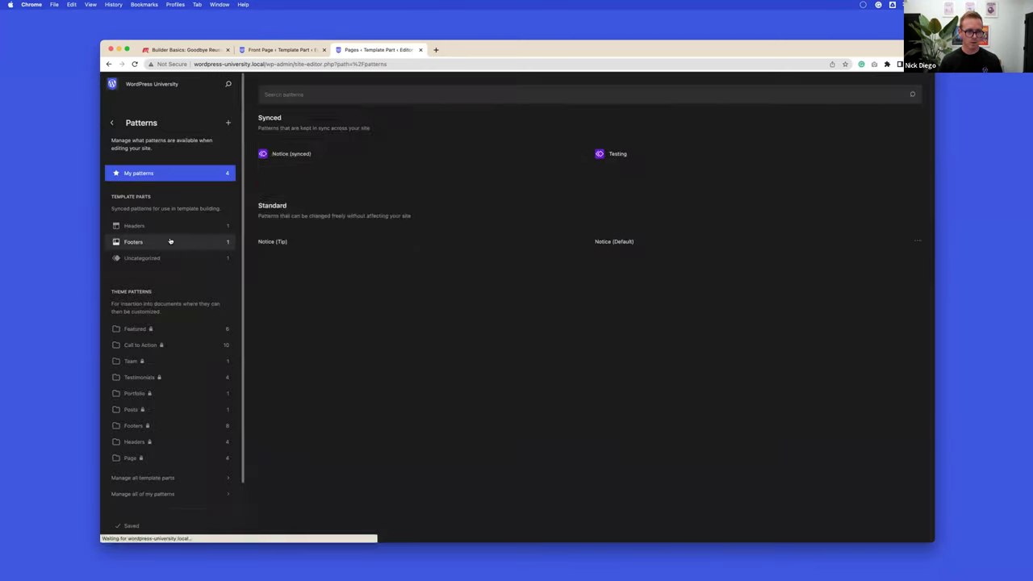
{"action": "scroll", "coordinate": [202, 318], "scroll_direction": "down", "scroll_amount": 1}
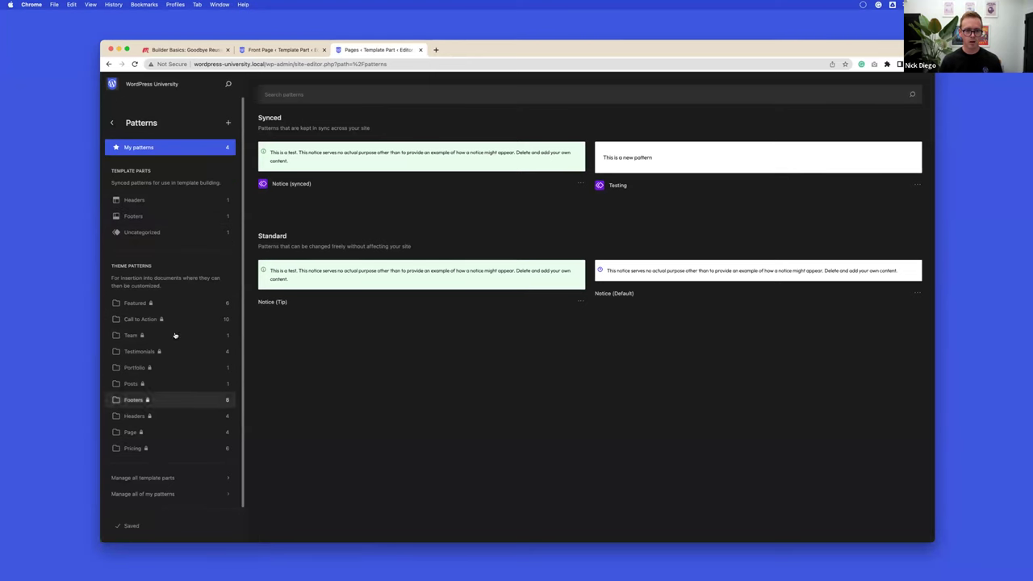
{"action": "left_click", "coordinate": [172, 321]}
{"action": "scroll", "coordinate": [696, 404], "scroll_direction": "down", "scroll_amount": 2}
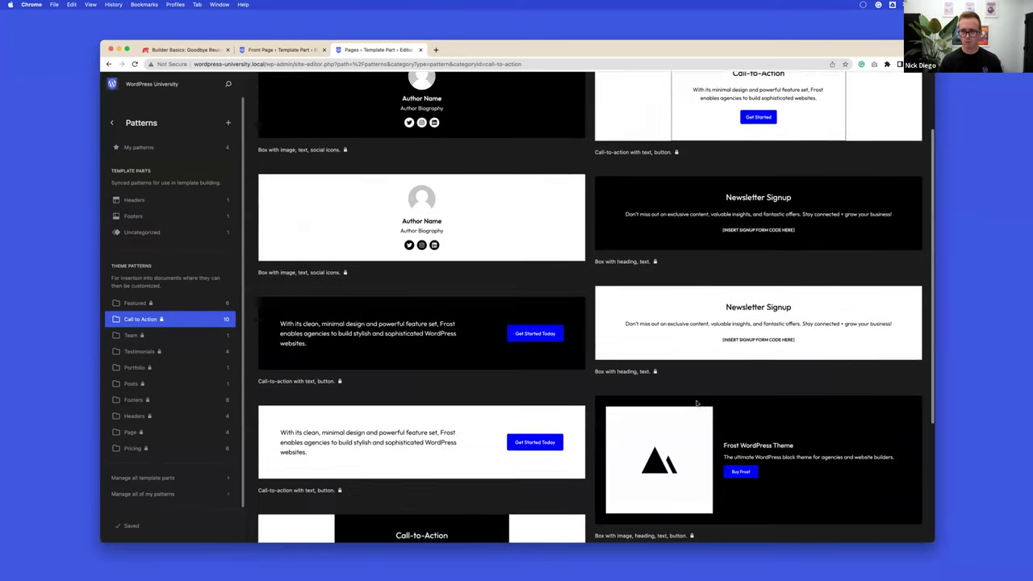
{"action": "scroll", "coordinate": [696, 403], "scroll_direction": "down", "scroll_amount": 1}
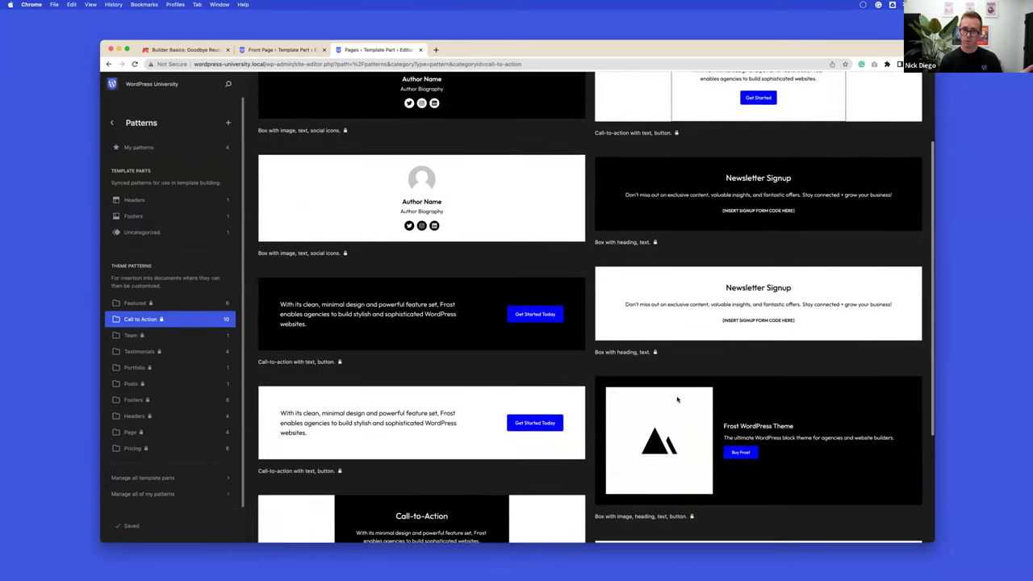
{"action": "left_click", "coordinate": [161, 449]}
{"action": "left_click", "coordinate": [170, 434]}
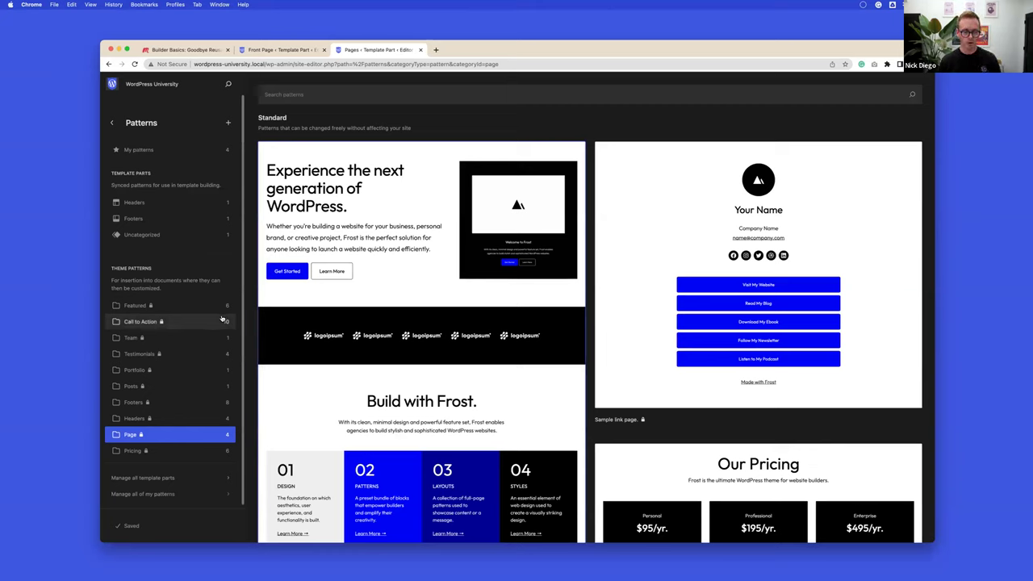
- Return to the installed themes in the admin area and activate the WP University theme
{"action": "left_click", "coordinate": [282, 52]}
{"action": "left_click", "coordinate": [349, 51]}
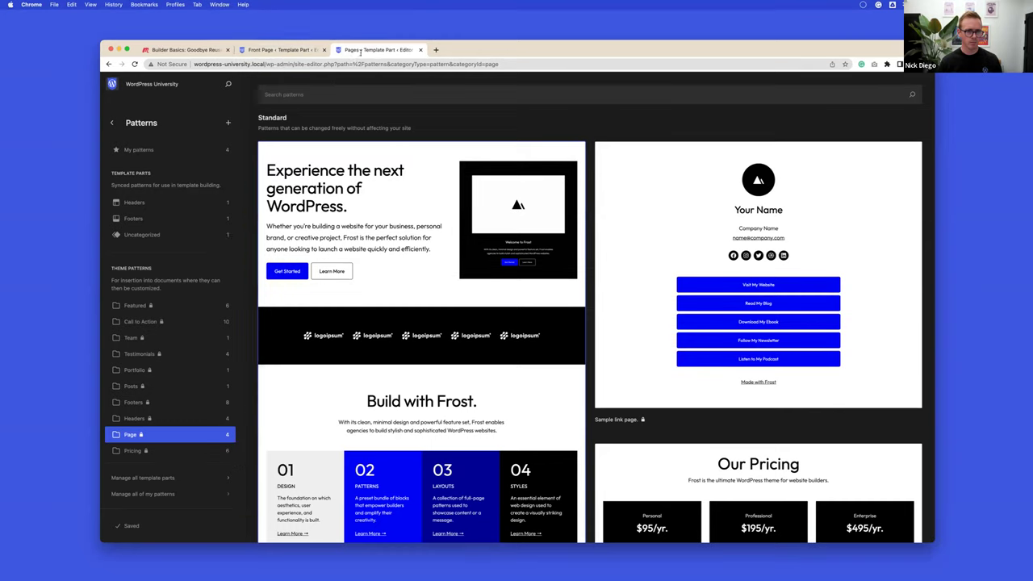
{"action": "left_click", "coordinate": [112, 84]}
{"action": "mouse_move", "coordinate": [127, 218]}
{"action": "left_click", "coordinate": [181, 207]}
{"action": "left_click", "coordinate": [711, 222]}
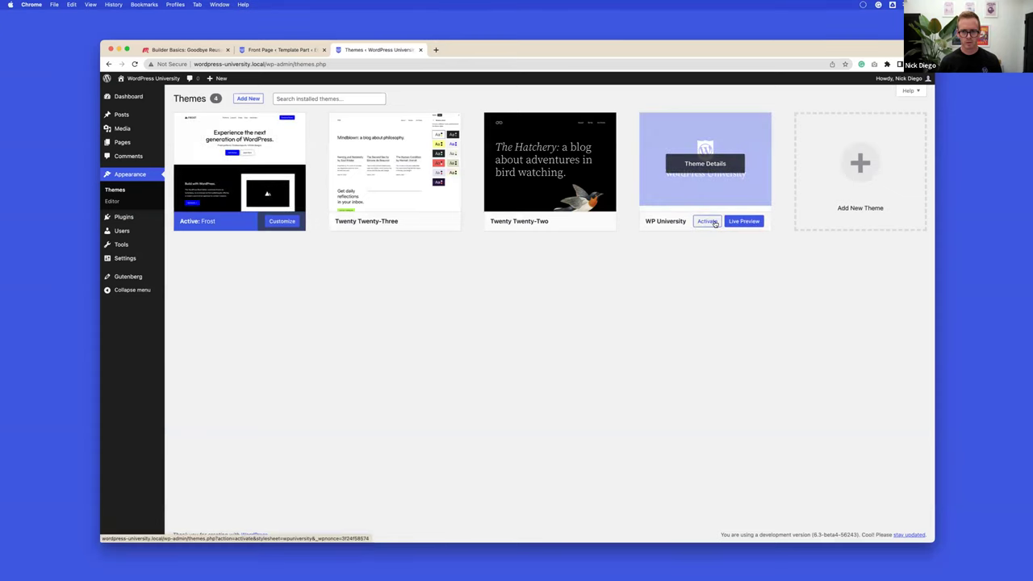
- Open the Patterns section of the site editor and show the available actions for the "Notice (synced)" pattern
{"action": "left_click", "coordinate": [113, 201]}
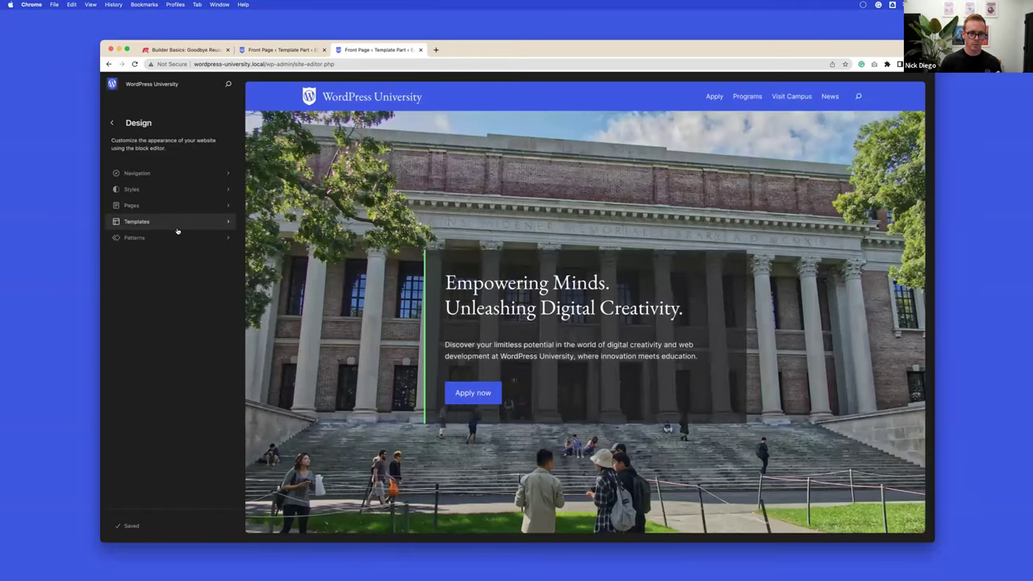
{"action": "left_click", "coordinate": [177, 237]}
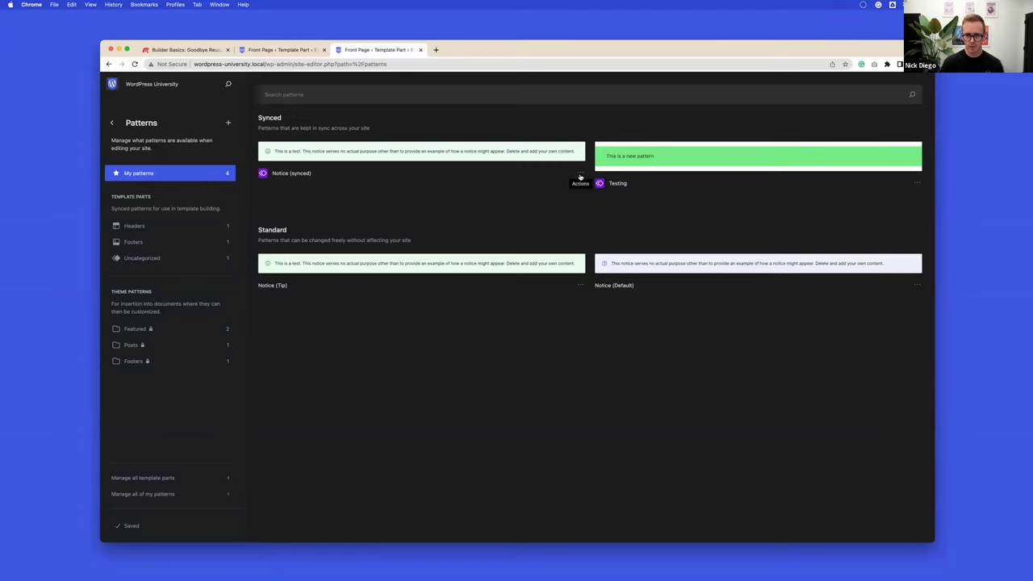
{"action": "scroll", "coordinate": [579, 177], "scroll_direction": "up", "scroll_amount": 5}
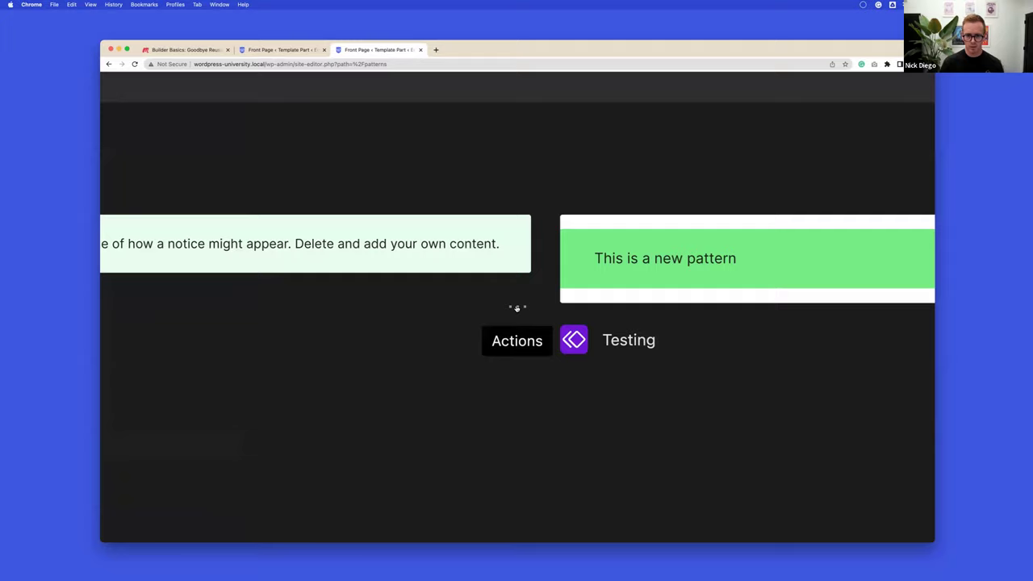
{"action": "scroll", "coordinate": [516, 308], "scroll_direction": "down", "scroll_amount": 5}
{"action": "left_click", "coordinate": [579, 177]}
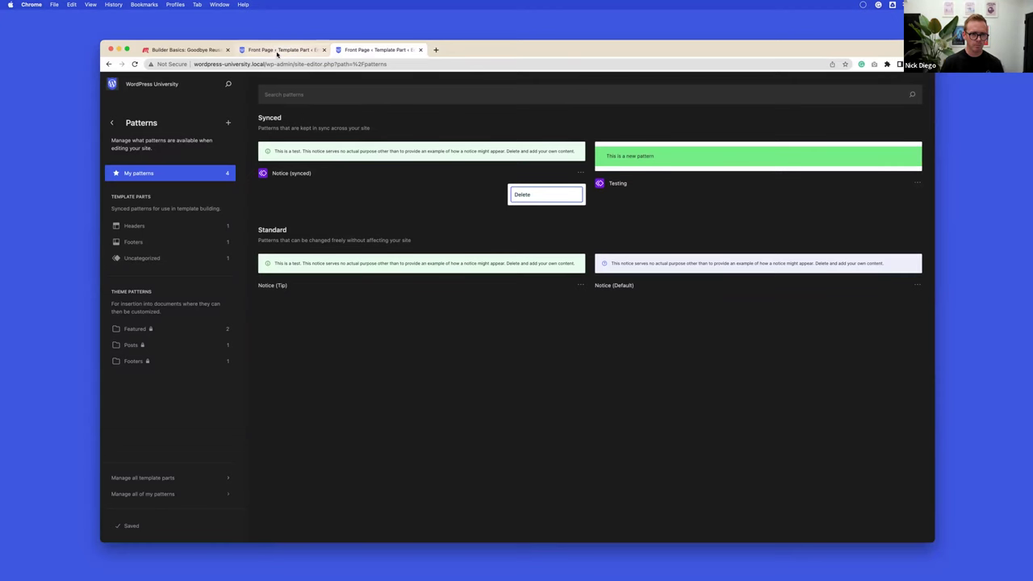
- Leave the site editor for the admin area and view the list of installed plugins
{"action": "left_click", "coordinate": [113, 84]}
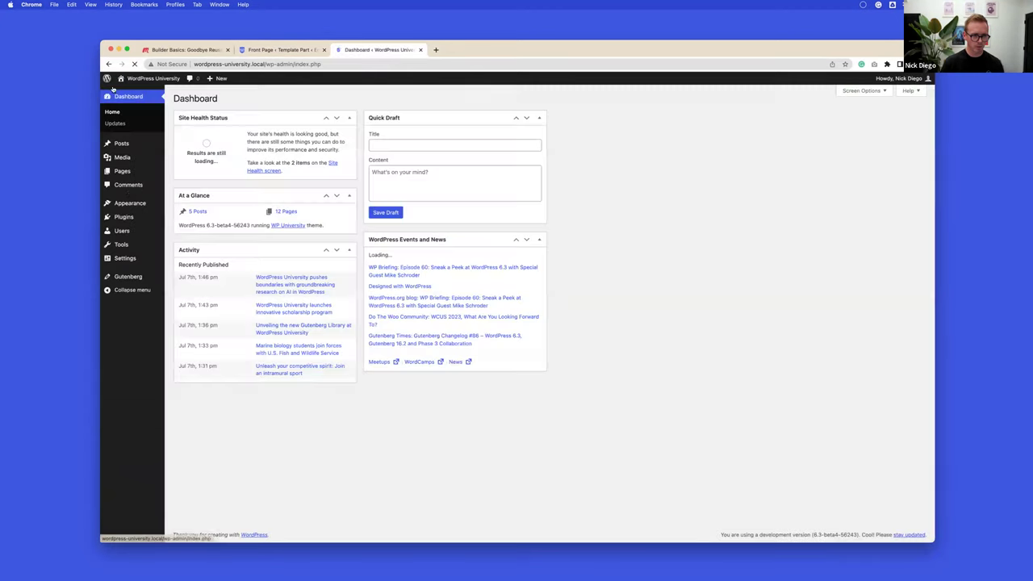
{"action": "left_click", "coordinate": [121, 217]}
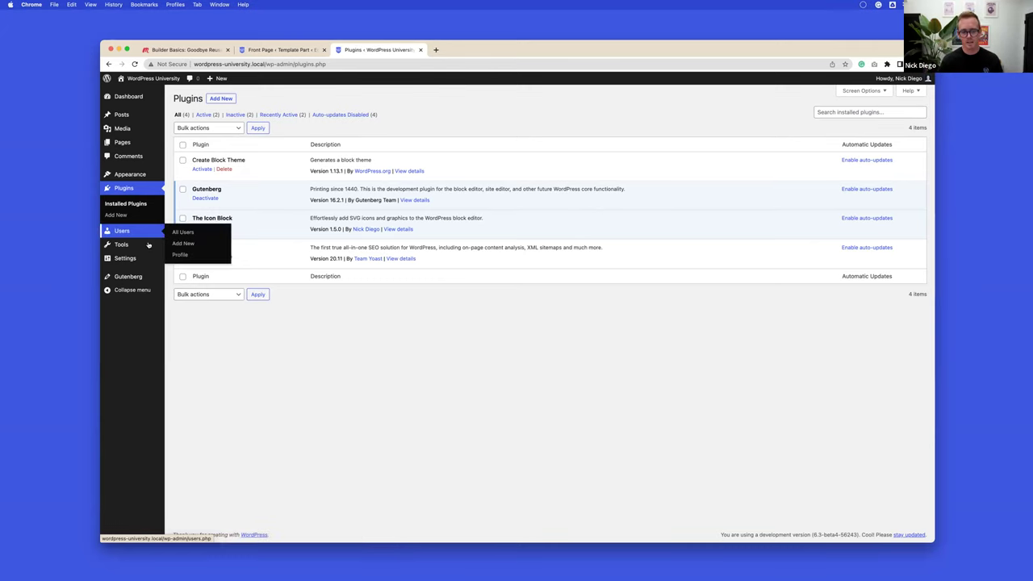
{"action": "mouse_move", "coordinate": [144, 263]}
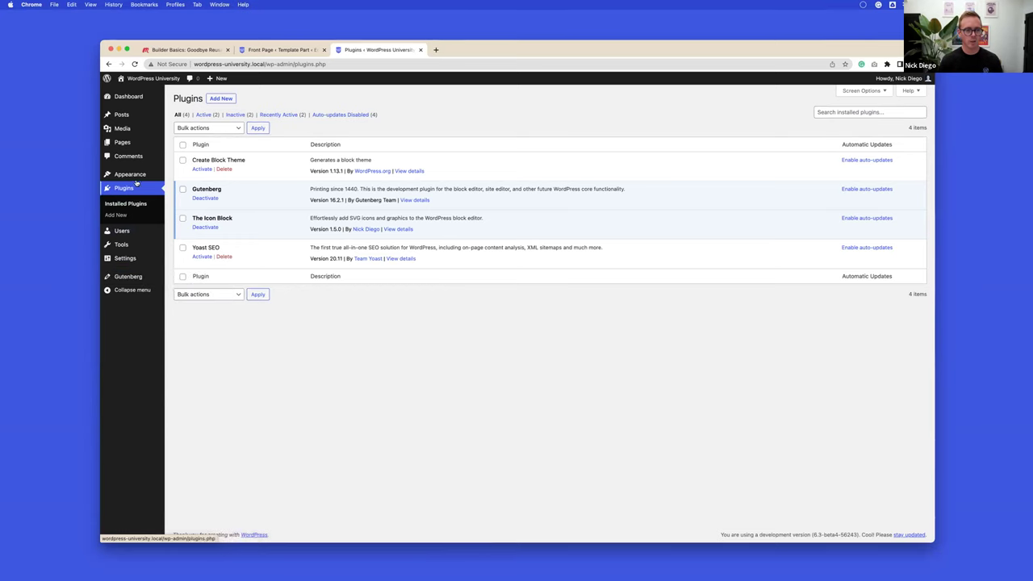
- Return from the plugins list to the site editor's Patterns section and check the actions offered for "Notice (synced)"
{"action": "left_click", "coordinate": [179, 187]}
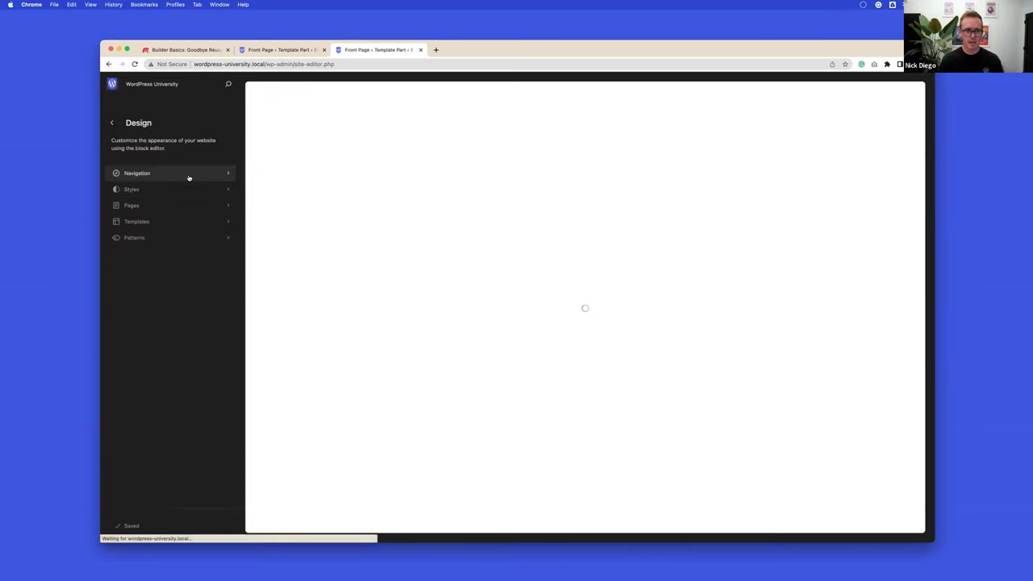
{"action": "left_click", "coordinate": [182, 236]}
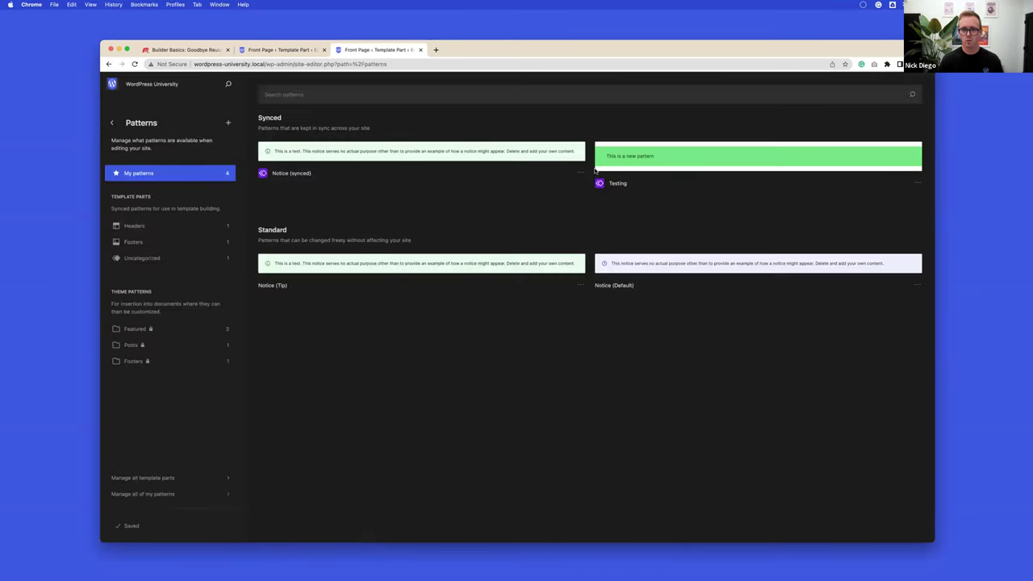
{"action": "left_click", "coordinate": [580, 173]}
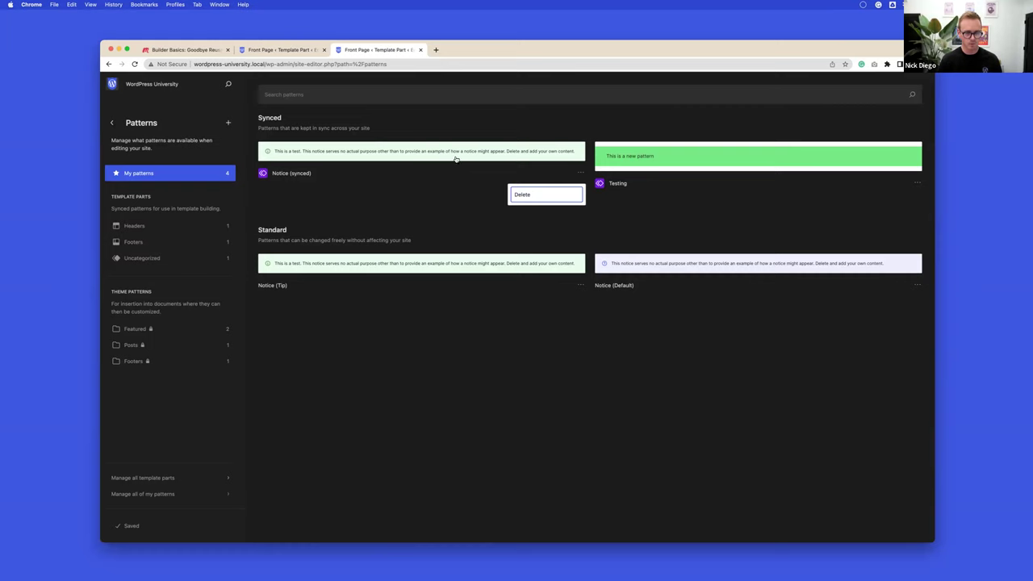
- Open the admin list for managing all custom patterns
{"action": "left_click", "coordinate": [162, 495]}
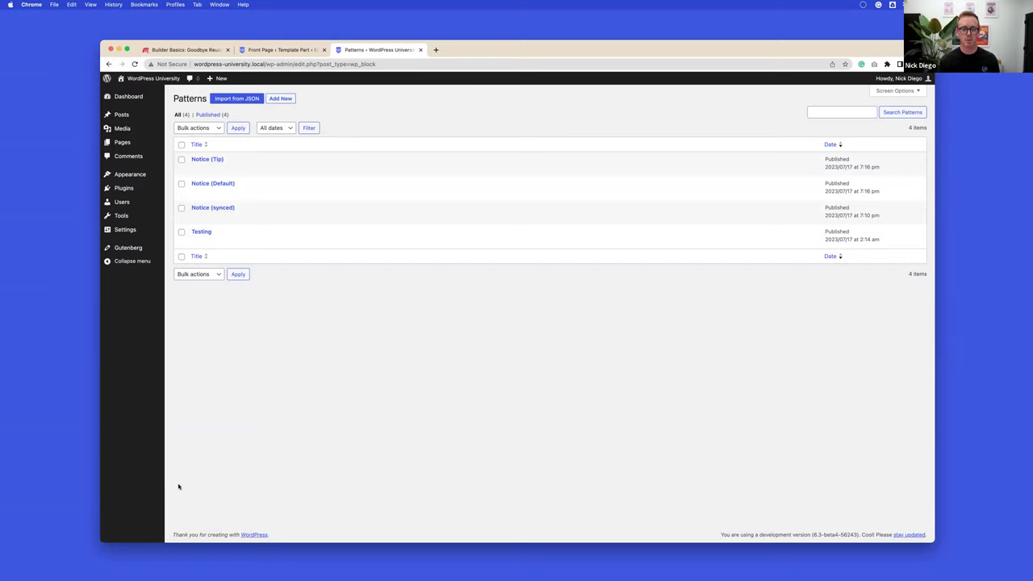
{"action": "mouse_move", "coordinate": [134, 176]}
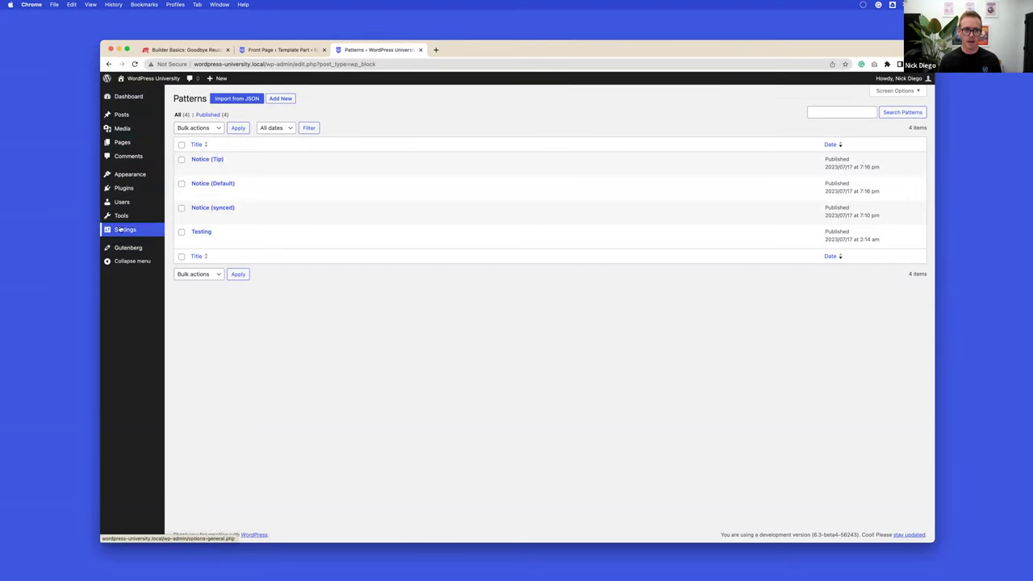
{"action": "mouse_move", "coordinate": [369, 191]}
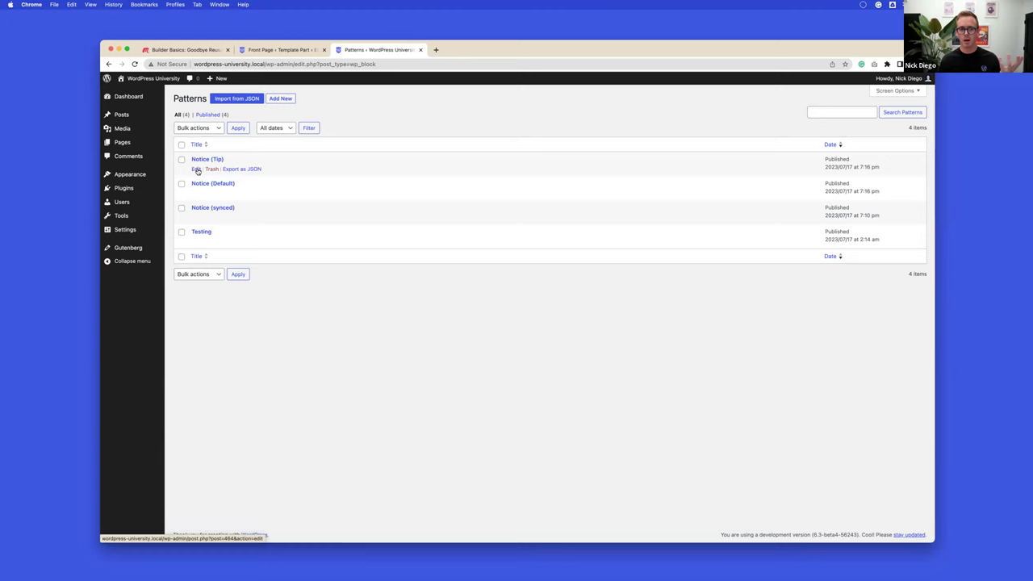
- View the "Notice (Tip)" pattern and a blank new pattern in the editor, returning to the patterns list after each
{"action": "left_click", "coordinate": [196, 169]}
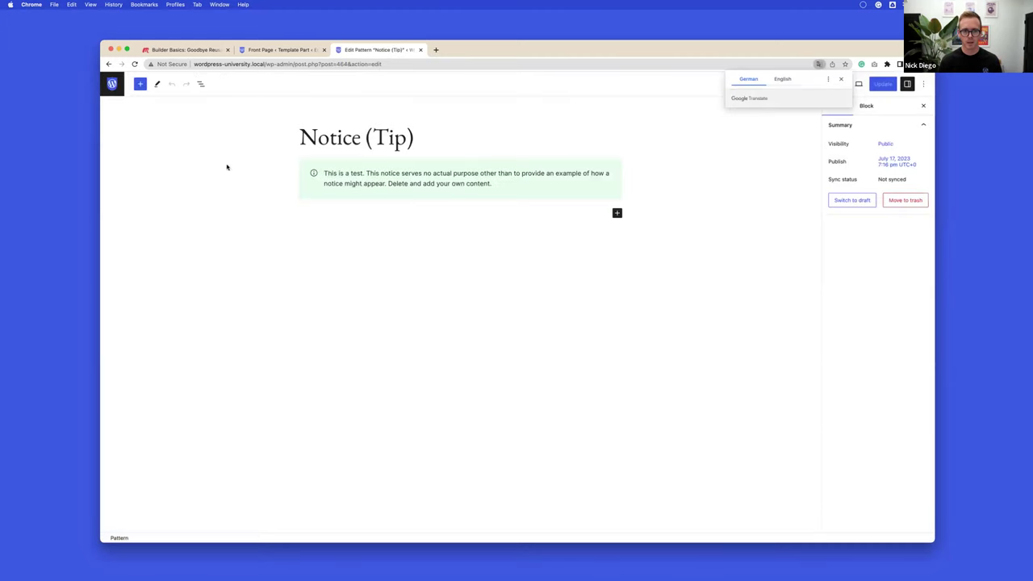
{"action": "left_click", "coordinate": [411, 183]}
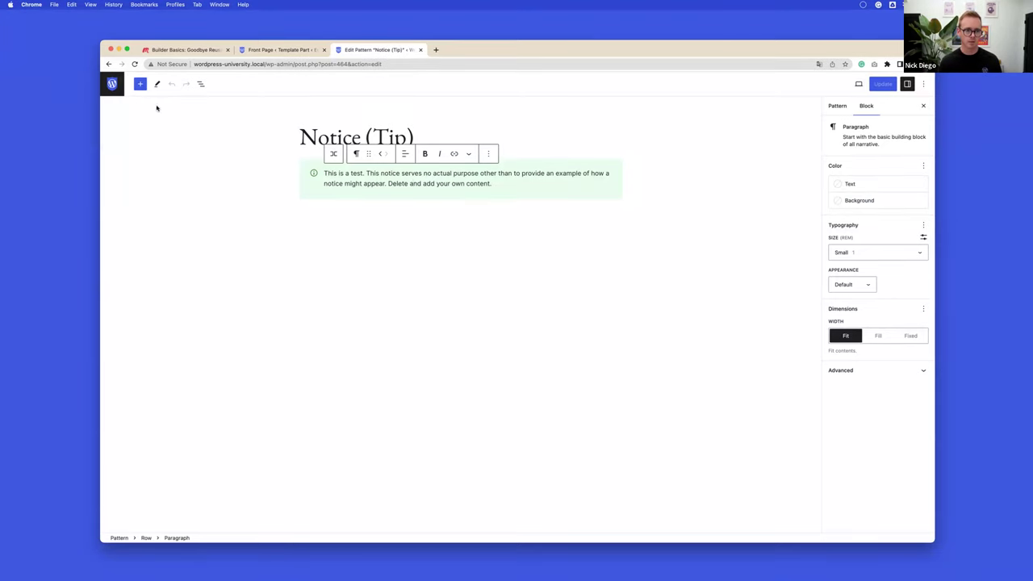
{"action": "left_click", "coordinate": [112, 84]}
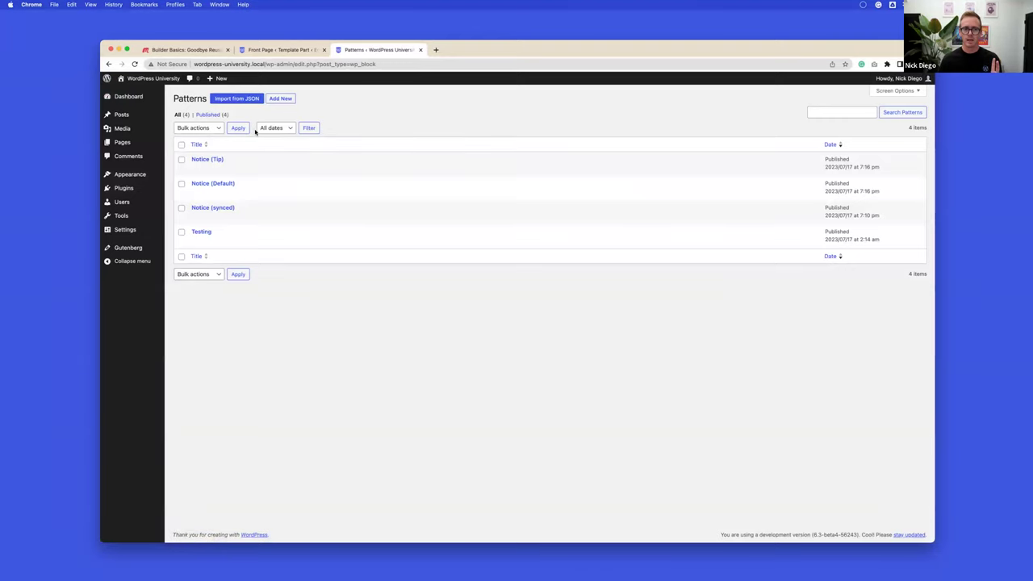
{"action": "left_click", "coordinate": [278, 99]}
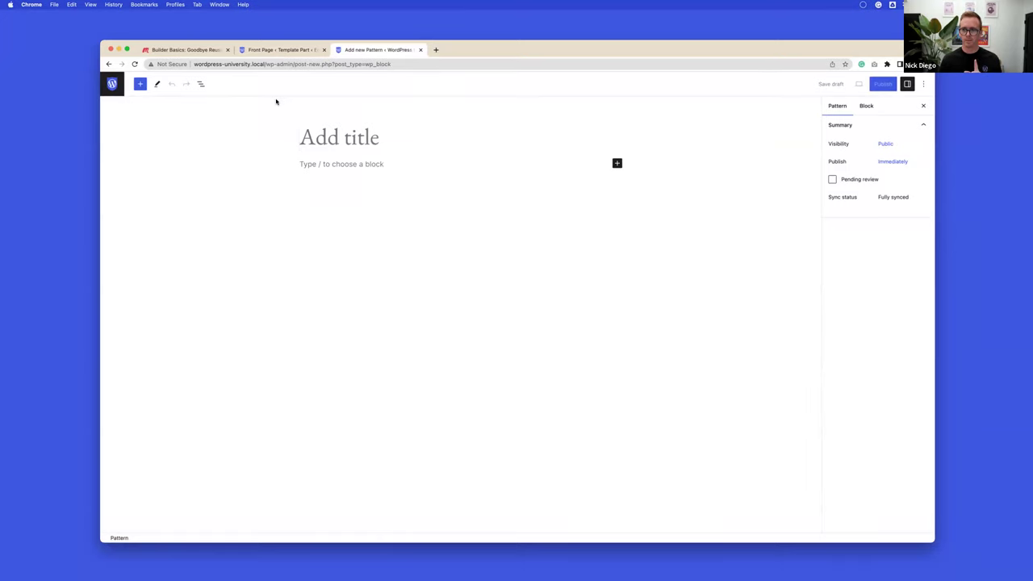
{"action": "left_click", "coordinate": [117, 87]}
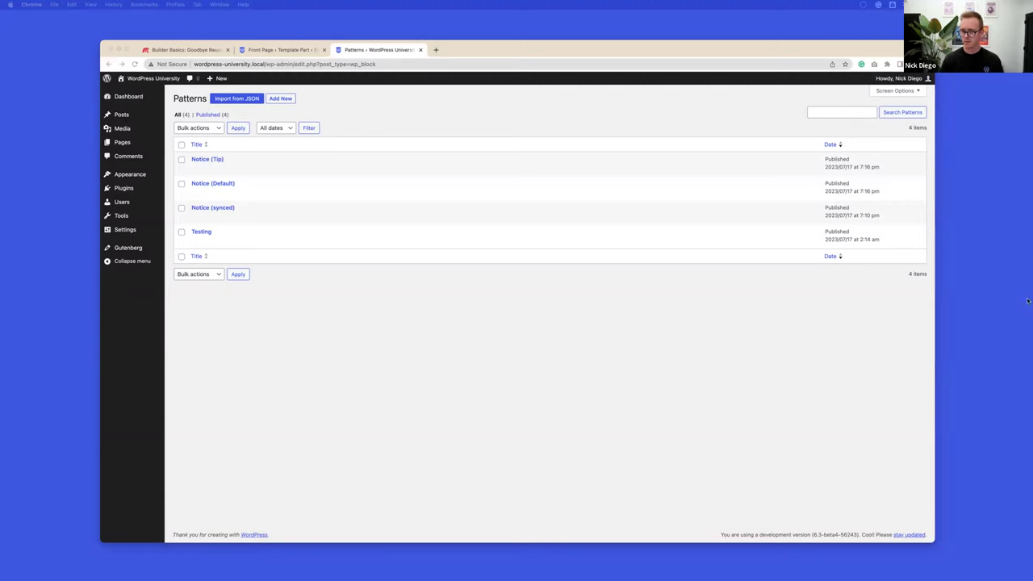
- Switch to the Local app and start the Gutenberg site
{"action": "mouse_move", "coordinate": [1019, 330]}
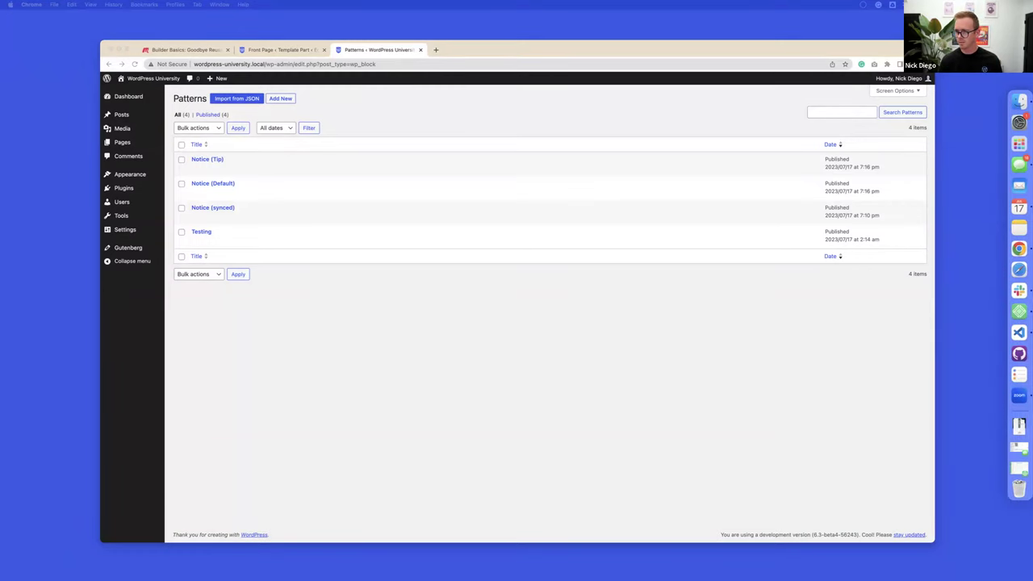
{"action": "left_click", "coordinate": [1017, 316]}
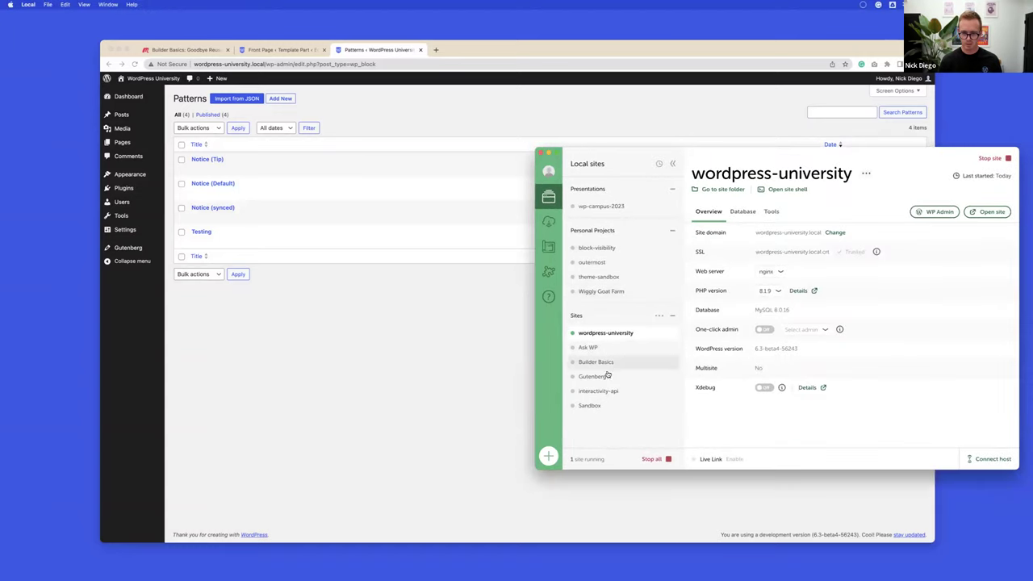
{"action": "left_click_drag", "start_coordinate": [851, 158], "coordinate": [706, 229]}
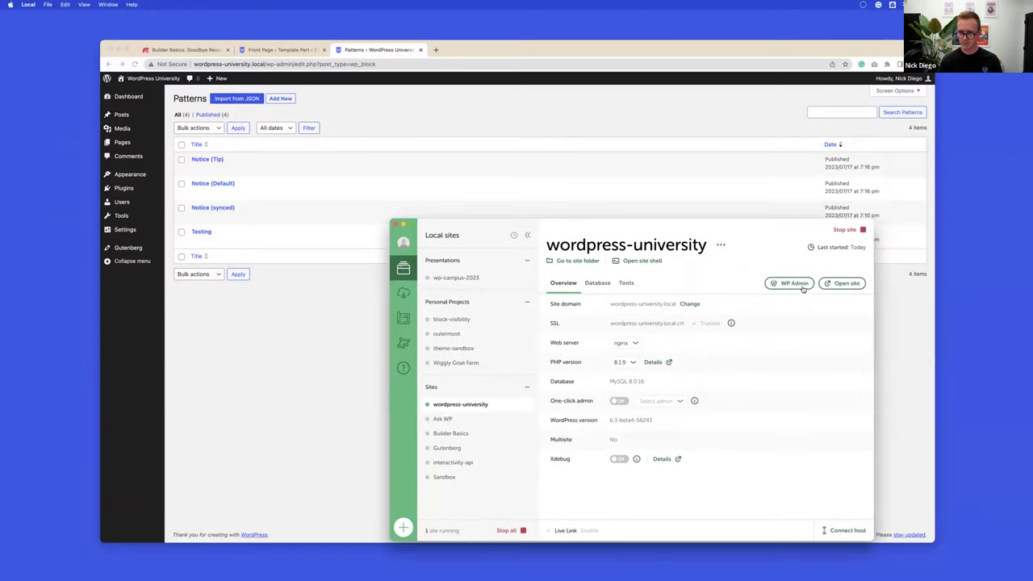
{"action": "left_click", "coordinate": [460, 452]}
{"action": "left_click", "coordinate": [828, 285]}
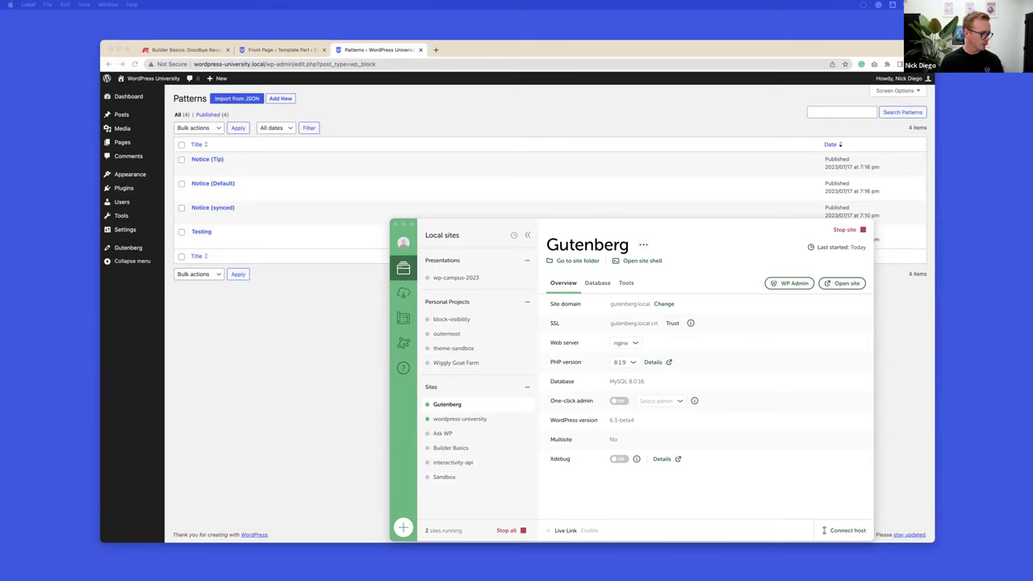
- Switch to the Gutenberg site's site editor in Chrome, open its Patterns section and show the actions for "A cool synced pattern"
{"action": "key", "text": "super+Tab"}
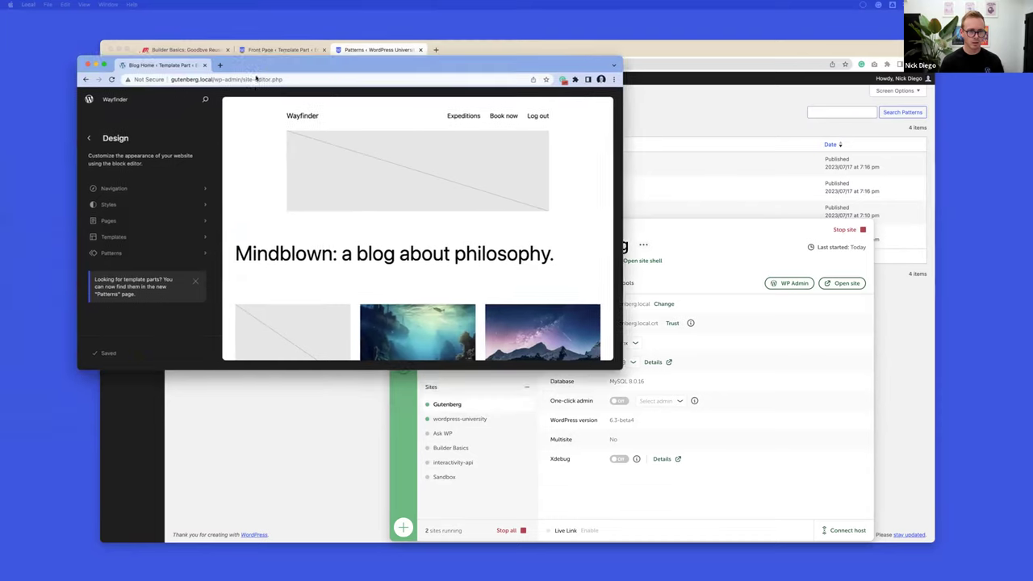
{"action": "left_click_drag", "start_coordinate": [626, 353], "coordinate": [925, 554]}
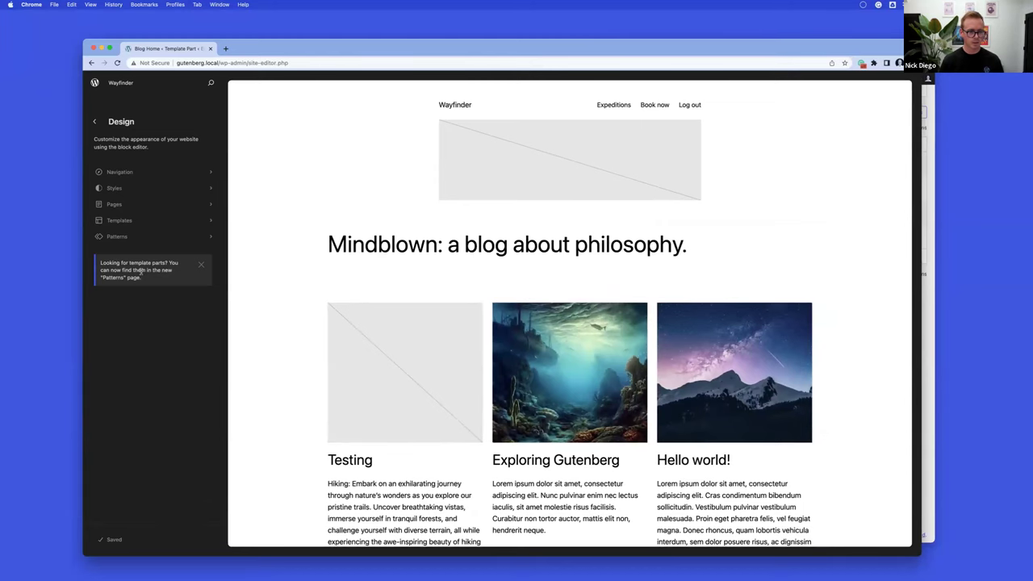
{"action": "scroll", "coordinate": [140, 272], "scroll_direction": "up", "scroll_amount": 5}
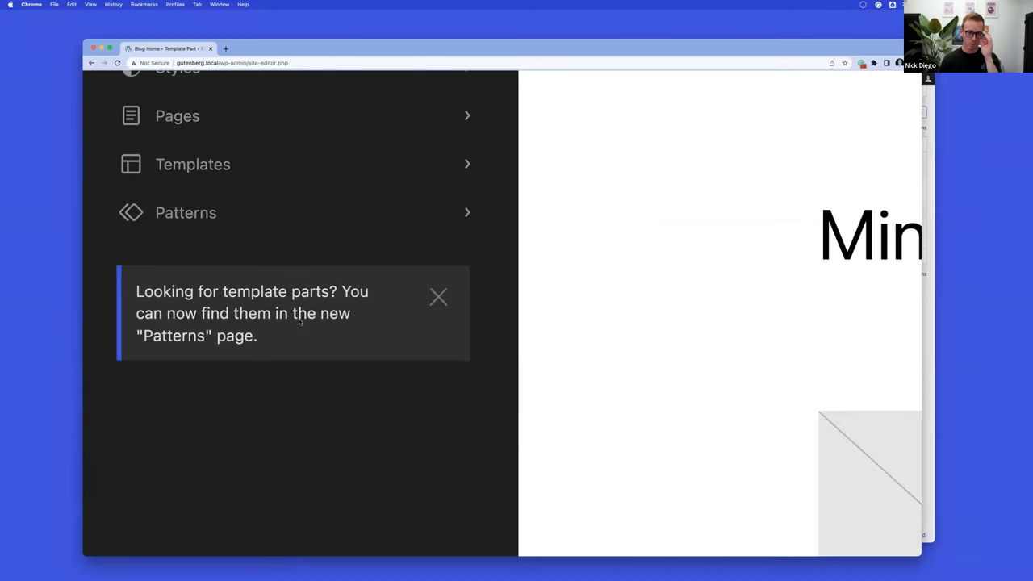
{"action": "scroll", "coordinate": [299, 321], "scroll_direction": "down", "scroll_amount": 5}
{"action": "left_click", "coordinate": [113, 259]}
{"action": "left_click", "coordinate": [563, 188]}
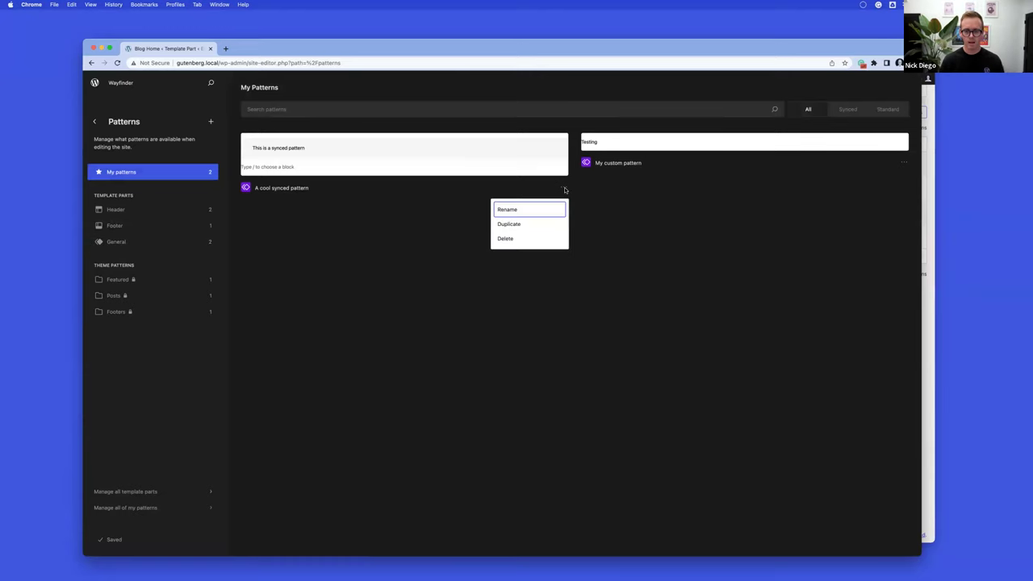
- Open the Gutenberg site's admin list of all custom patterns and view the blank new-pattern editor from it
{"action": "scroll", "coordinate": [565, 189], "scroll_direction": "up", "scroll_amount": 5}
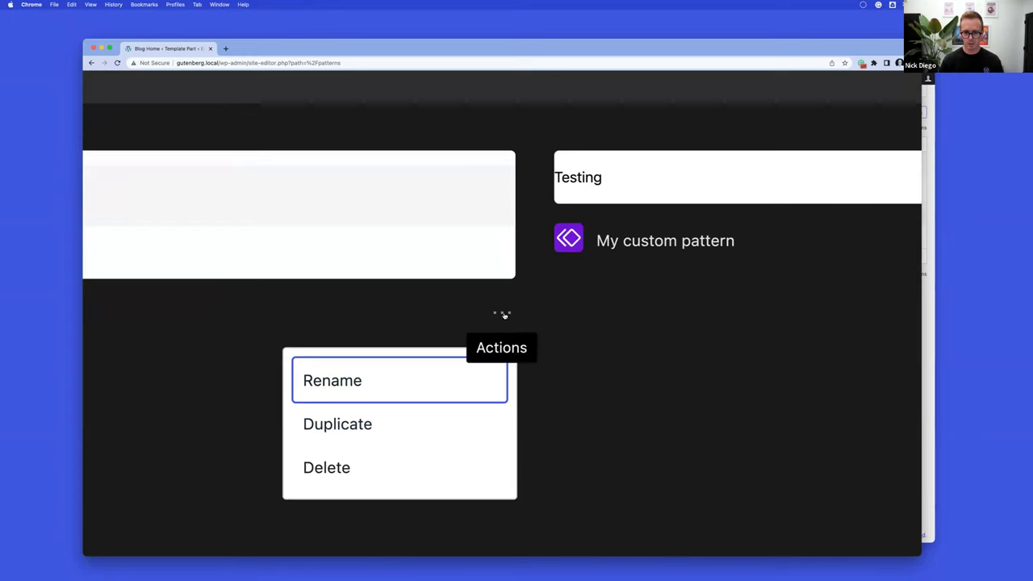
{"action": "scroll", "coordinate": [502, 316], "scroll_direction": "down", "scroll_amount": 5}
{"action": "left_click", "coordinate": [147, 509]}
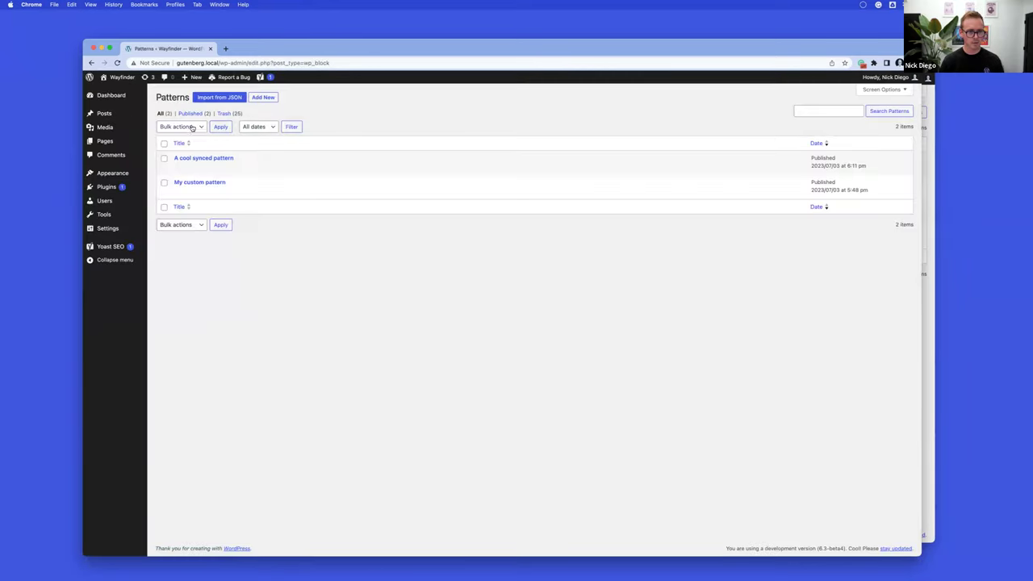
{"action": "left_click", "coordinate": [263, 97]}
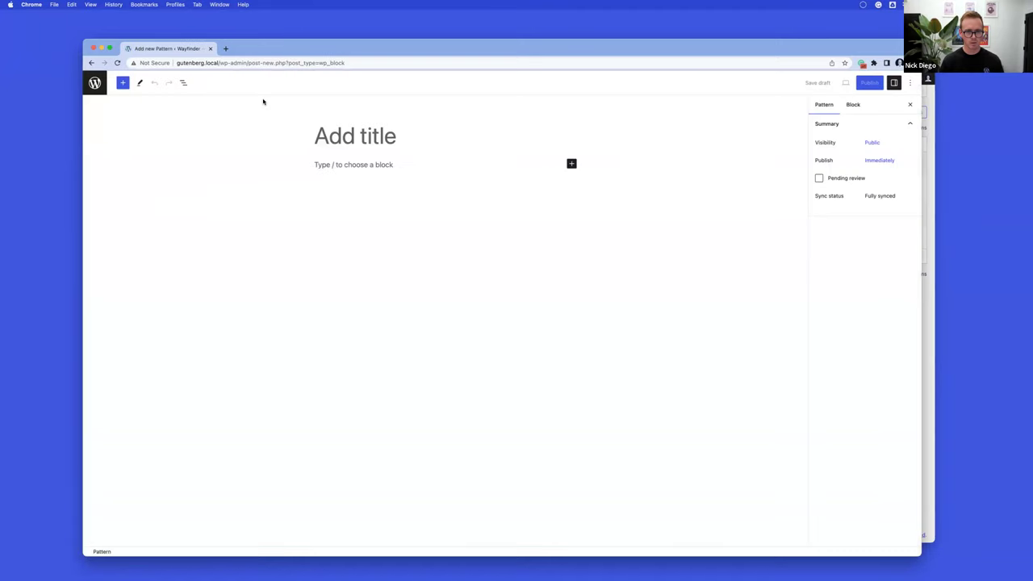
{"action": "left_click", "coordinate": [94, 89]}
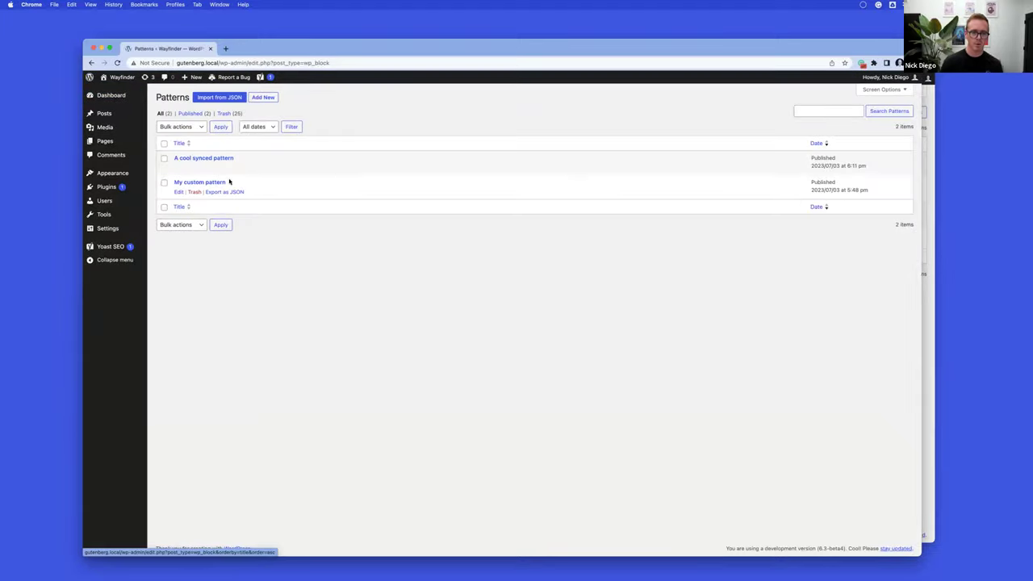
{"action": "left_click", "coordinate": [264, 97]}
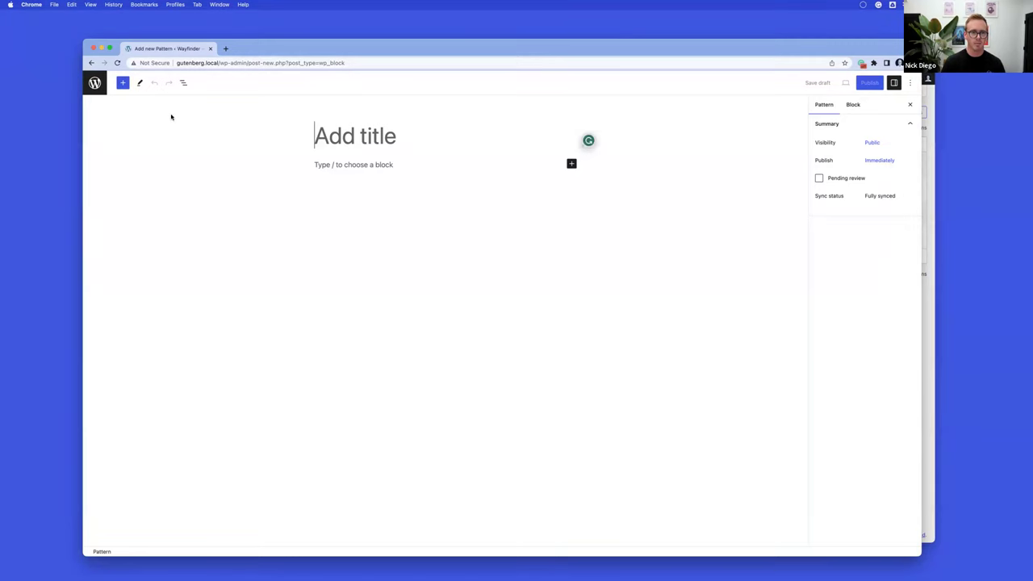
{"action": "left_click", "coordinate": [94, 83]}
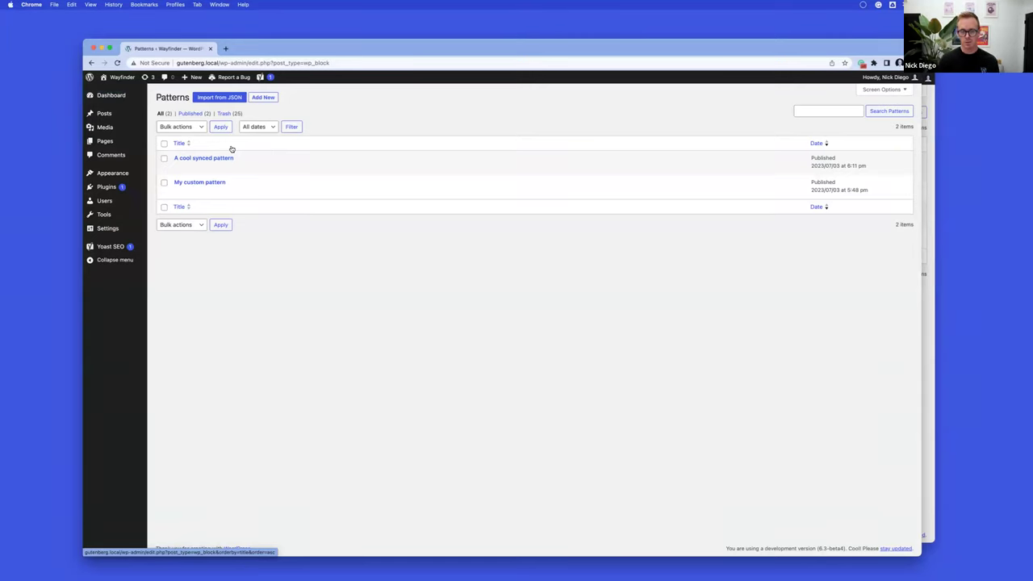
{"action": "left_click", "coordinate": [257, 99]}
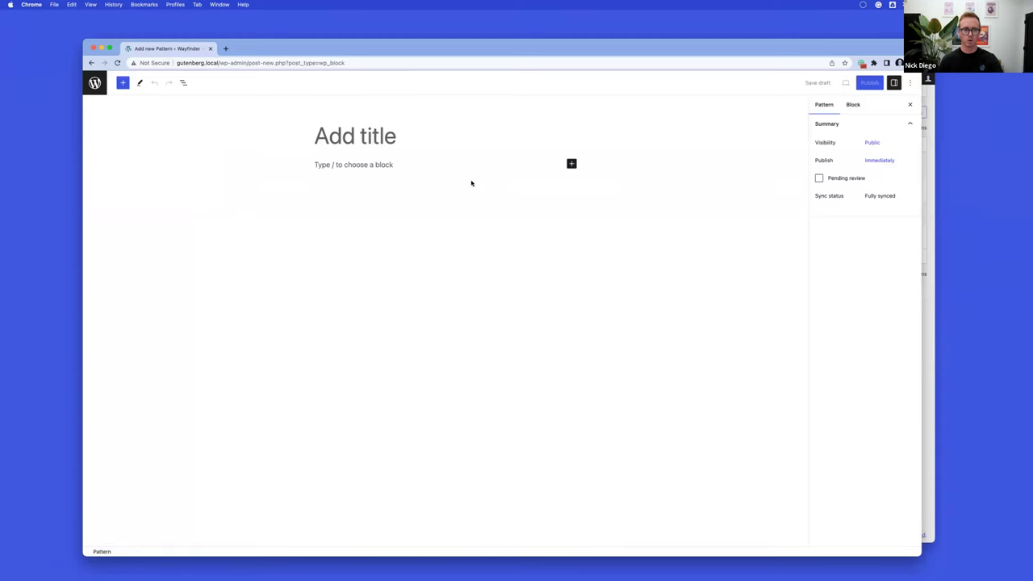
- Switch to the WordPress University browser window and open the "Pattern Test" page for editing
{"action": "left_click_drag", "start_coordinate": [389, 42], "coordinate": [391, 82]}
{"action": "left_click", "coordinate": [301, 50]}
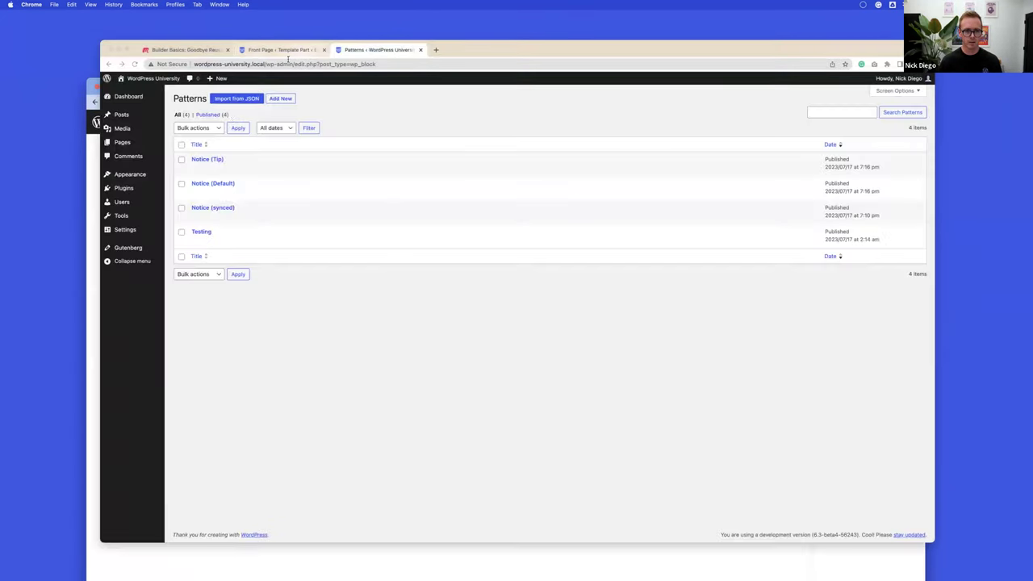
{"action": "left_click", "coordinate": [300, 50]}
{"action": "left_click", "coordinate": [112, 84]}
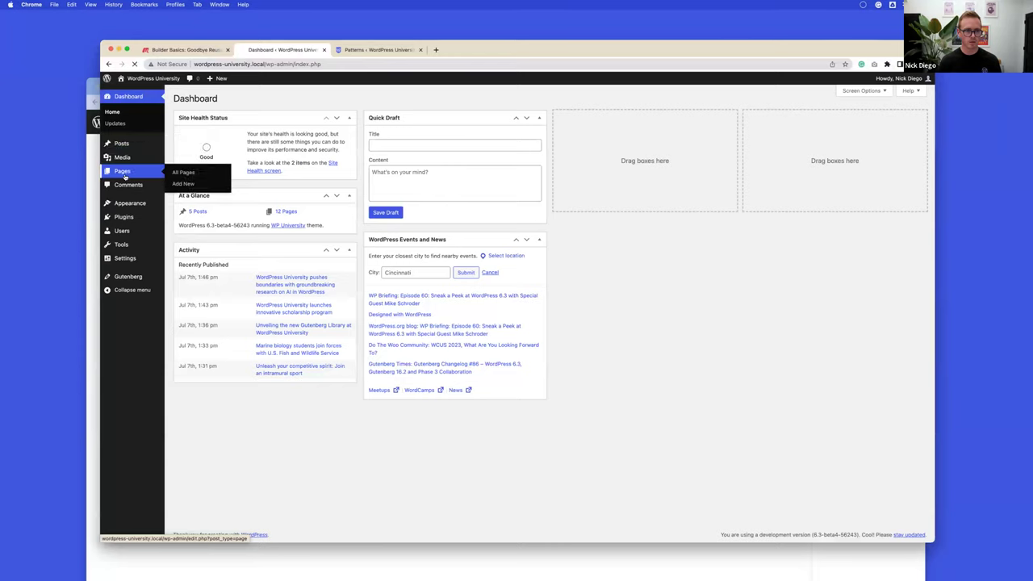
{"action": "left_click", "coordinate": [121, 170]}
{"action": "left_click", "coordinate": [194, 241]}
- Bring up the Create pattern dialog for the paragraph in the green notice
{"action": "left_click", "coordinate": [367, 171]}
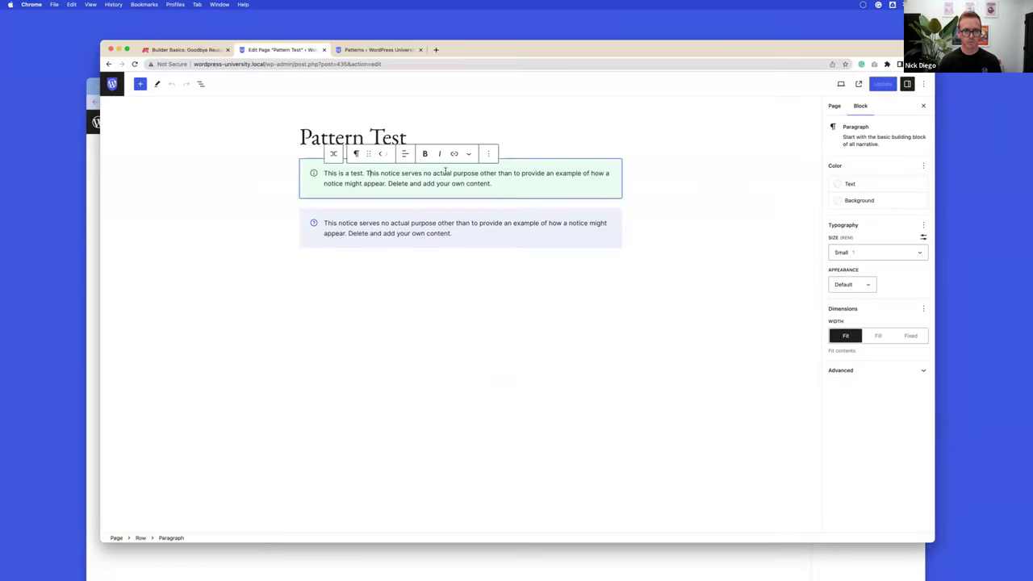
{"action": "left_click", "coordinate": [490, 155]}
{"action": "left_click", "coordinate": [525, 322]}
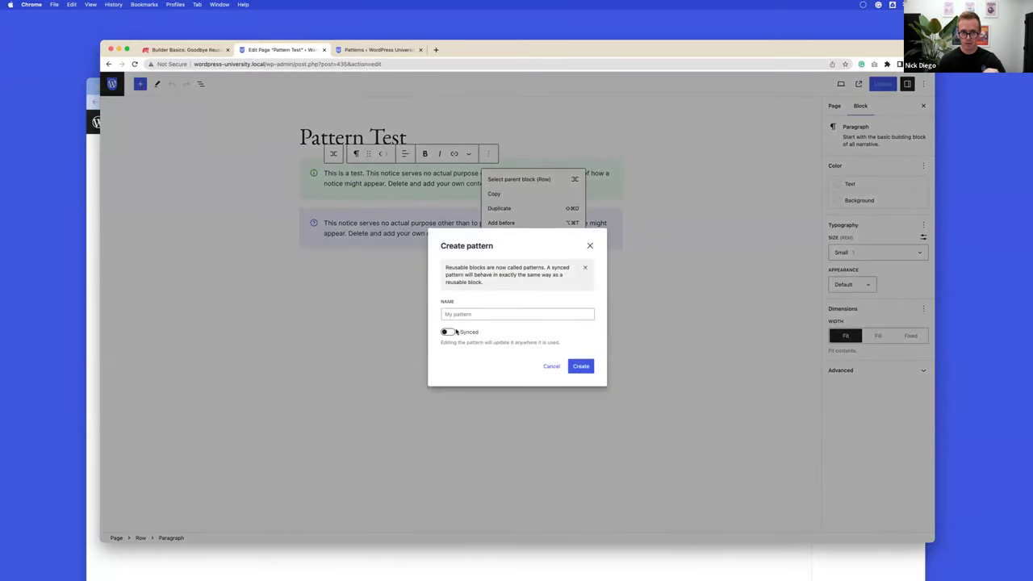
- Compare the Create pattern dialog with both sites' blank new-pattern screens, then close the dialog and return to the pages list
{"action": "left_click", "coordinate": [351, 50]}
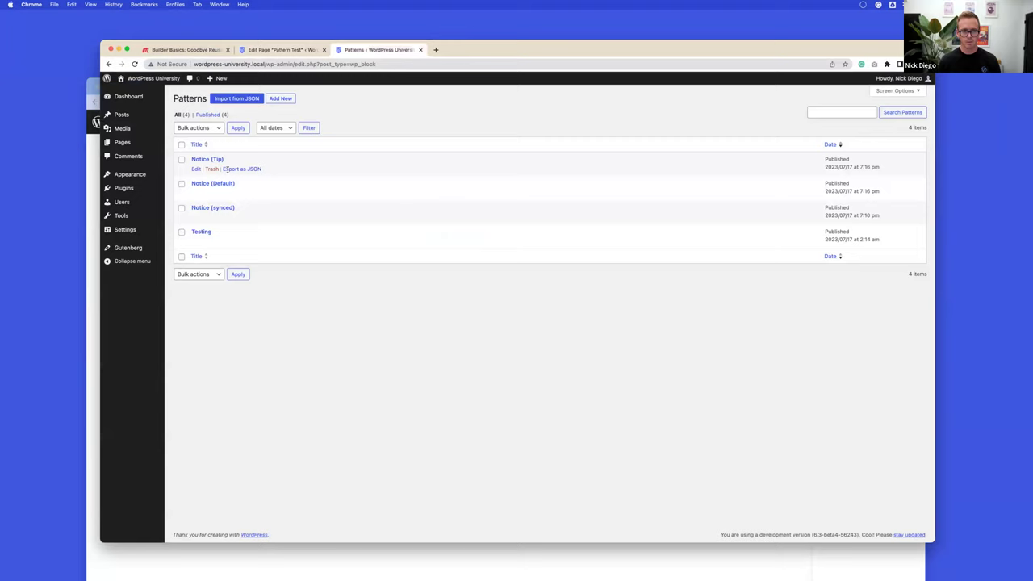
{"action": "left_click", "coordinate": [280, 99]}
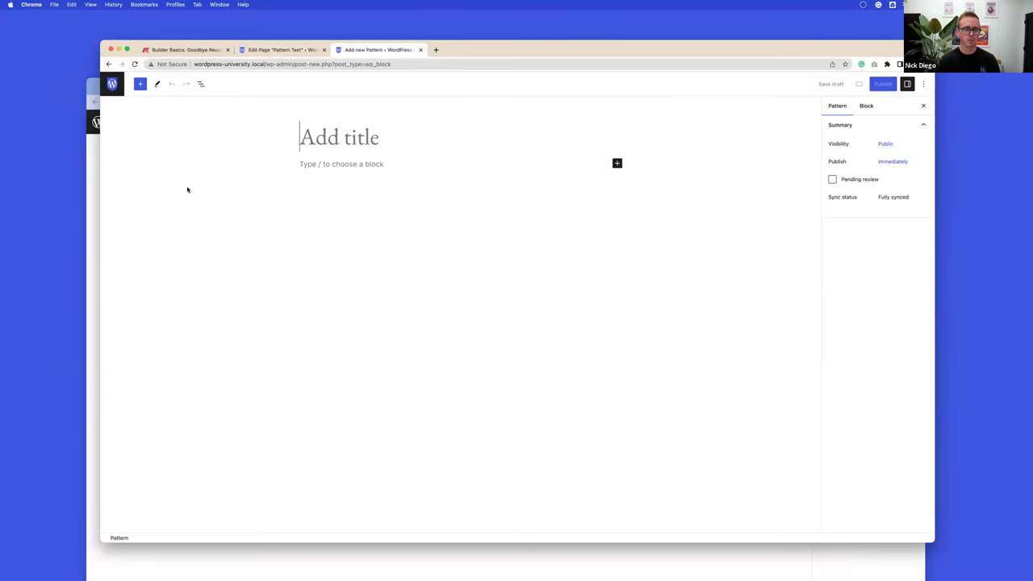
{"action": "left_click", "coordinate": [274, 51]}
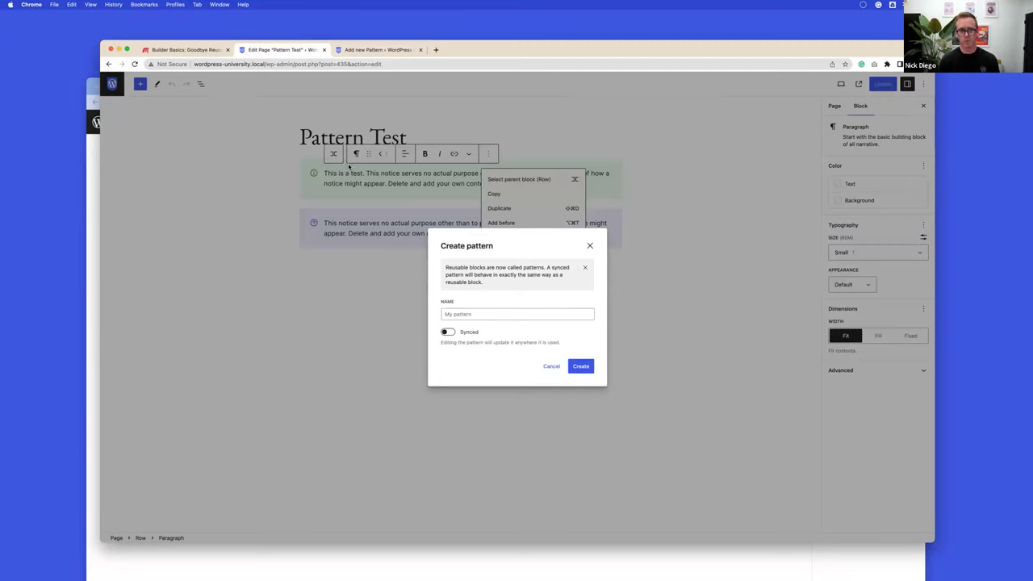
{"action": "left_click", "coordinate": [94, 193]}
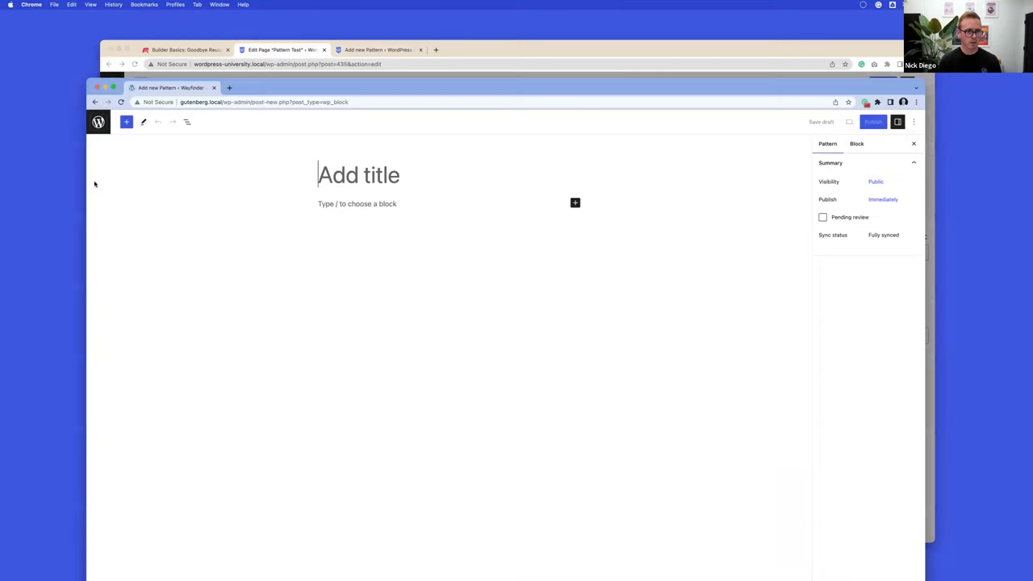
{"action": "key", "text": "super+grave"}
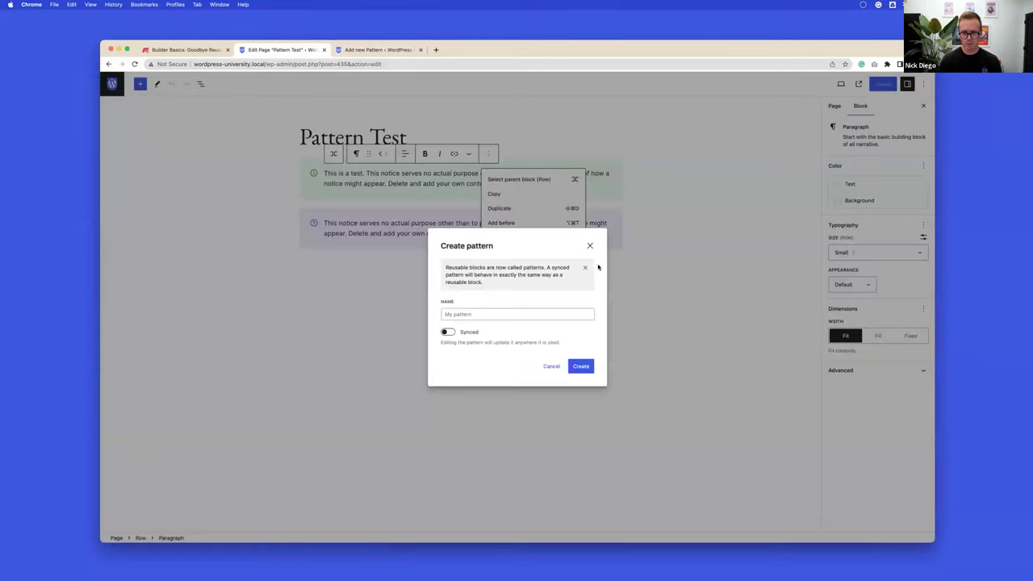
{"action": "left_click", "coordinate": [589, 246]}
{"action": "left_click", "coordinate": [113, 84]}
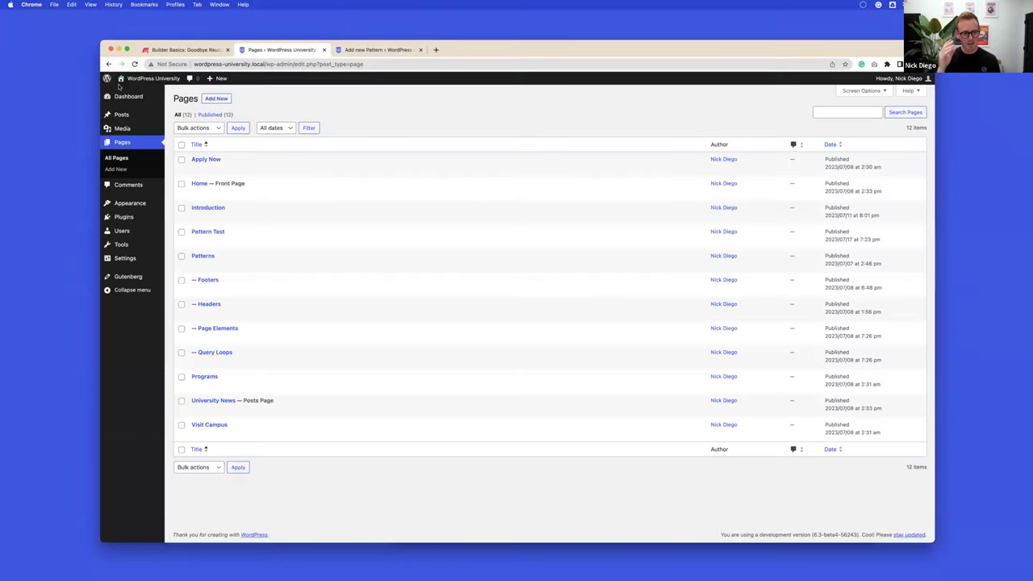
- Open the site editor's Patterns section and view the list of all template parts, returning to Patterns
{"action": "mouse_move", "coordinate": [118, 202]}
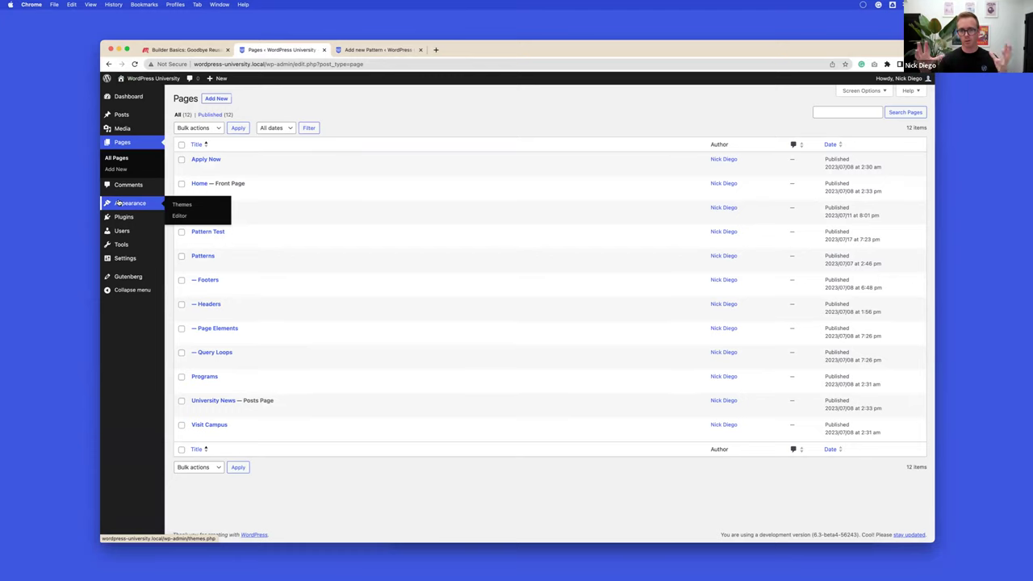
{"action": "left_click", "coordinate": [177, 216]}
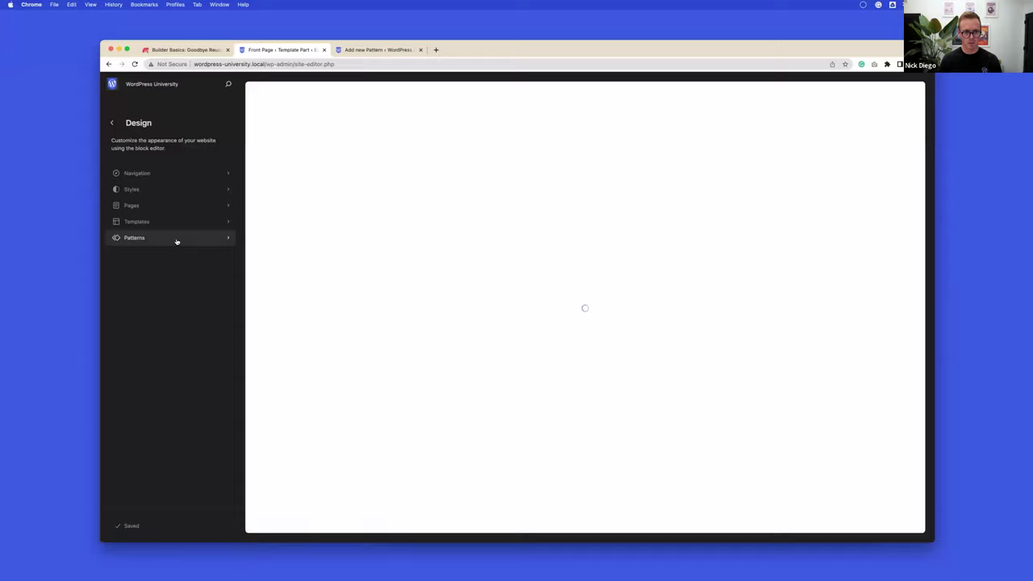
{"action": "left_click", "coordinate": [176, 239]}
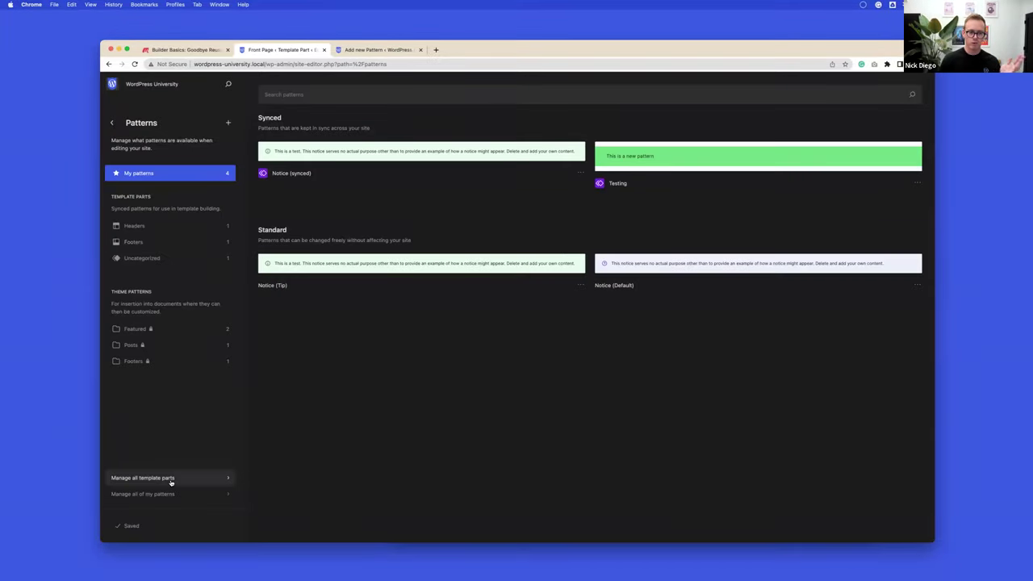
{"action": "left_click", "coordinate": [170, 480]}
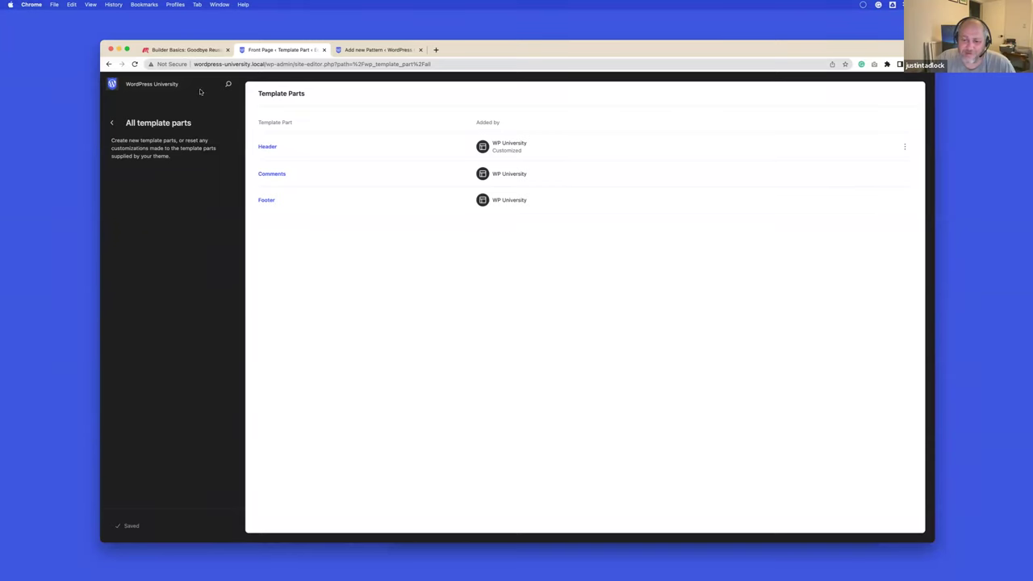
{"action": "left_click", "coordinate": [113, 124]}
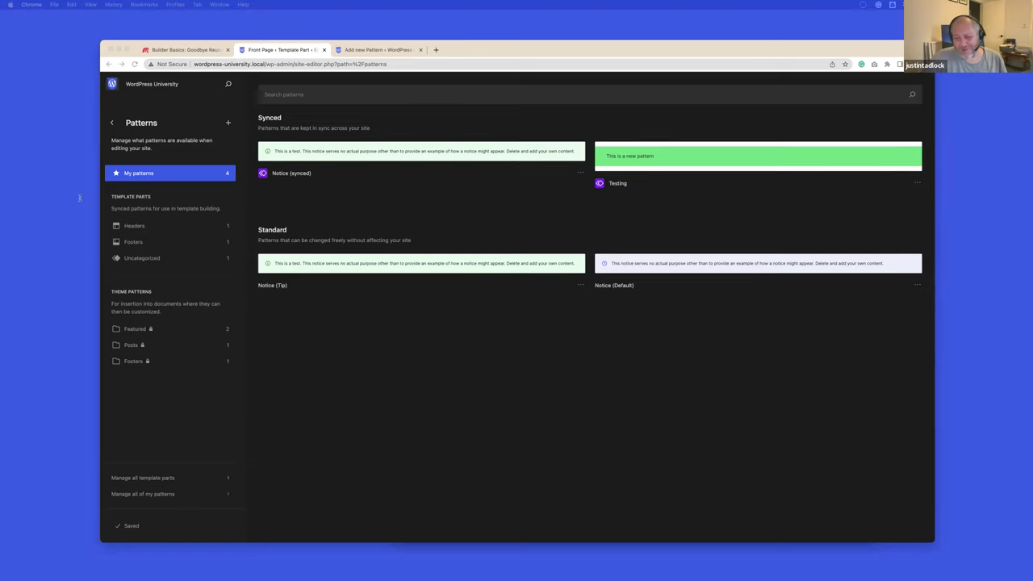
- Open the "Notice (Default)" pattern from the admin patterns list and highlight its sync status
{"action": "left_click", "coordinate": [374, 50]}
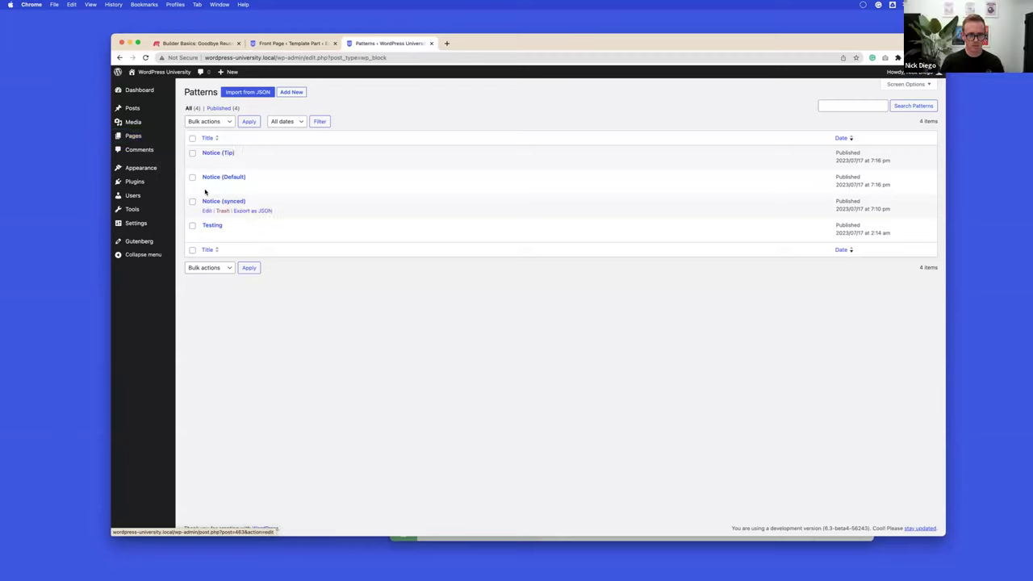
{"action": "left_click", "coordinate": [207, 187]}
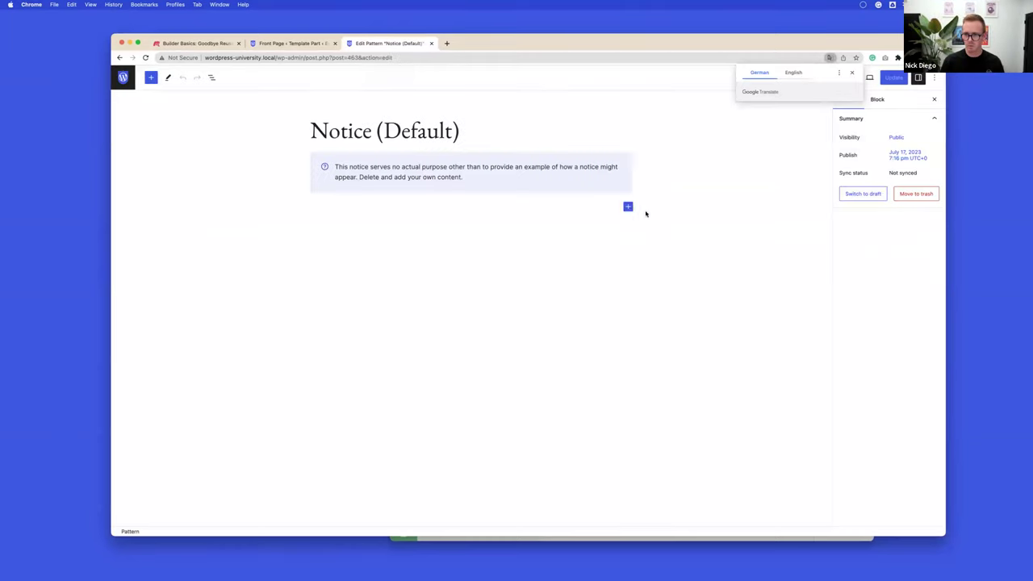
{"action": "mouse_move", "coordinate": [916, 172]}
{"action": "left_mouse_down"}
{"action": "mouse_move", "coordinate": [840, 174]}
{"action": "mouse_move", "coordinate": [919, 173]}
{"action": "left_mouse_up"}
{"action": "left_click", "coordinate": [863, 175]}
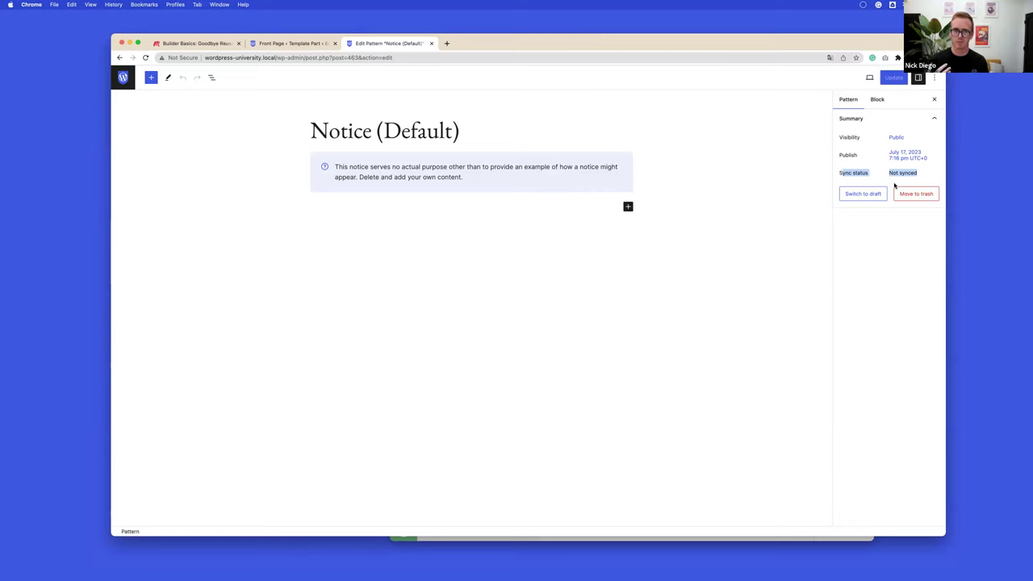
{"action": "left_click", "coordinate": [901, 173]}
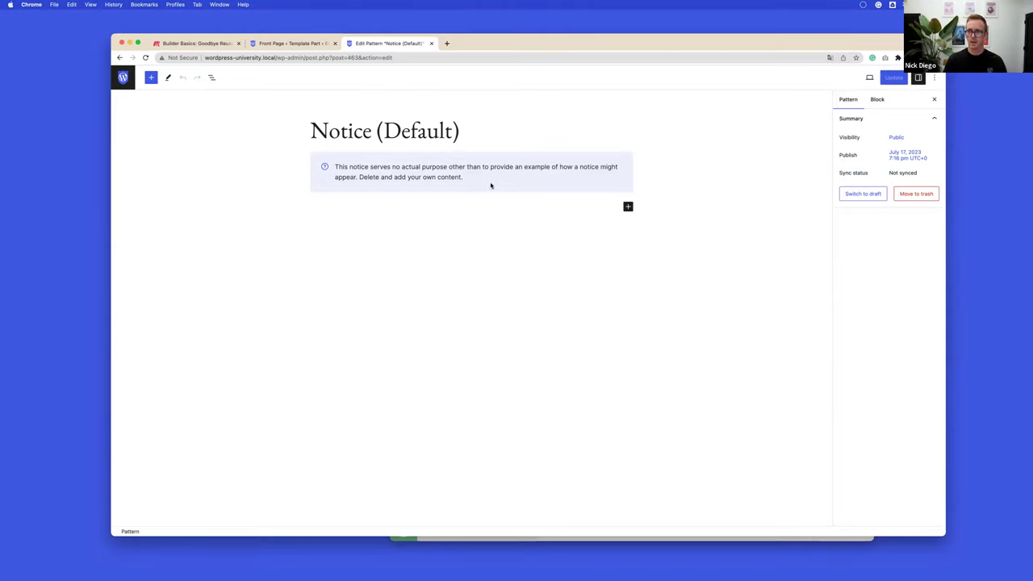
- Select the Row block that wraps the notice and view its block options
{"action": "left_click", "coordinate": [468, 159]}
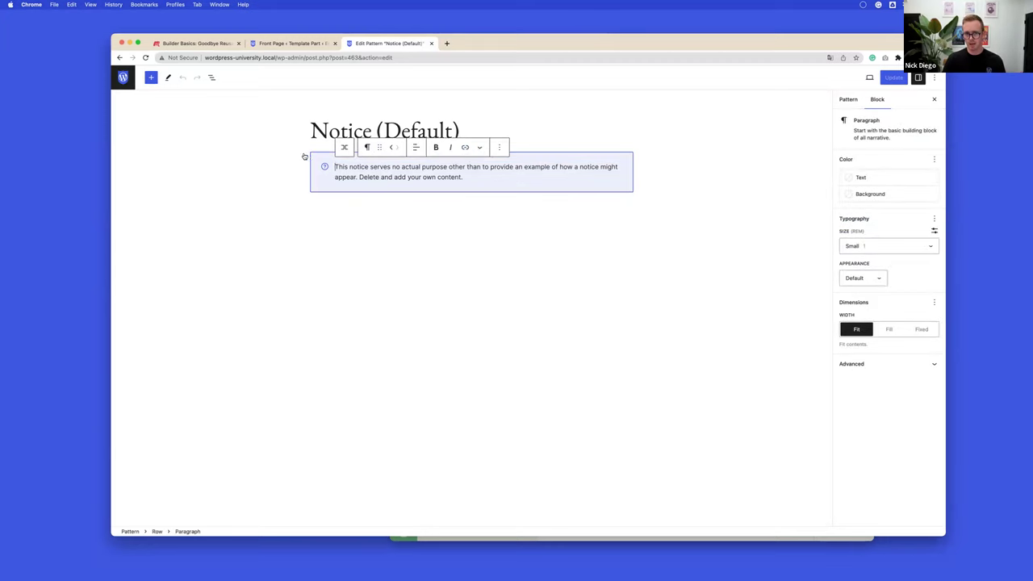
{"action": "left_click", "coordinate": [315, 159]}
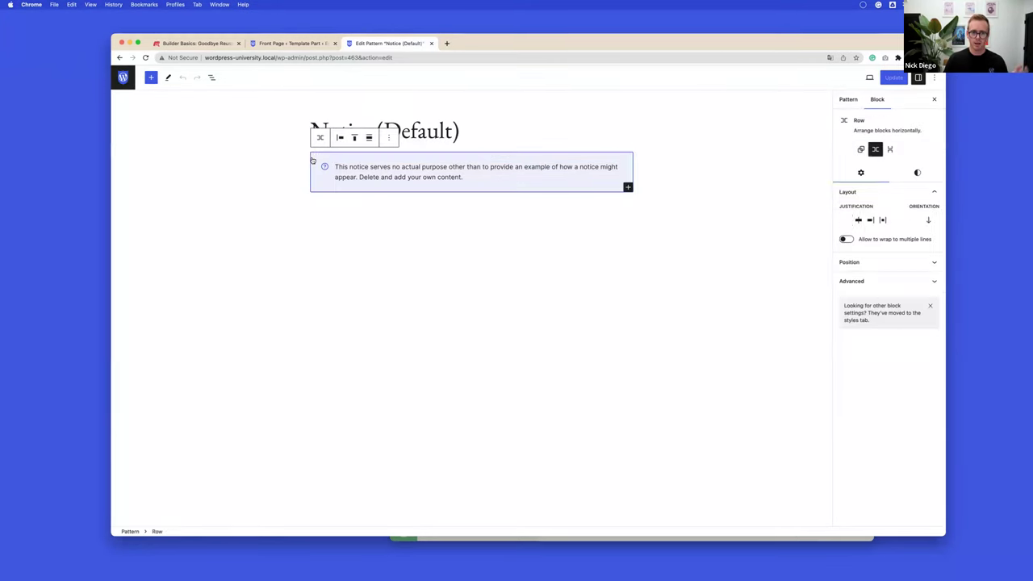
{"action": "left_click", "coordinate": [388, 138]}
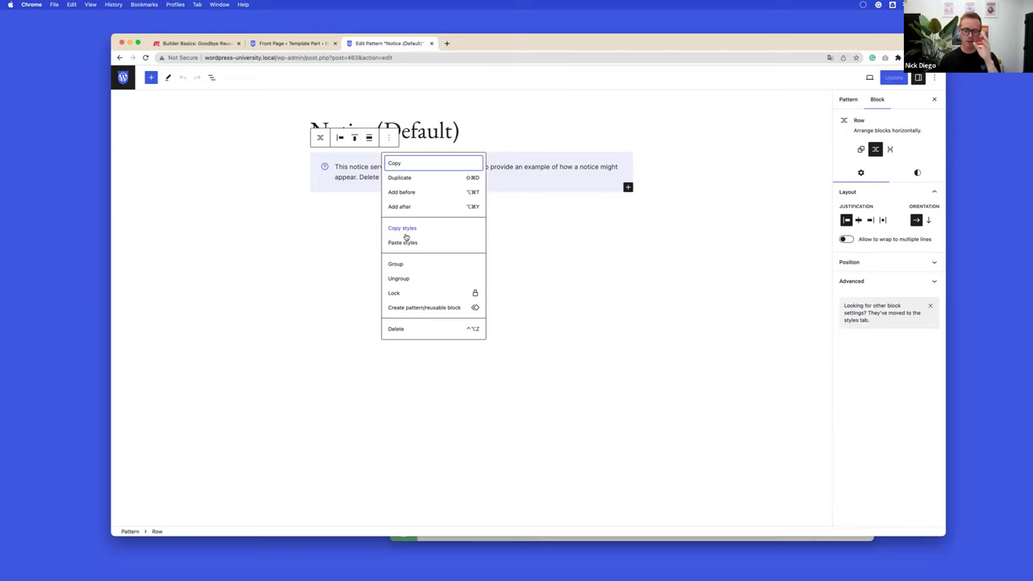
{"action": "left_click", "coordinate": [558, 238]}
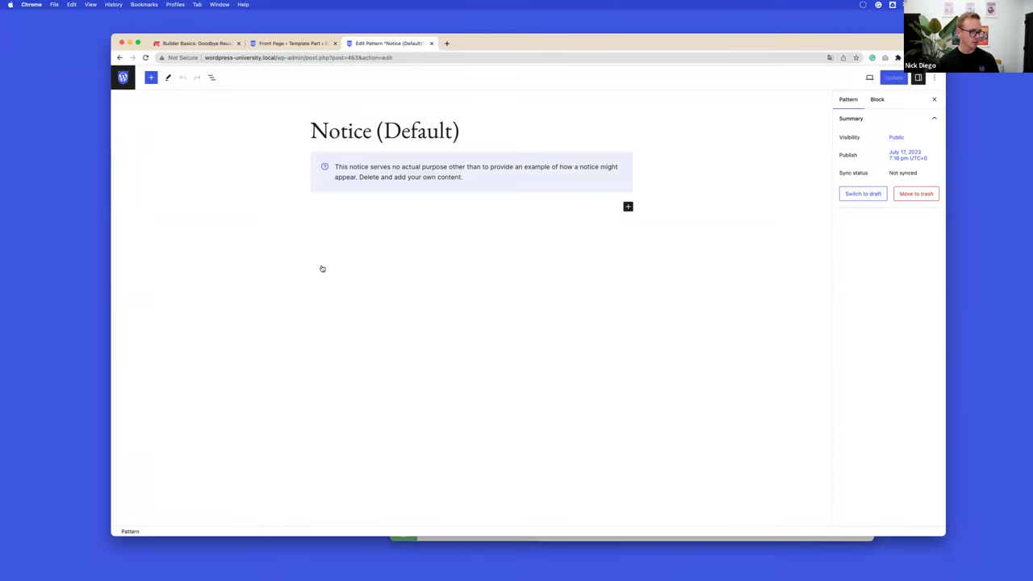
- Leave the pattern editor and view the site's list of installed plugins
{"action": "left_click", "coordinate": [122, 77]}
{"action": "mouse_move", "coordinate": [155, 174]}
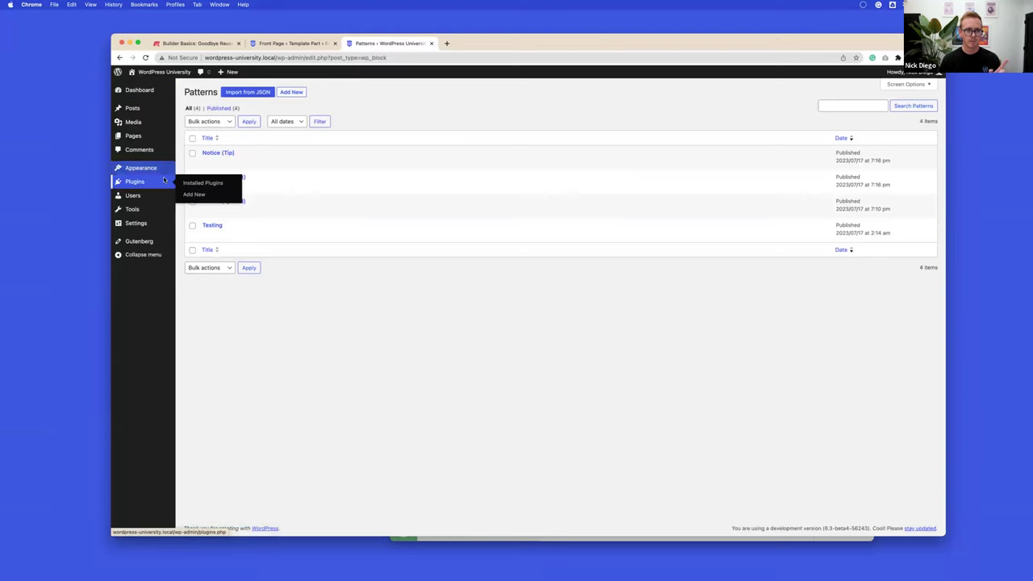
{"action": "left_click", "coordinate": [188, 183]}
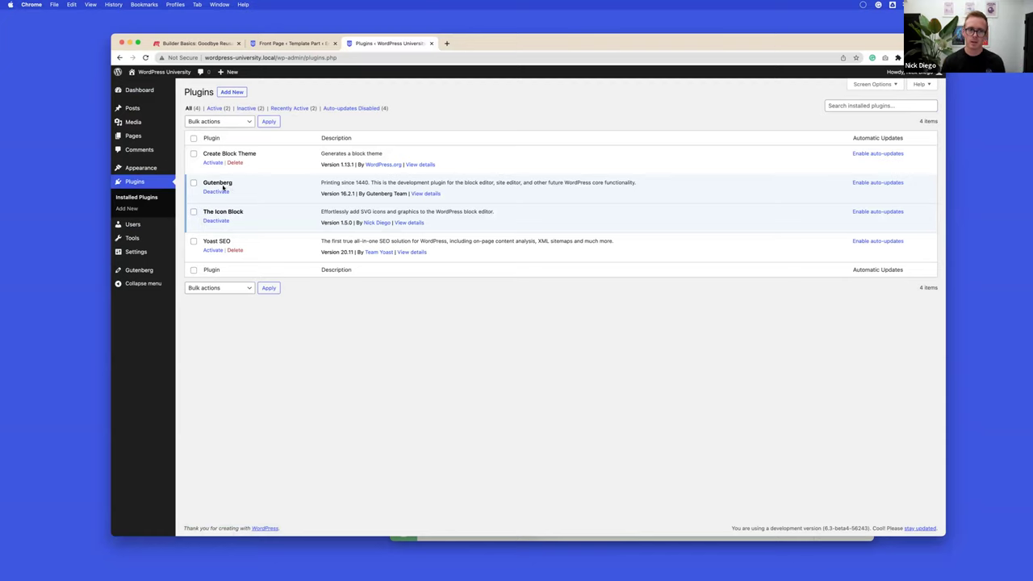
- Open the site editor in the plugins tab and leave the other tab's Patterns section for the admin dashboard
{"action": "mouse_move", "coordinate": [161, 170]}
{"action": "left_click", "coordinate": [192, 181]}
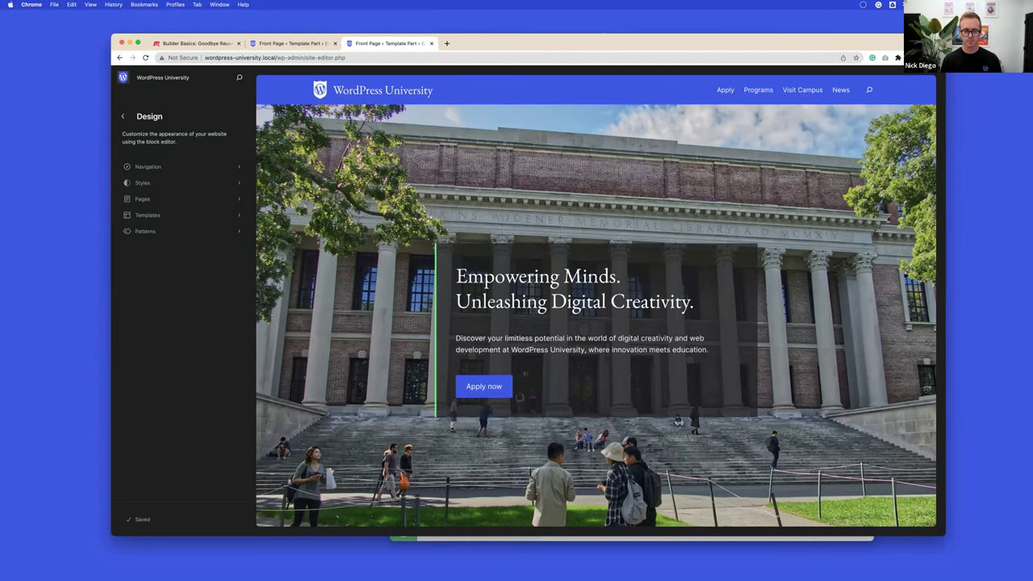
{"action": "left_click", "coordinate": [296, 46]}
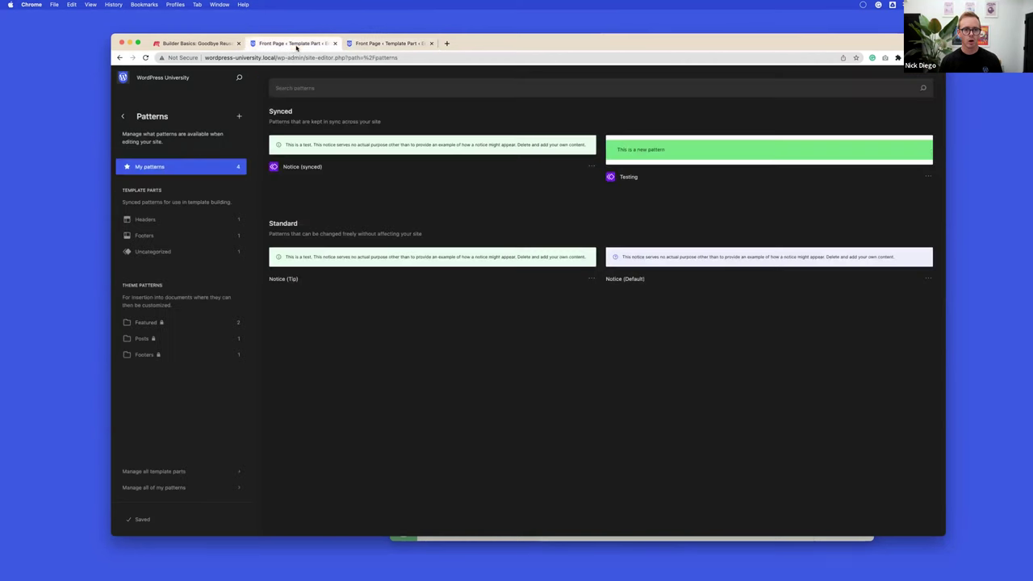
{"action": "left_click", "coordinate": [124, 116]}
{"action": "left_click", "coordinate": [125, 117]}
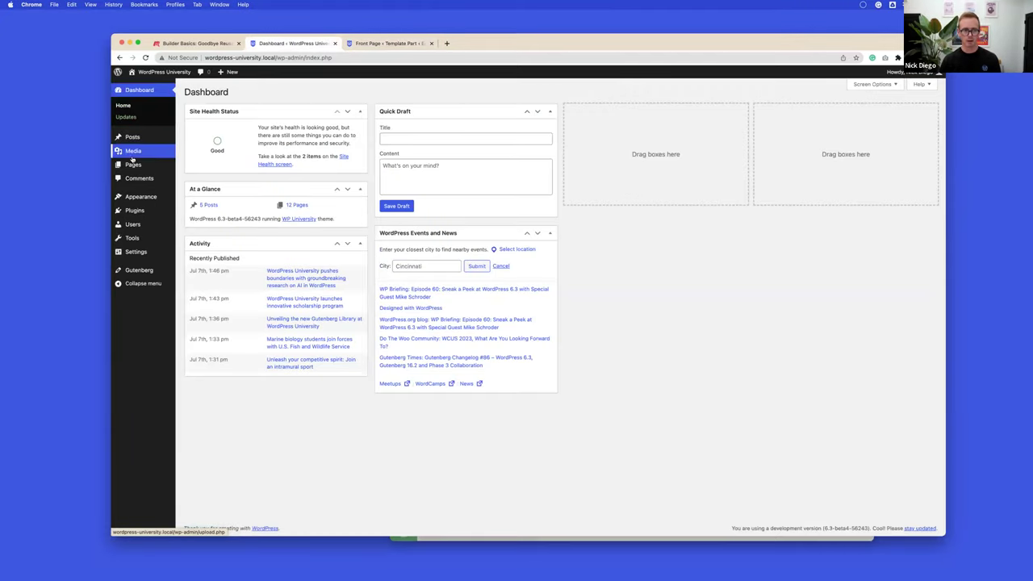
- Open the Query Loops page for editing from the site's list of pages
{"action": "mouse_move", "coordinate": [135, 167]}
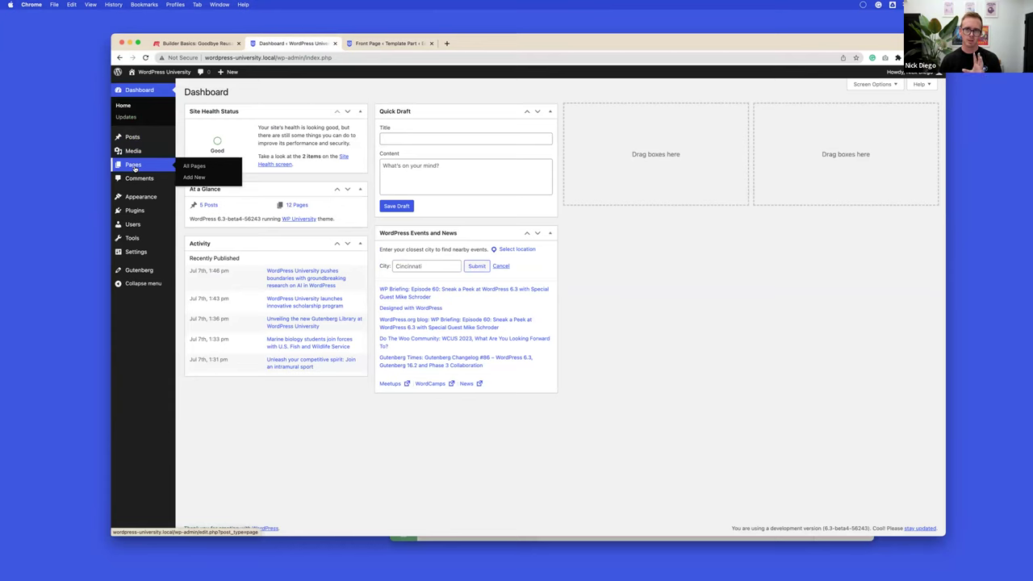
{"action": "left_click", "coordinate": [133, 165]}
{"action": "mouse_move", "coordinate": [260, 185]}
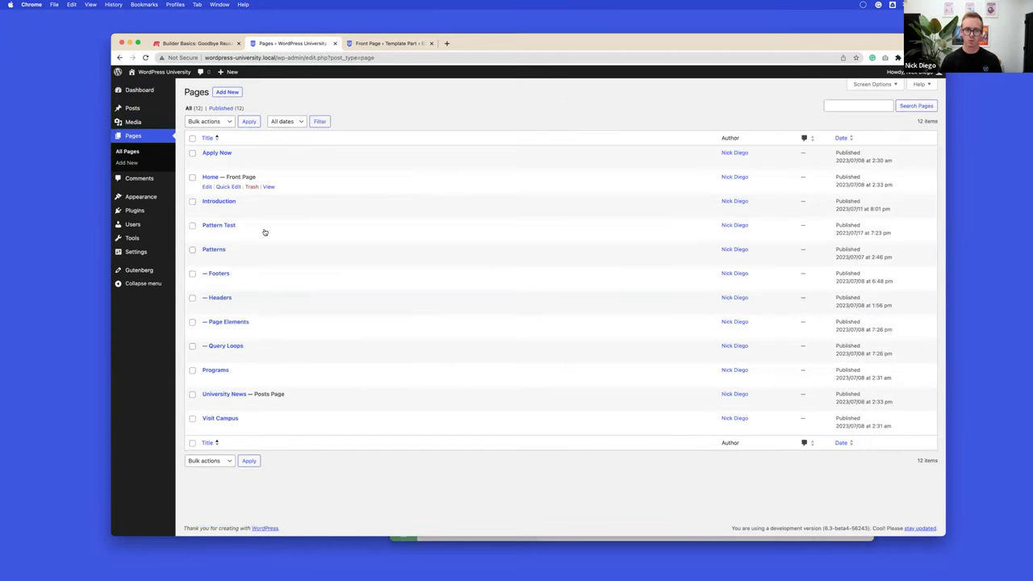
{"action": "left_click", "coordinate": [207, 356]}
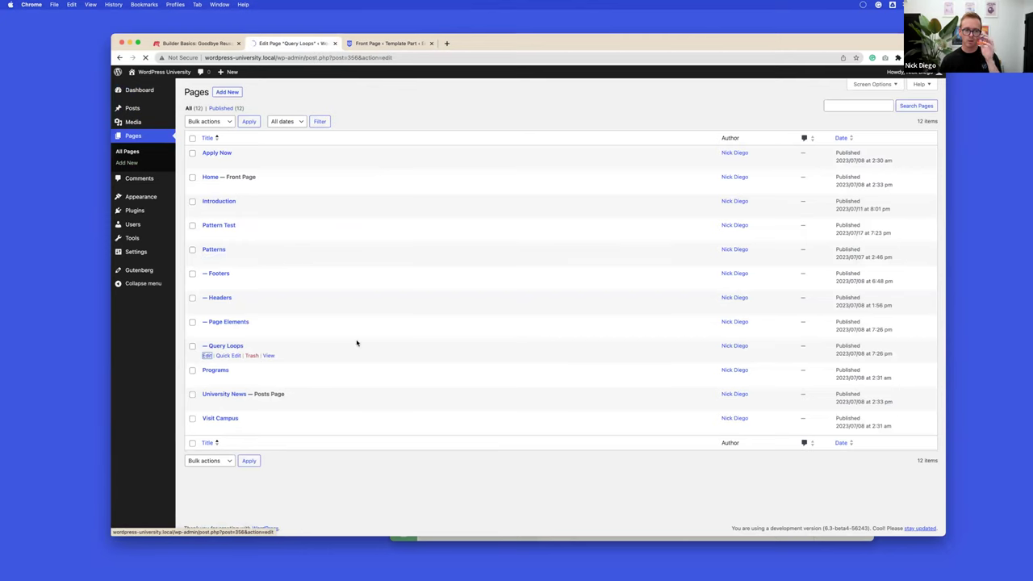
{"action": "scroll", "coordinate": [477, 339], "scroll_direction": "down", "scroll_amount": 3}
{"action": "scroll", "coordinate": [477, 339], "scroll_direction": "down", "scroll_amount": 20}
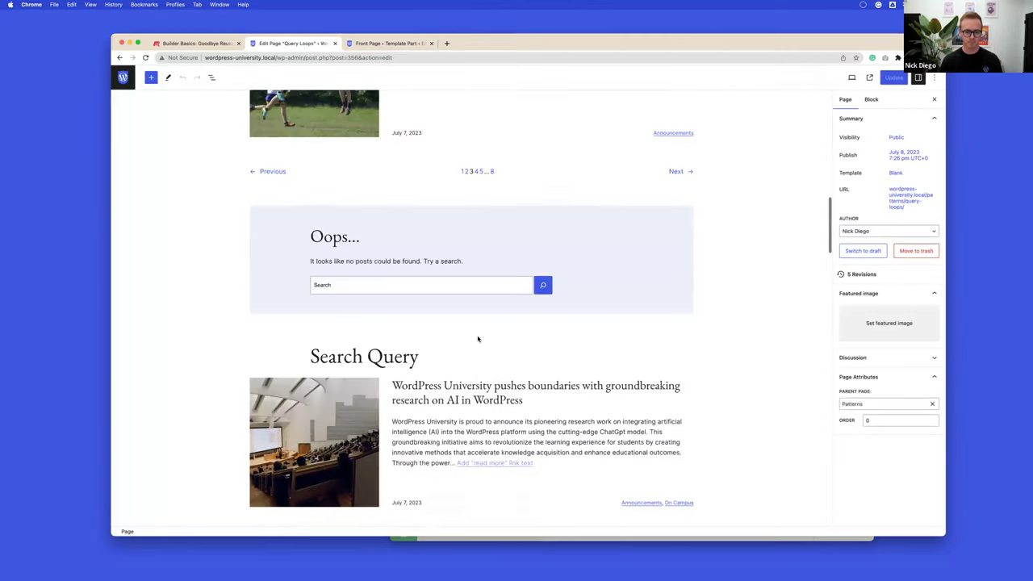
{"action": "scroll", "coordinate": [478, 339], "scroll_direction": "up", "scroll_amount": 1}
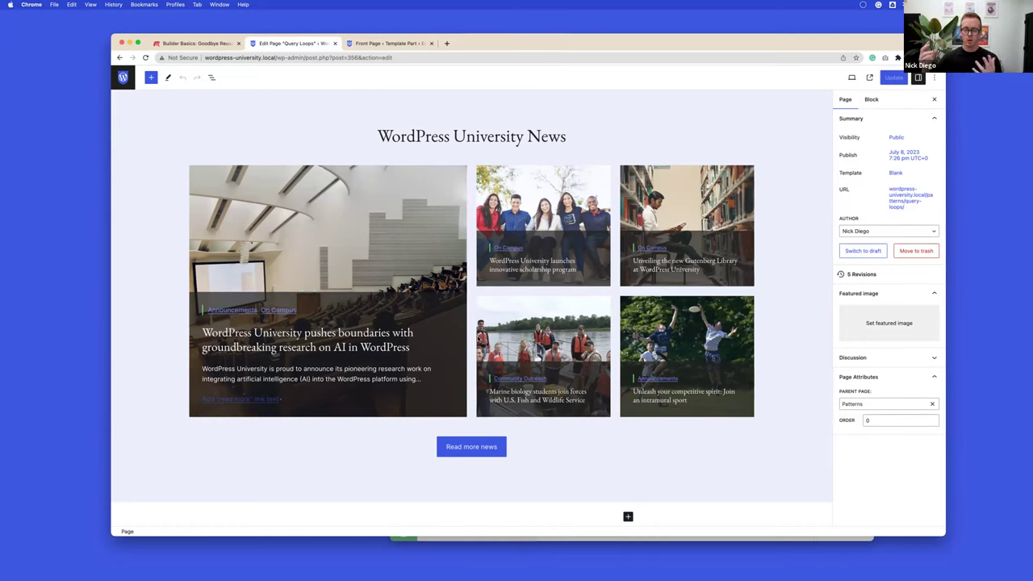
- Select the Columns block that holds the WordPress University News grid and view its alignment options
{"action": "left_click", "coordinate": [199, 168]}
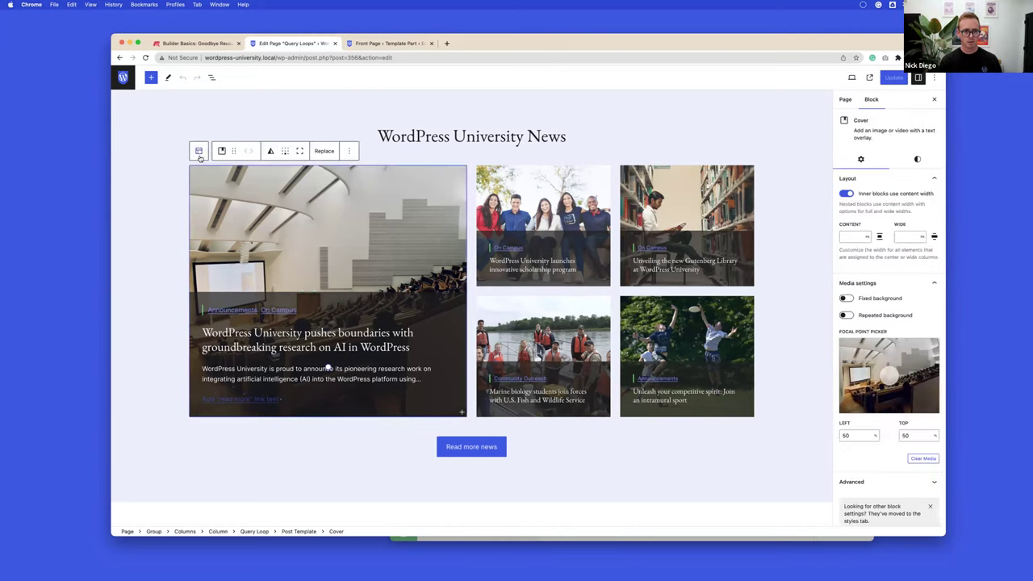
{"action": "left_click", "coordinate": [199, 154]}
{"action": "left_click", "coordinate": [212, 78]}
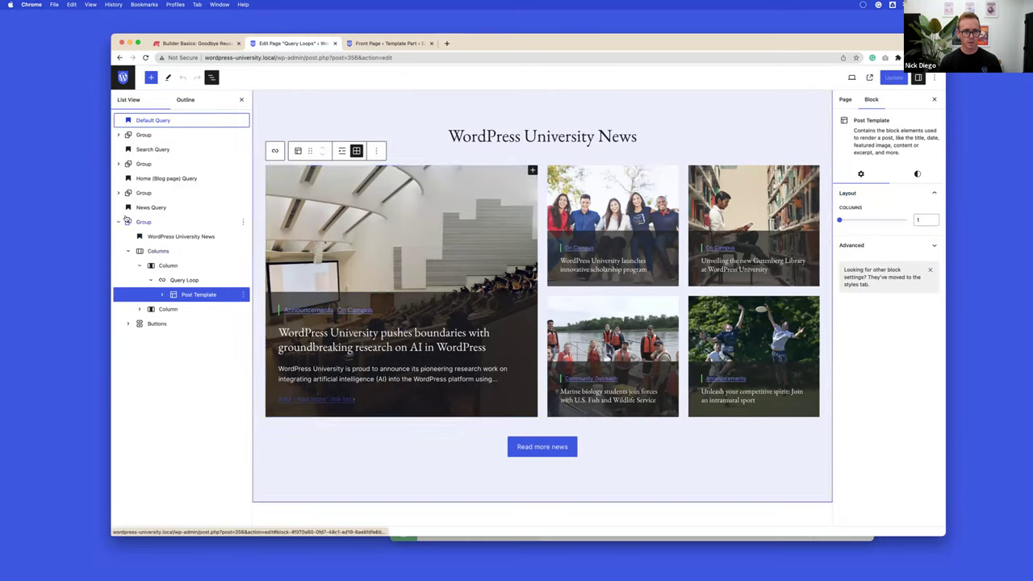
{"action": "left_click", "coordinate": [160, 253]}
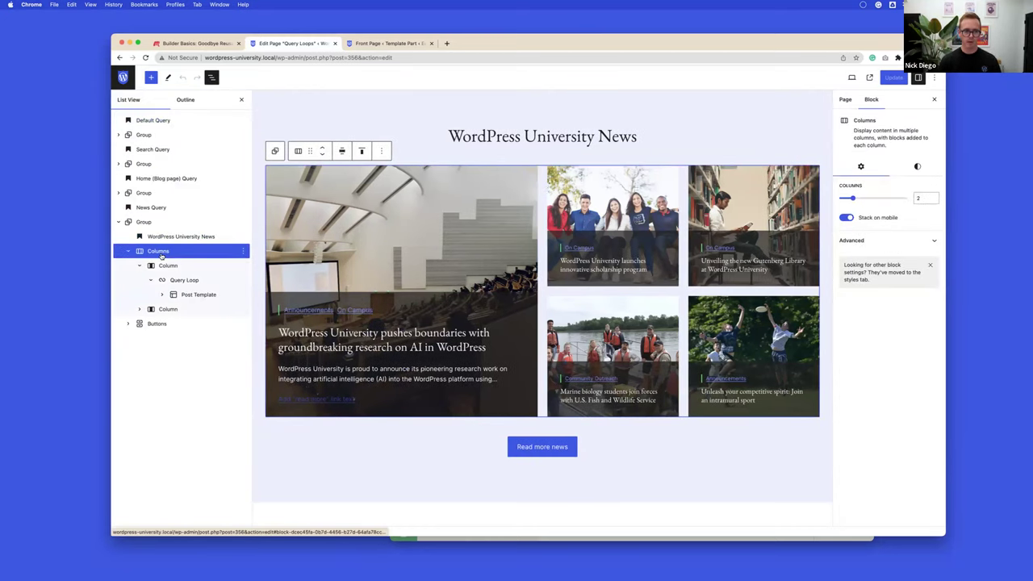
{"action": "left_click", "coordinate": [139, 309]}
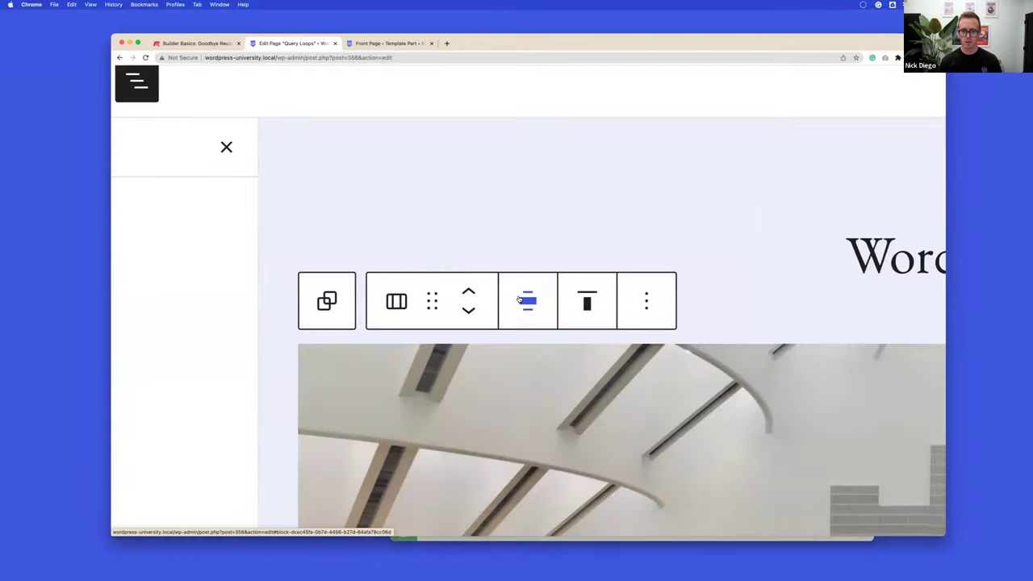
{"action": "left_click", "coordinate": [344, 151]}
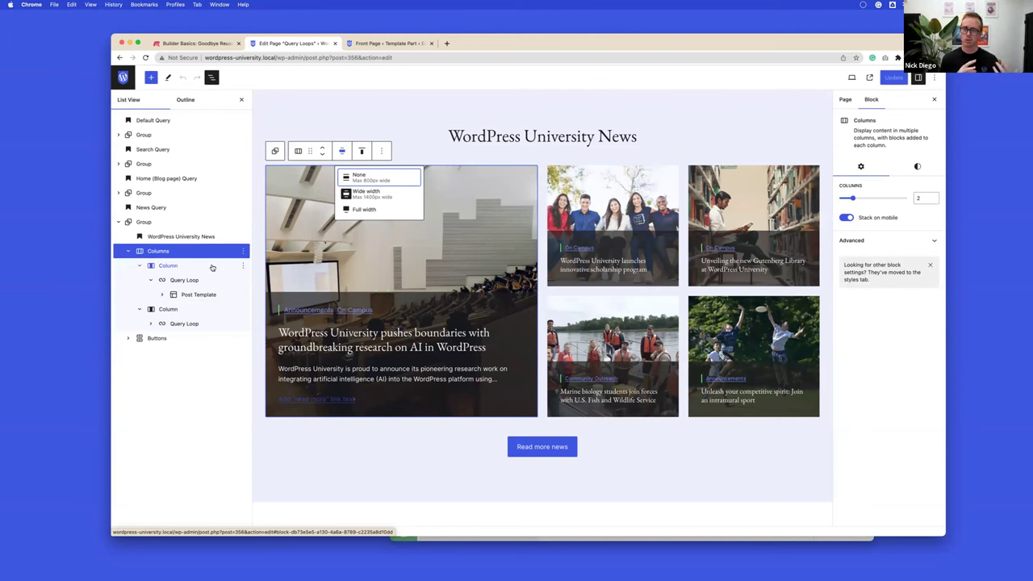
- Create an unsynced pattern named "University News (Unsynced)" from the news section's Columns block, copying the name before creating it
{"action": "left_click", "coordinate": [167, 266]}
{"action": "left_click", "coordinate": [158, 252]}
{"action": "left_click", "coordinate": [382, 151]}
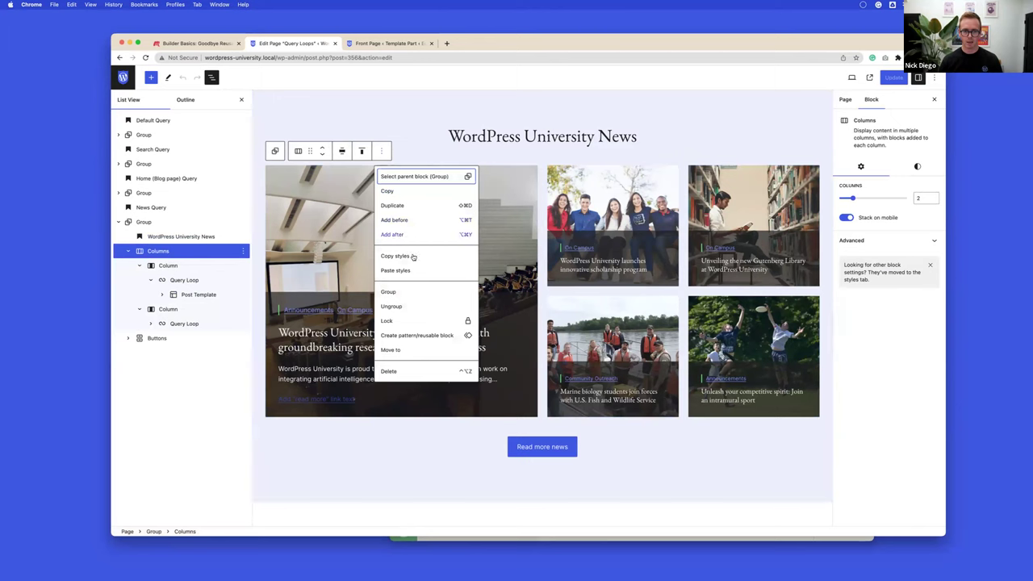
{"action": "left_click", "coordinate": [419, 336]}
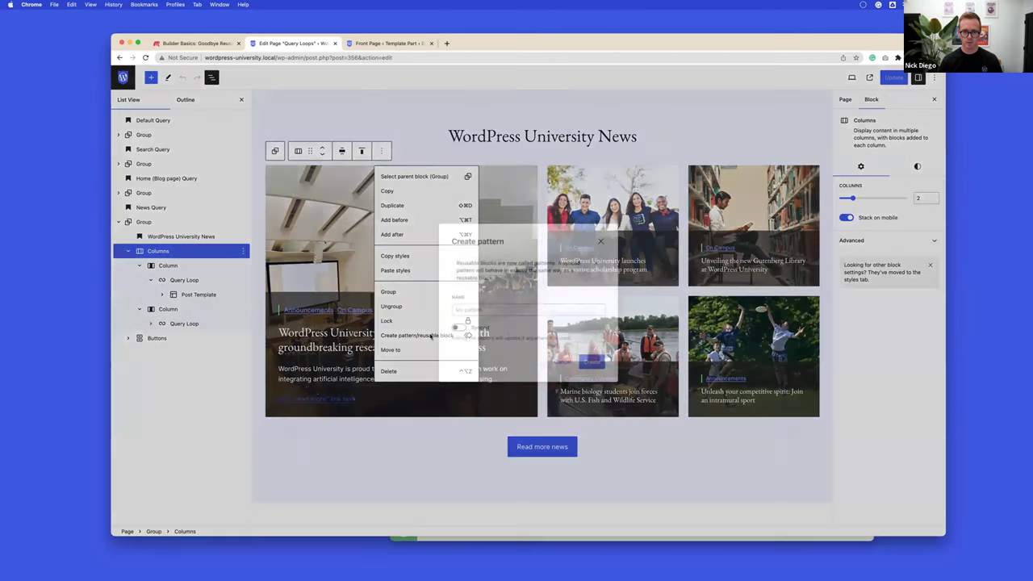
{"action": "left_click", "coordinate": [474, 307]}
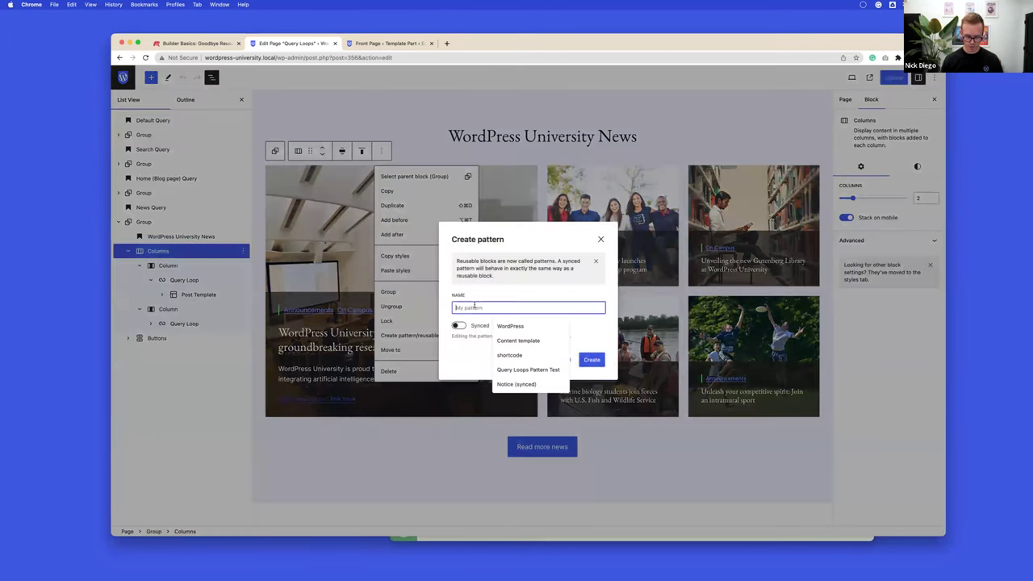
{"action": "type", "text": "University News"}
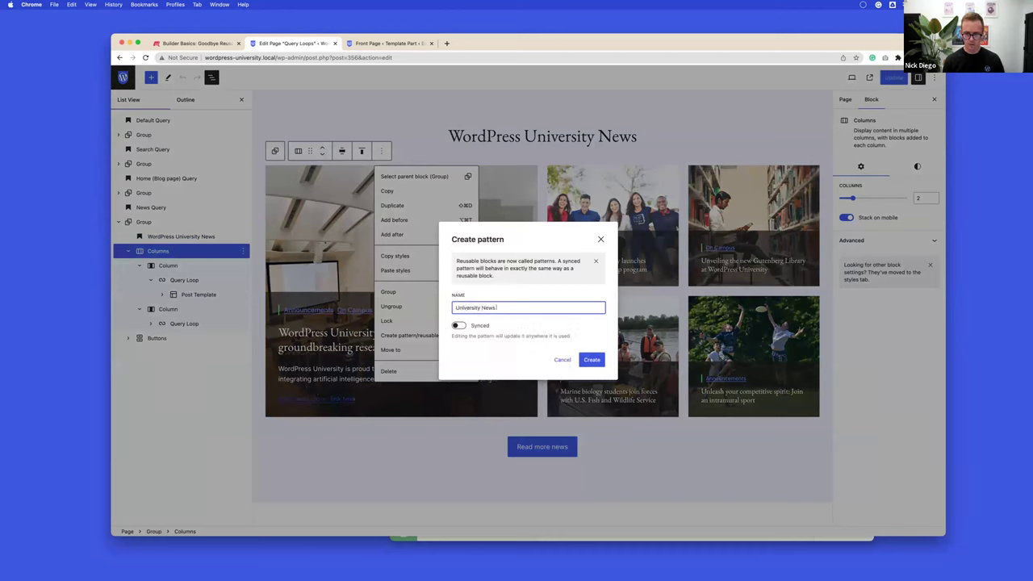
{"action": "type", "text": " (Unsynced)"}
{"action": "left_click_drag", "start_coordinate": [507, 308], "coordinate": [496, 308]}
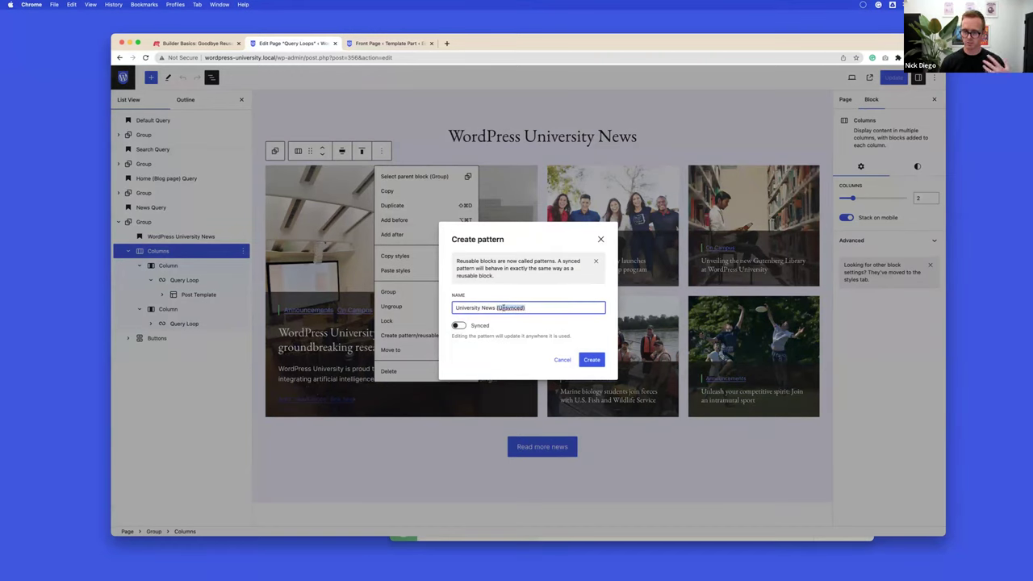
{"action": "key", "text": "super+a"}
{"action": "key", "text": "super+c"}
{"action": "left_click", "coordinate": [594, 360]}
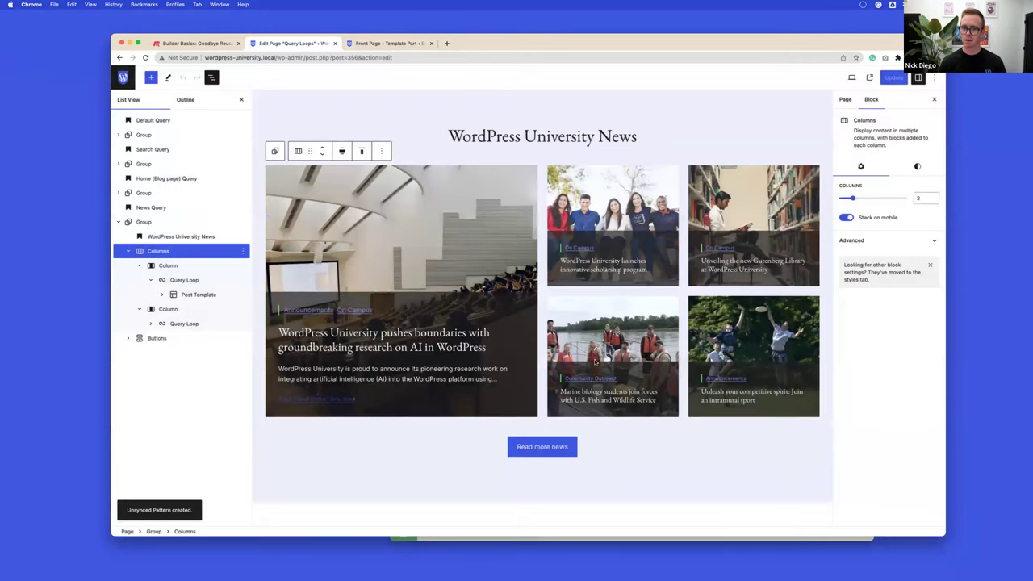
- Add an empty paragraph block at the end of the page, below the news group
{"action": "scroll", "coordinate": [597, 364], "scroll_direction": "down", "scroll_amount": 4}
{"action": "left_click", "coordinate": [602, 362]}
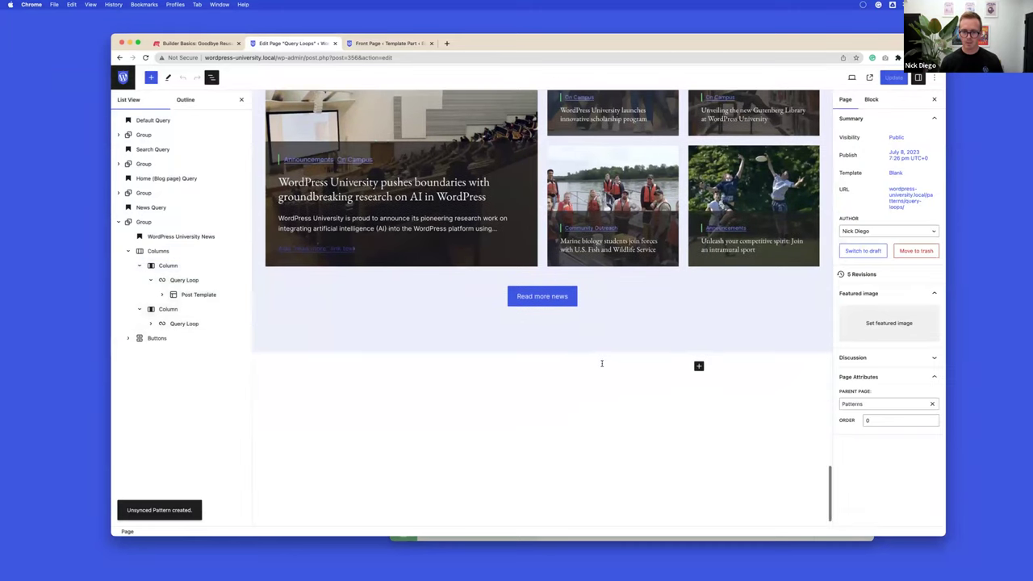
{"action": "left_click", "coordinate": [699, 366]}
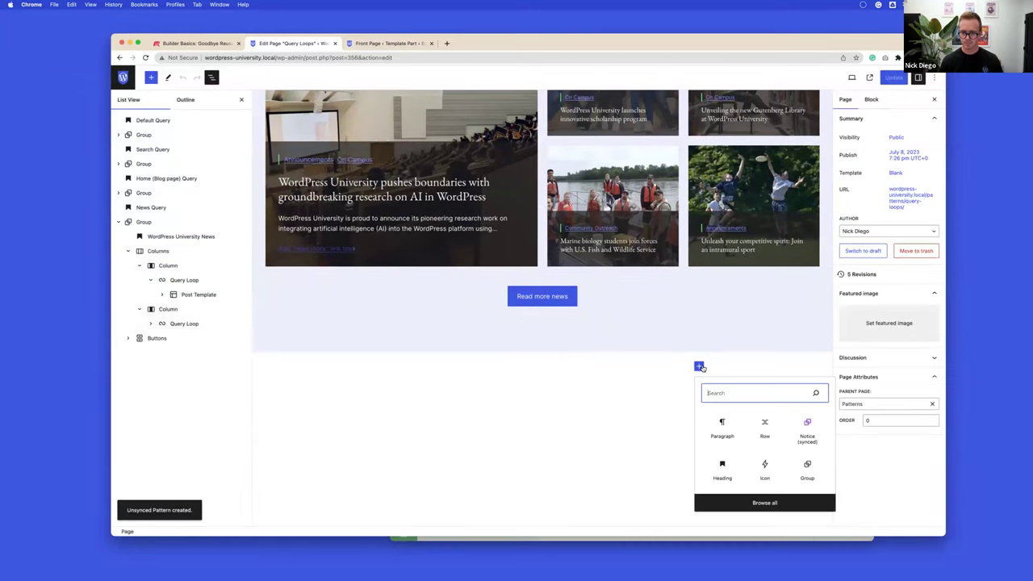
{"action": "left_click", "coordinate": [725, 423]}
{"action": "type", "text": "/"}
{"action": "key", "text": "BackSpace"}
{"action": "type", "text": "/"}
{"action": "key", "text": "BackSpace"}
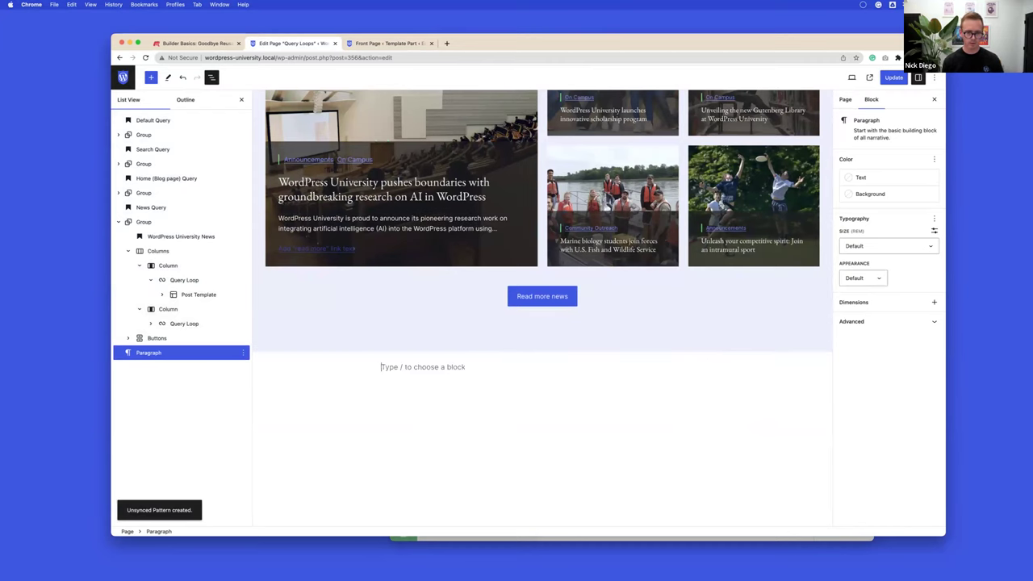
- Insert the "University News (Unsynced)" pattern from My patterns at the empty paragraph
{"action": "left_click", "coordinate": [147, 78]}
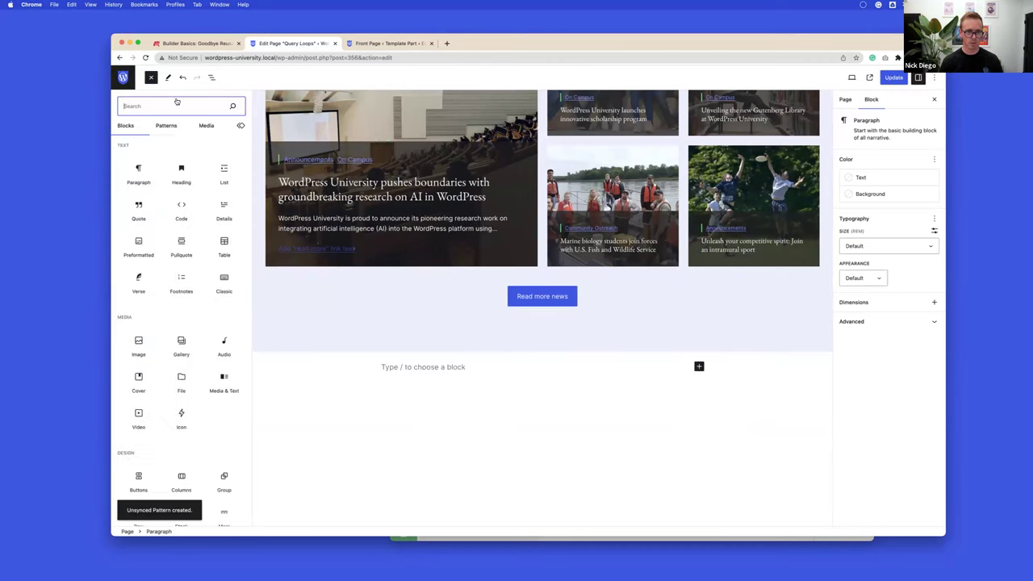
{"action": "left_click", "coordinate": [165, 126]}
{"action": "left_click", "coordinate": [154, 156]}
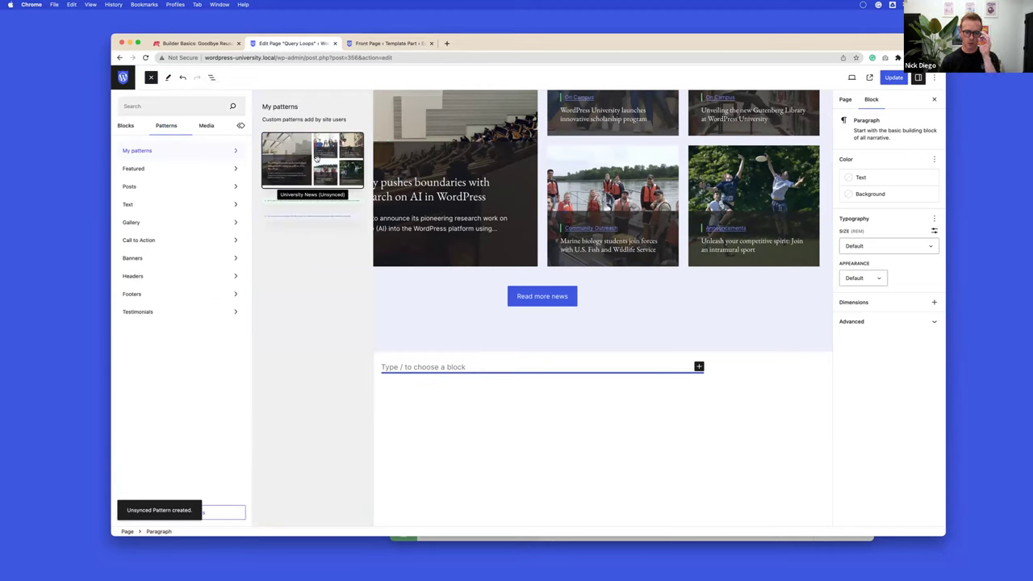
{"action": "left_click", "coordinate": [316, 159]}
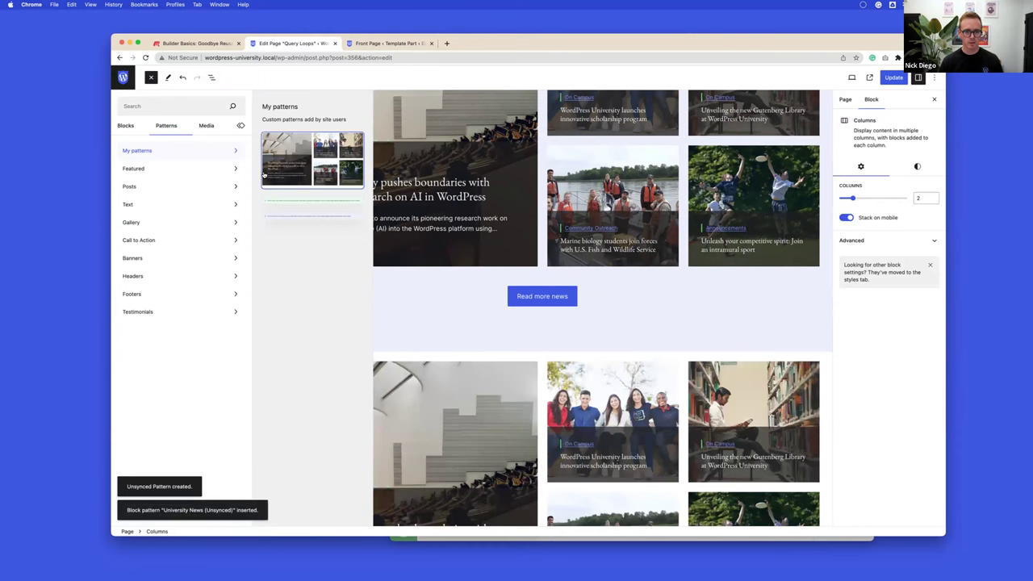
{"action": "left_click", "coordinate": [151, 77]}
{"action": "scroll", "coordinate": [267, 382], "scroll_direction": "down", "scroll_amount": 3}
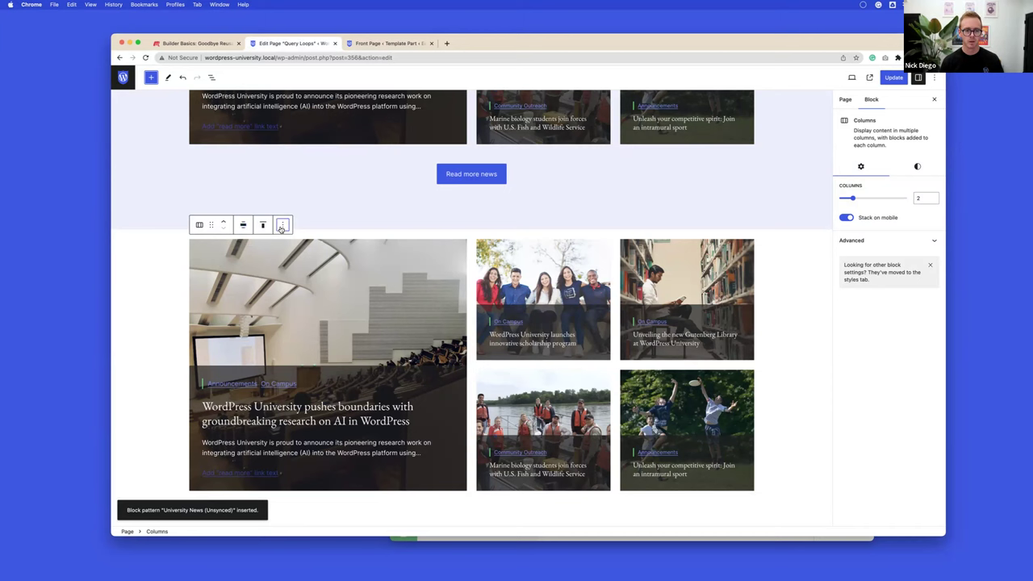
- Delete the Columns block inserted from the unsynced pattern at the end of the page
{"action": "left_click", "coordinate": [282, 225]}
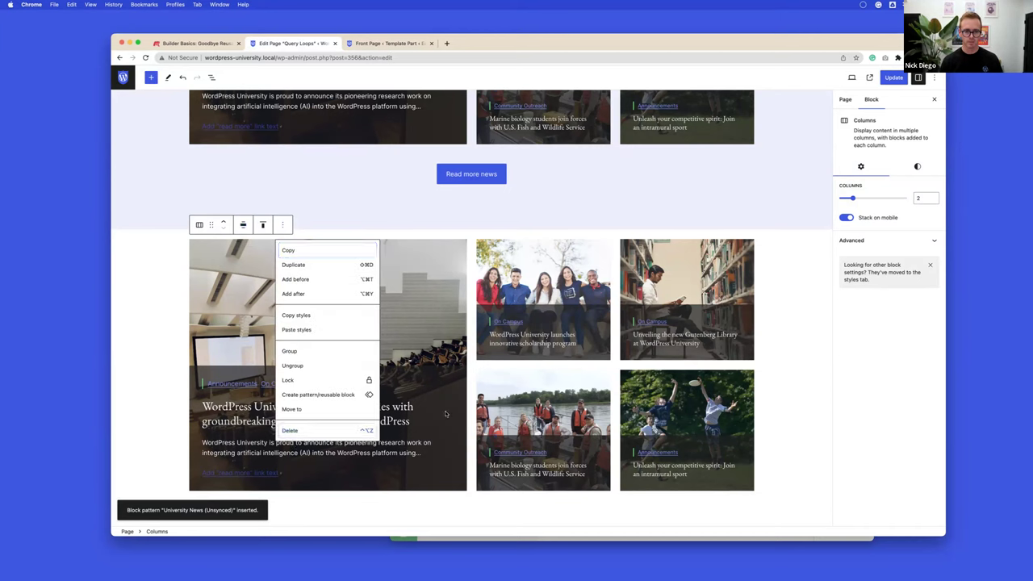
{"action": "left_click", "coordinate": [322, 432]}
- Create a synced pattern named "University News (Synced)" from the Columns block inside the WordPress University News group
{"action": "left_click", "coordinate": [213, 78]}
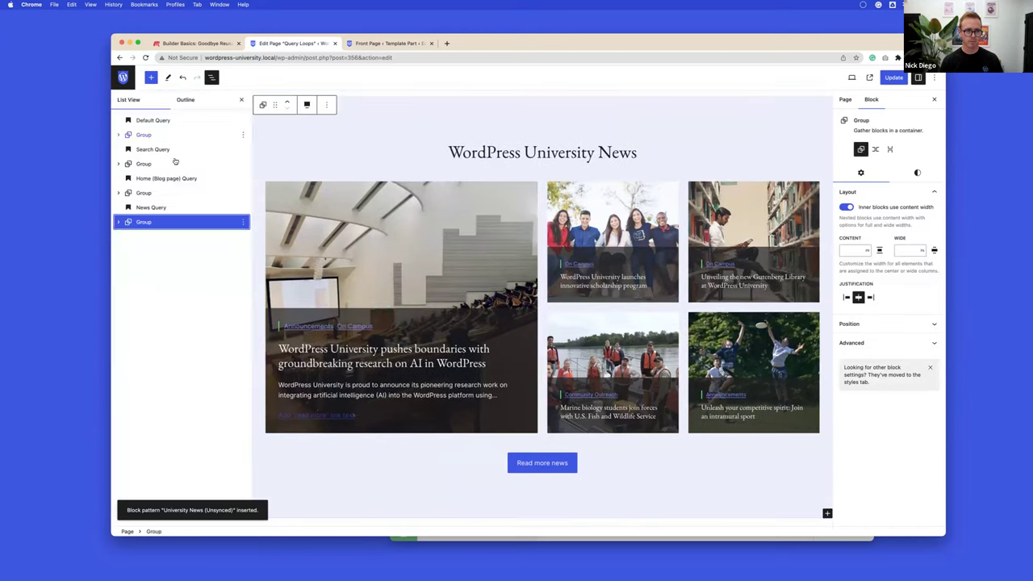
{"action": "left_click", "coordinate": [119, 221]}
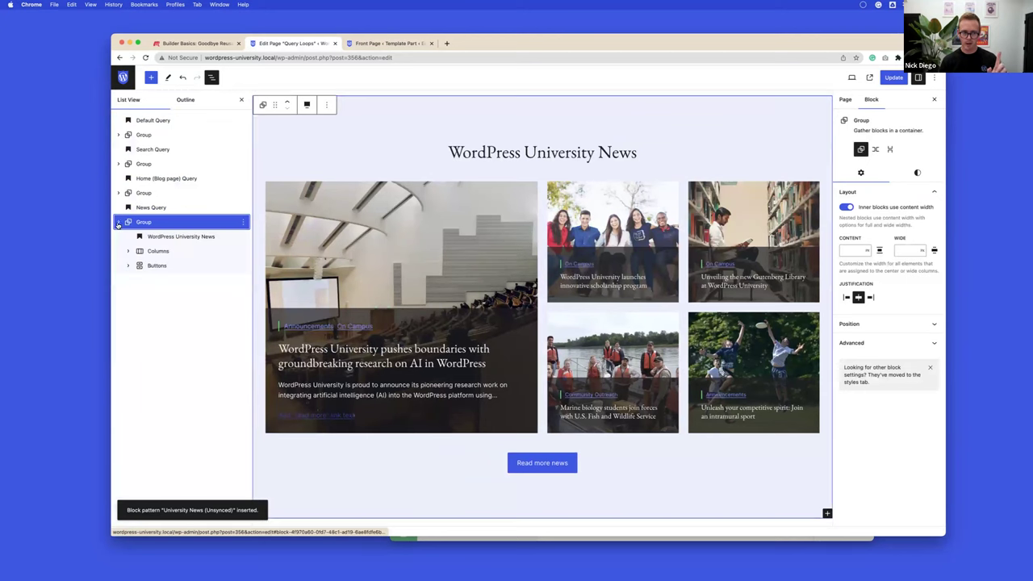
{"action": "left_click", "coordinate": [148, 253]}
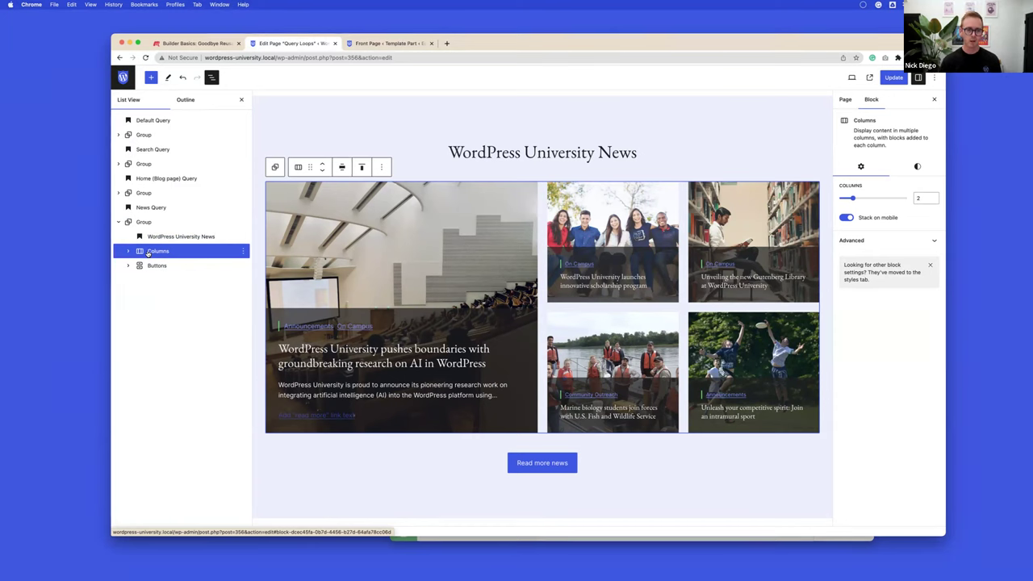
{"action": "left_click", "coordinate": [381, 167]}
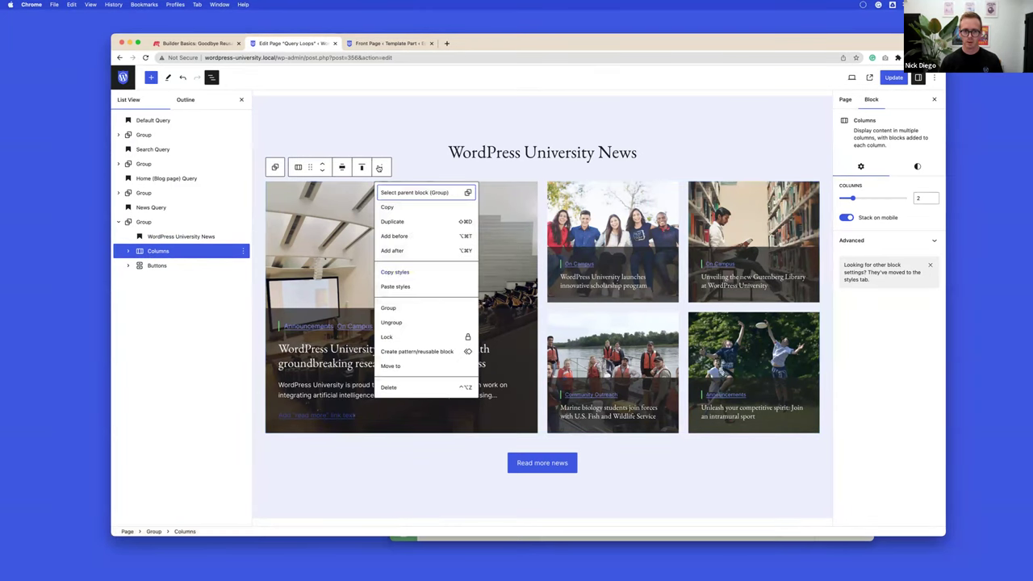
{"action": "left_click", "coordinate": [420, 352]}
{"action": "type", "text": "n"}
{"action": "key", "text": "BackSpace"}
{"action": "type", "text": "Unniversity News (Unsynced)"}
{"action": "left_click_drag", "start_coordinate": [507, 309], "coordinate": [498, 308]}
{"action": "type", "text": "S"}
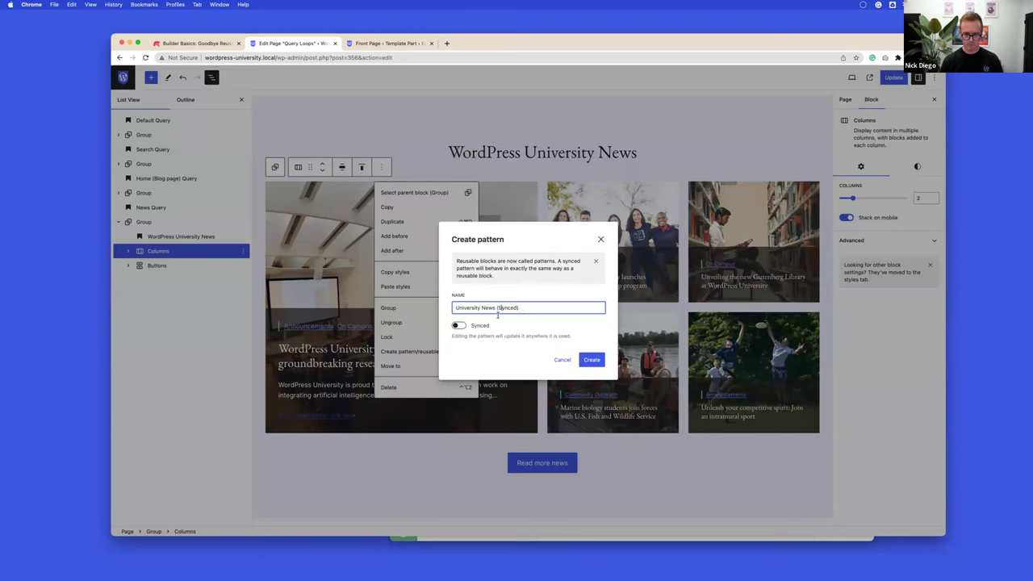
{"action": "left_click", "coordinate": [474, 326]}
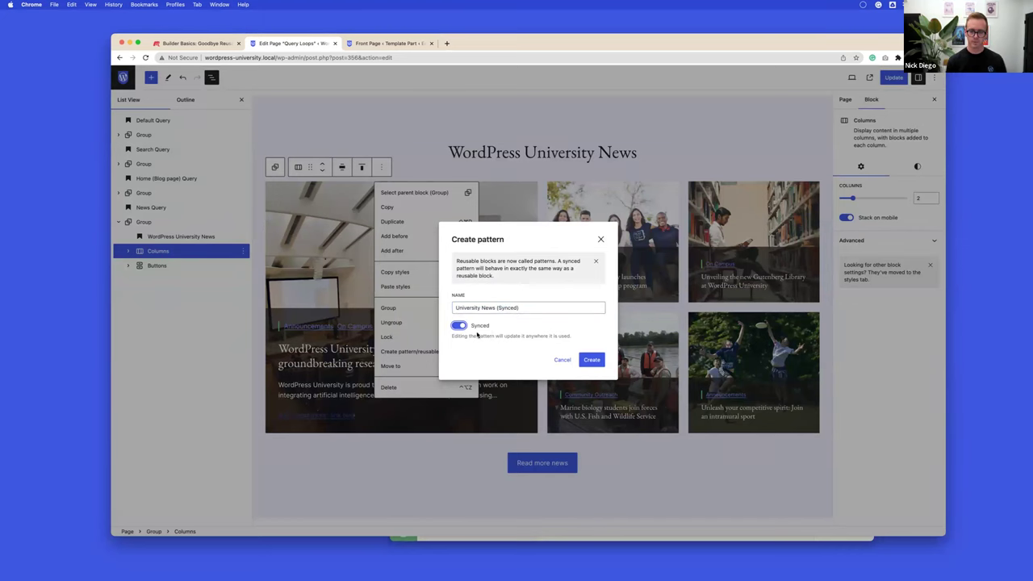
{"action": "left_click", "coordinate": [591, 360]}
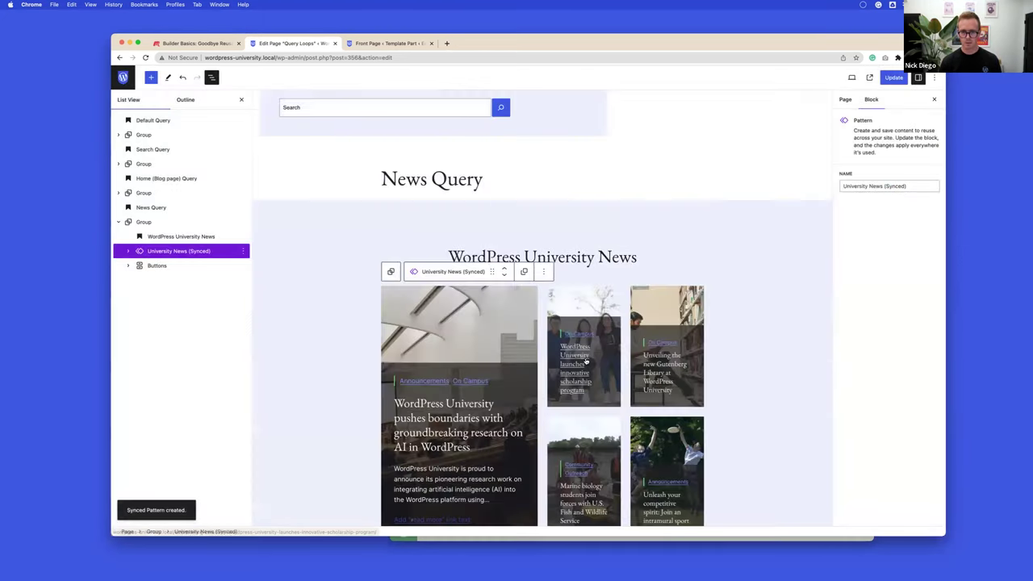
- Look over the synced news pattern in the page and switch to the tab with the site editor
{"action": "scroll", "coordinate": [586, 364], "scroll_direction": "down", "scroll_amount": 3}
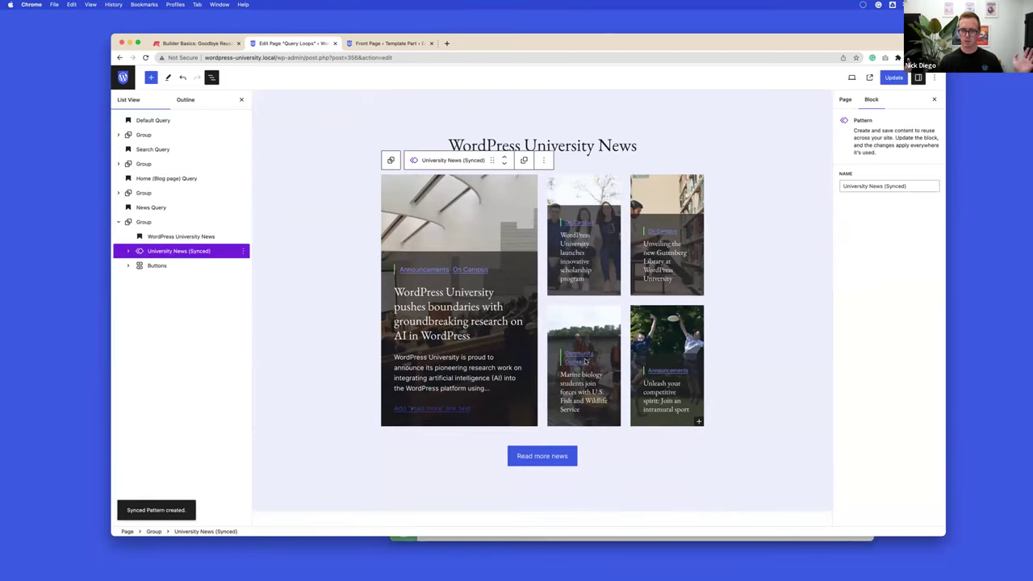
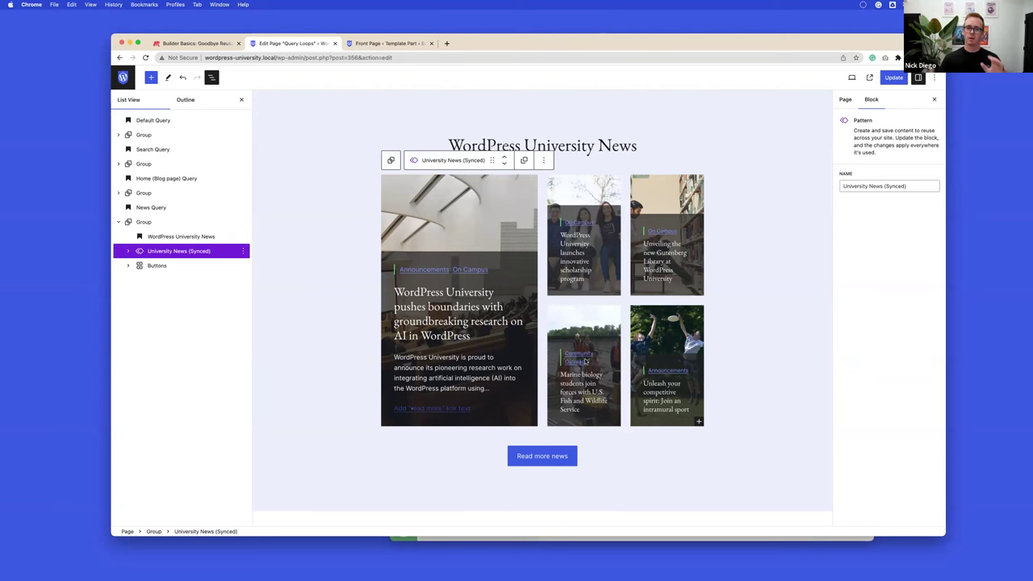
{"action": "scroll", "coordinate": [493, 296], "scroll_direction": "up", "scroll_amount": 15}
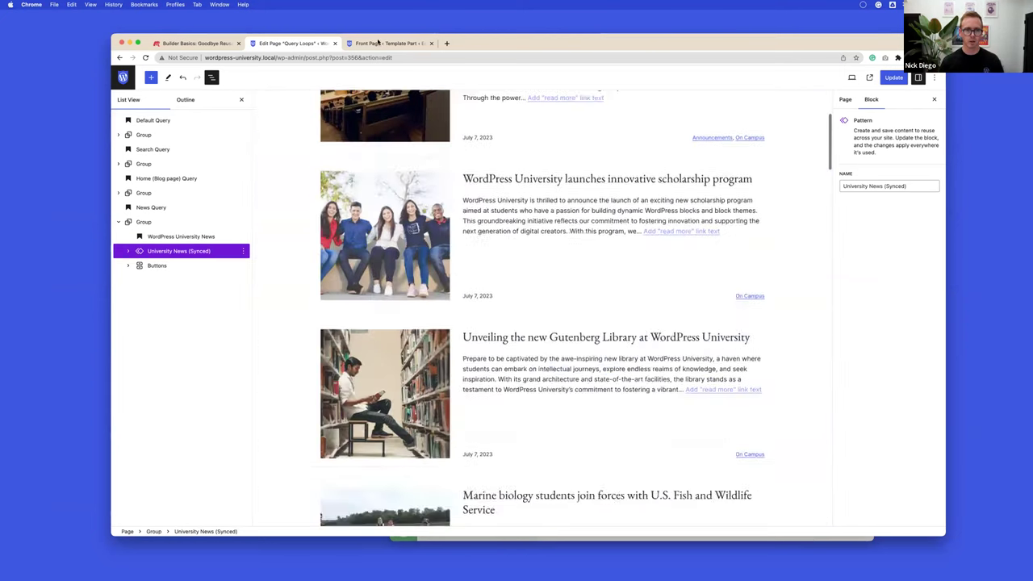
{"action": "left_click", "coordinate": [378, 42]}
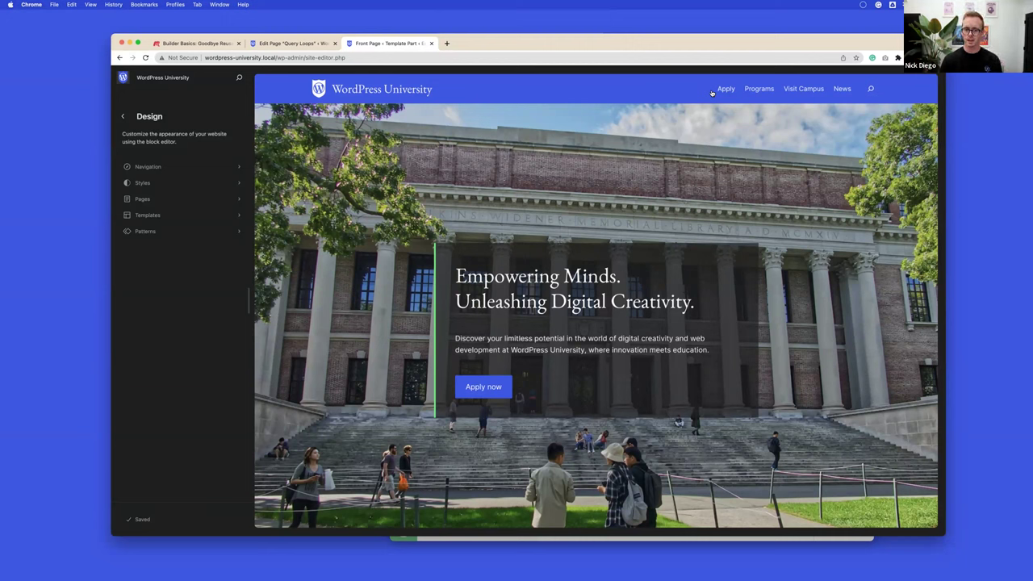
- Look over the front page preview, and return to the WordPress University News section of the Query Loops page
{"action": "scroll", "coordinate": [570, 177], "scroll_direction": "down", "scroll_amount": 2}
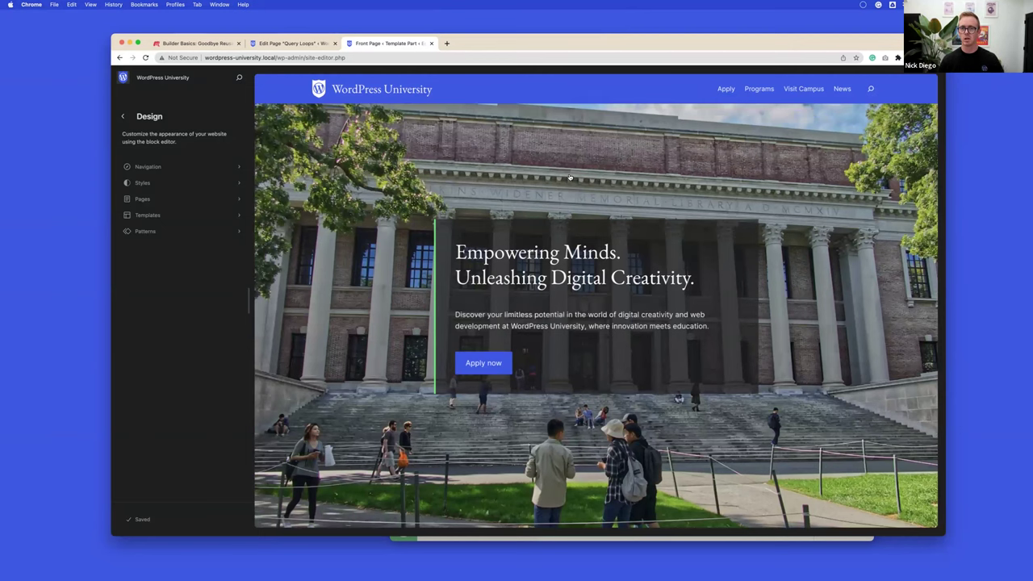
{"action": "scroll", "coordinate": [570, 177], "scroll_direction": "down", "scroll_amount": 10}
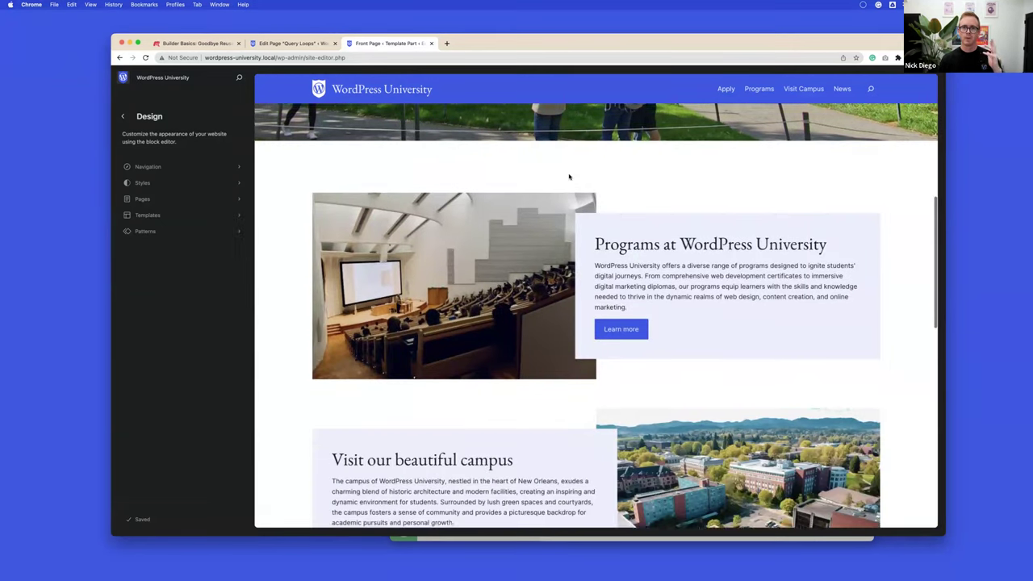
{"action": "scroll", "coordinate": [569, 177], "scroll_direction": "up", "scroll_amount": 10}
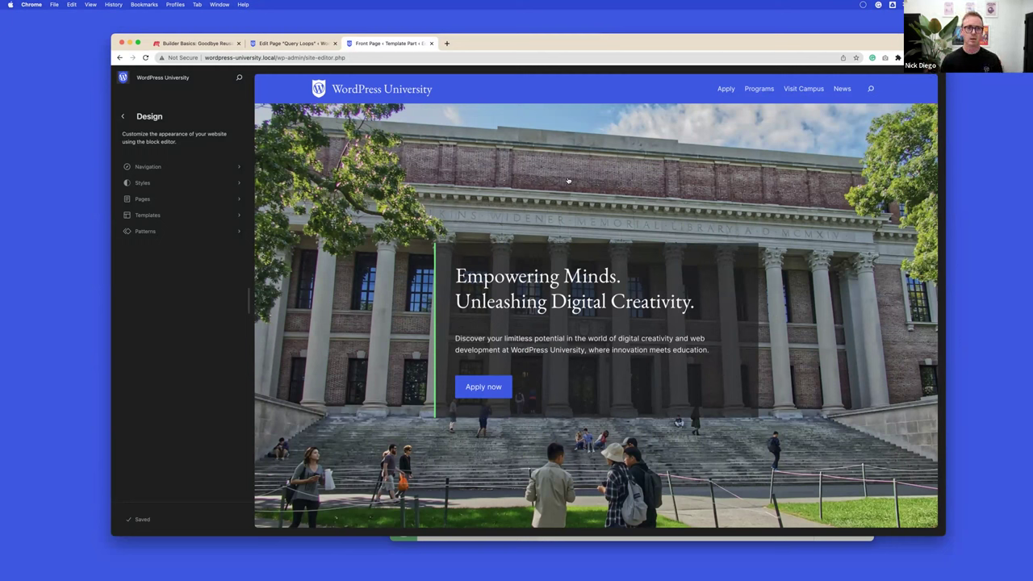
{"action": "left_click", "coordinate": [294, 43]}
{"action": "scroll", "coordinate": [485, 113], "scroll_direction": "down", "scroll_amount": 5}
{"action": "scroll", "coordinate": [484, 113], "scroll_direction": "down", "scroll_amount": 15}
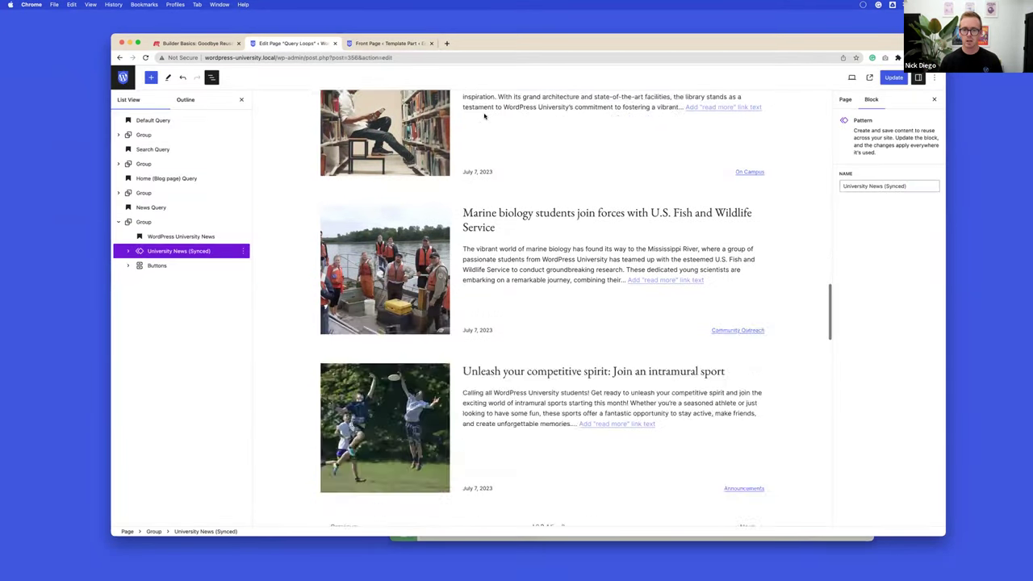
{"action": "scroll", "coordinate": [484, 115], "scroll_direction": "down", "scroll_amount": 4}
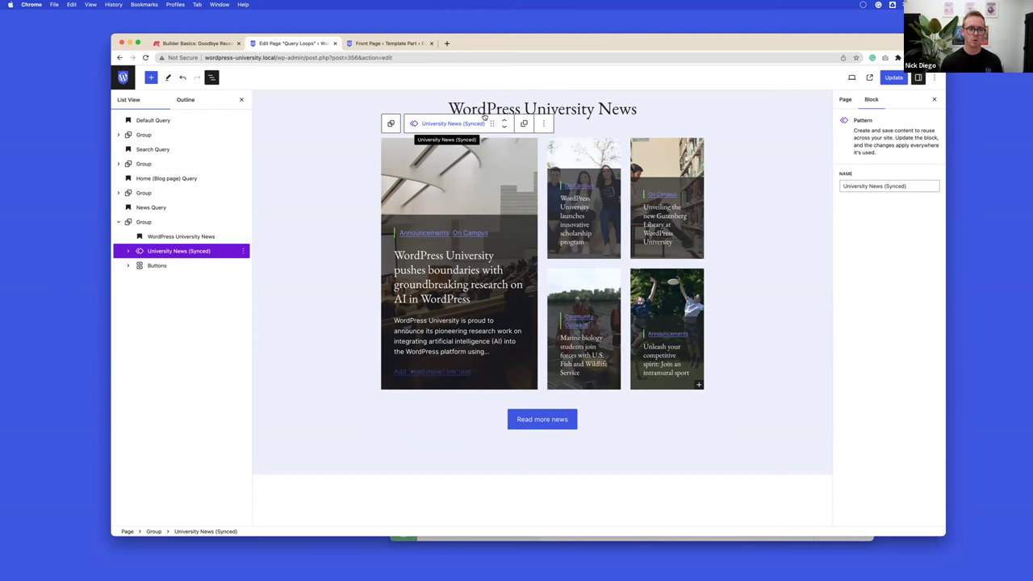
- Try a 400 px content width on the Group holding the WordPress University News section, and reset its layout width
{"action": "left_click", "coordinate": [143, 223]}
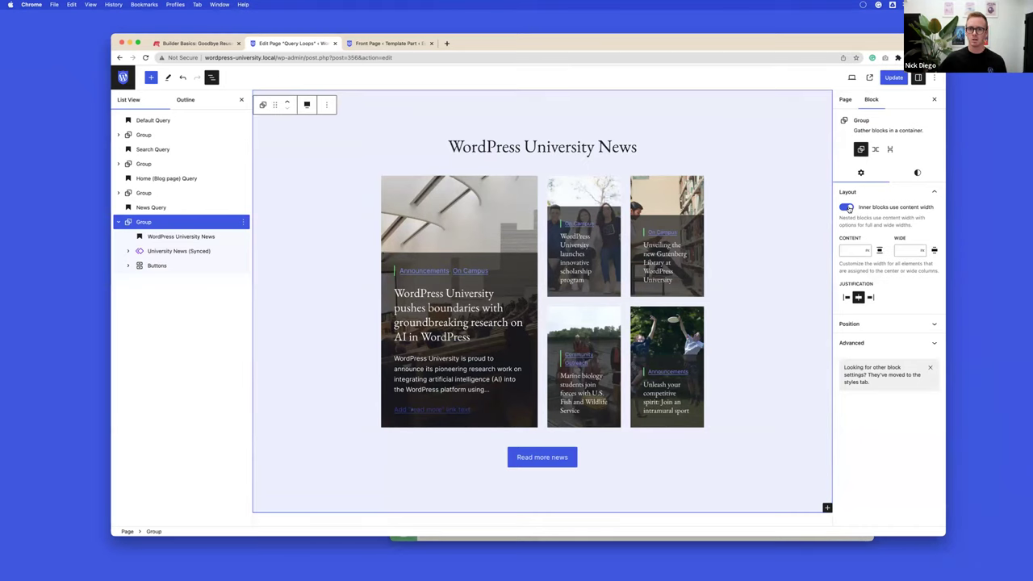
{"action": "left_click", "coordinate": [856, 250]}
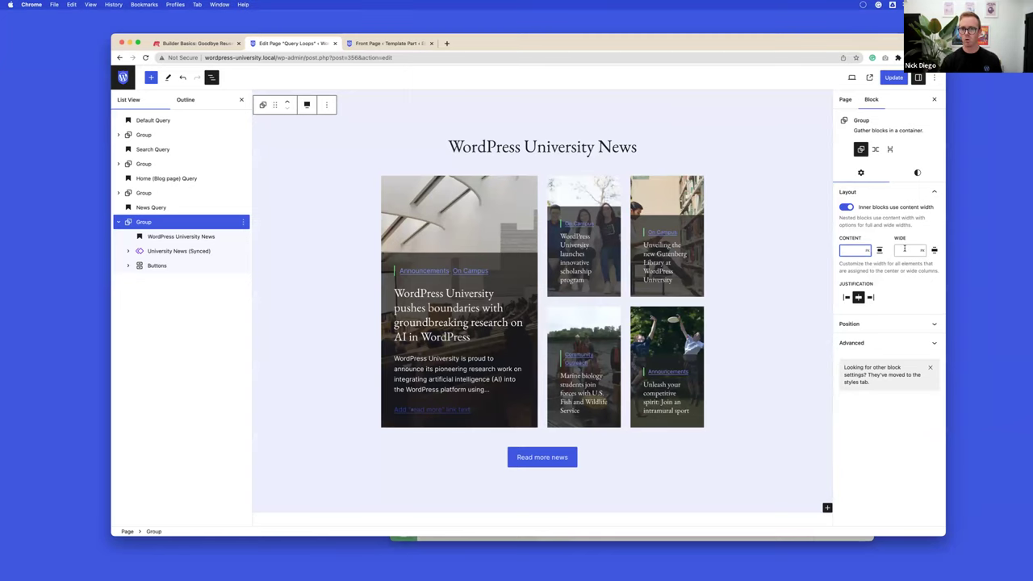
{"action": "type", "text": "400"}
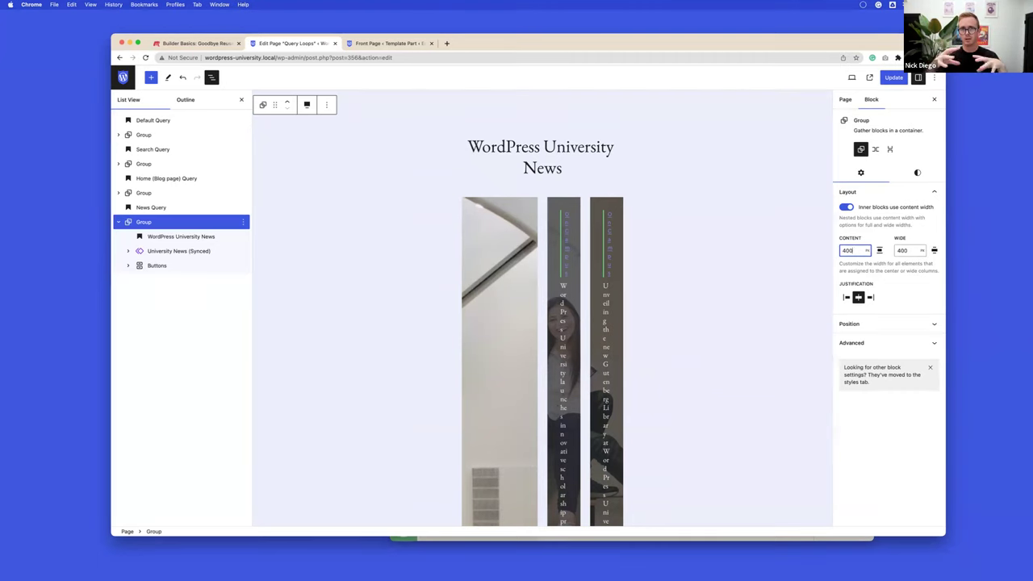
{"action": "left_click", "coordinate": [848, 208]}
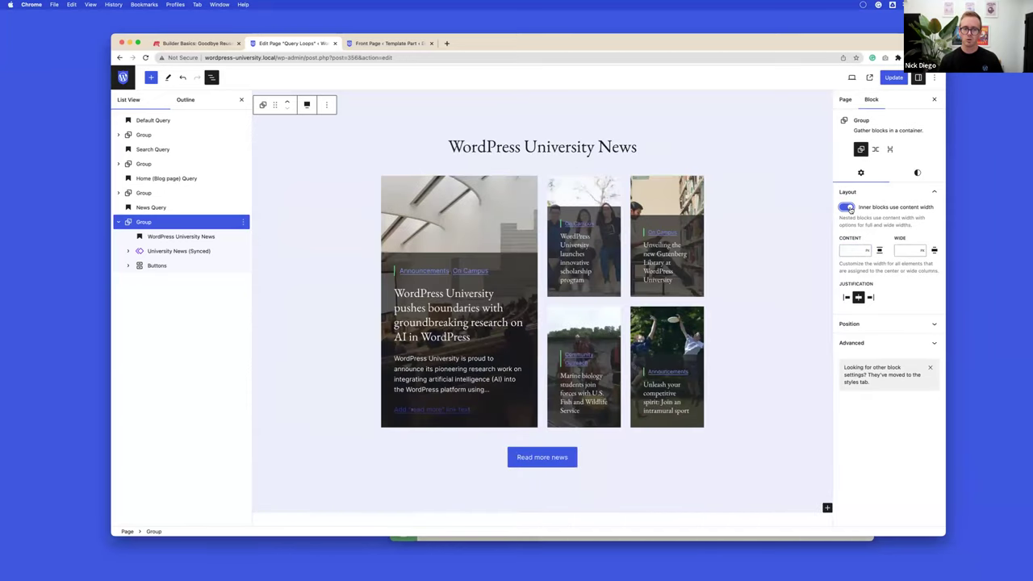
- Wrap the University News (Synced) pattern in its own Group block inside the news section
{"action": "left_click", "coordinate": [159, 253]}
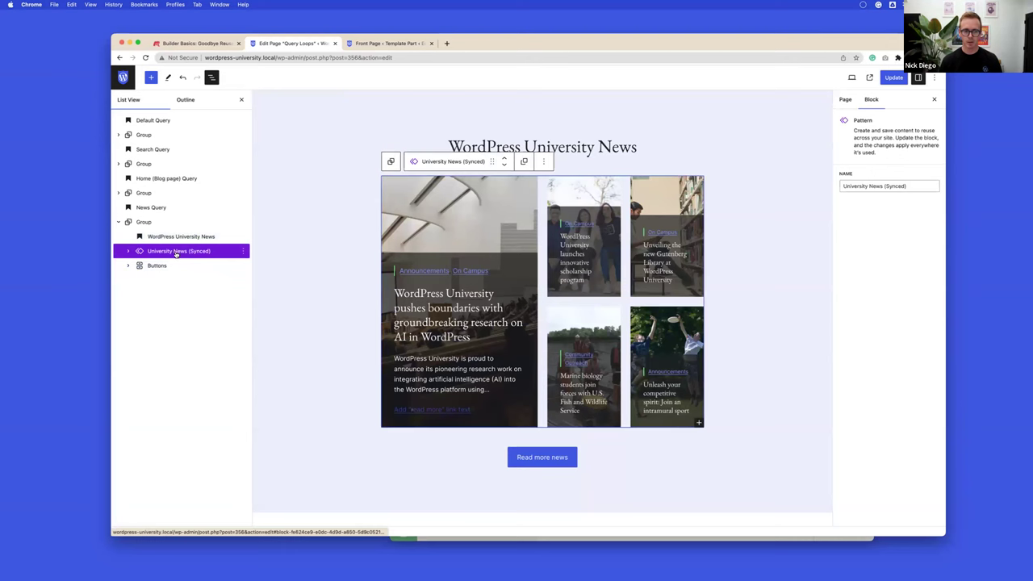
{"action": "left_click", "coordinate": [543, 161]}
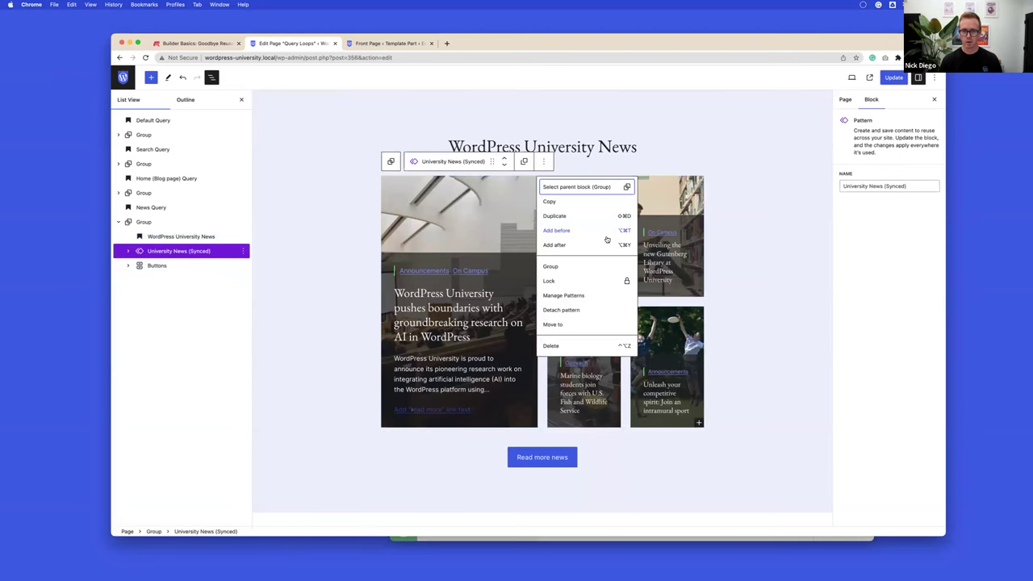
{"action": "left_click", "coordinate": [568, 269]}
{"action": "scroll", "coordinate": [620, 298], "scroll_direction": "down", "scroll_amount": 2}
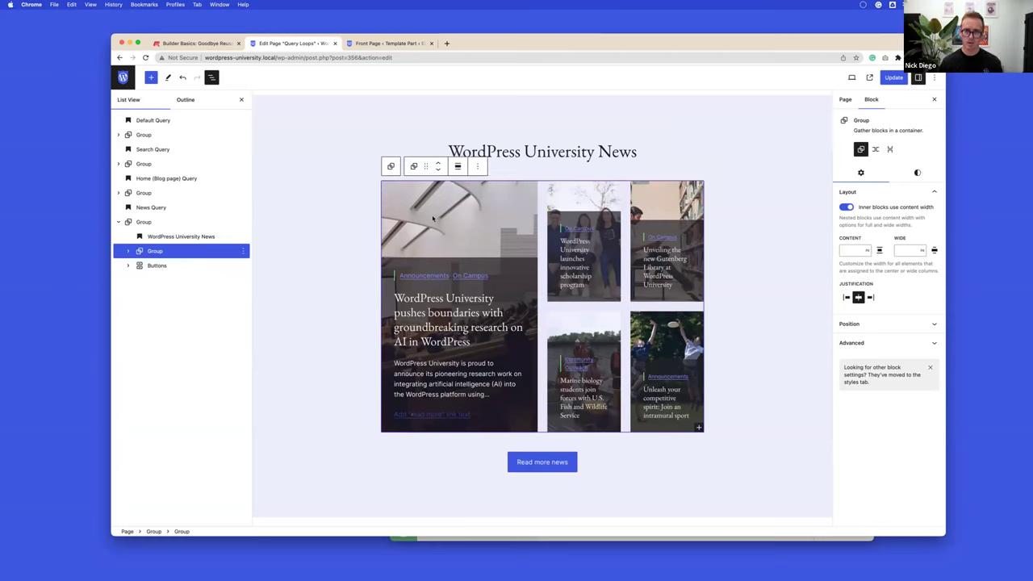
- Align the Group around the synced pattern to wide width and stop its inner blocks from using content width
{"action": "left_click", "coordinate": [456, 167]}
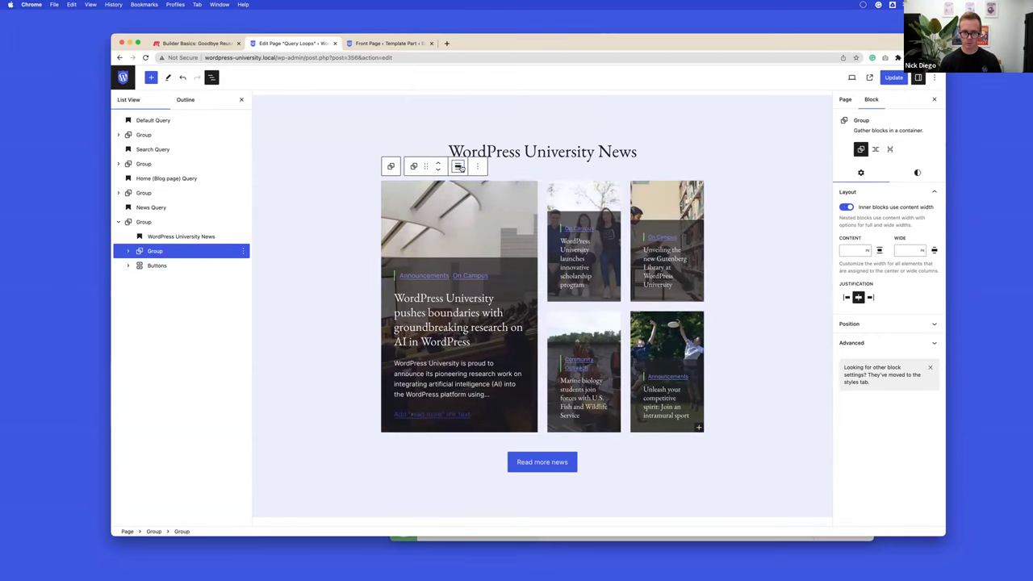
{"action": "left_click", "coordinate": [468, 208]}
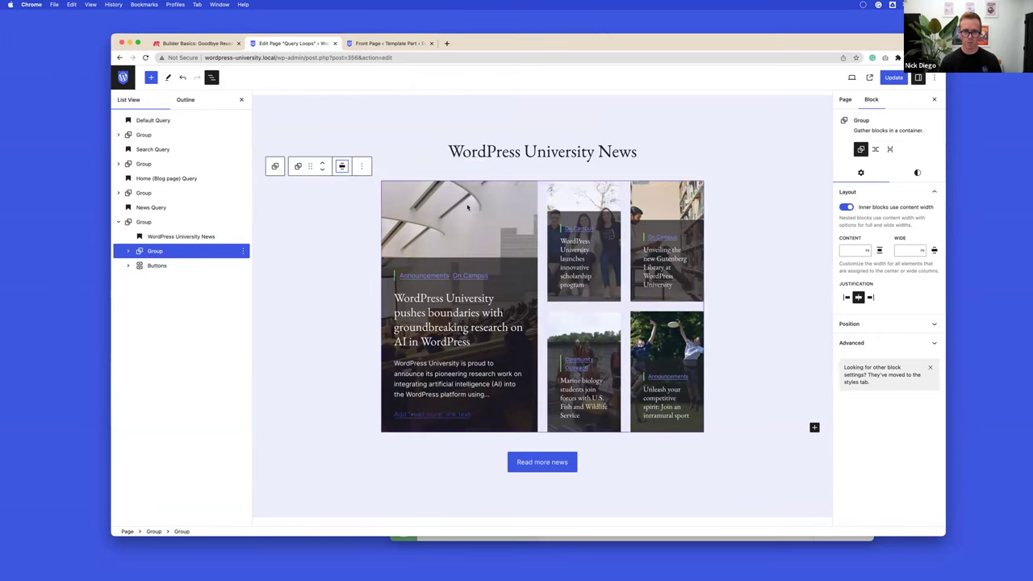
{"action": "left_click", "coordinate": [846, 209]}
{"action": "left_click", "coordinate": [846, 208]}
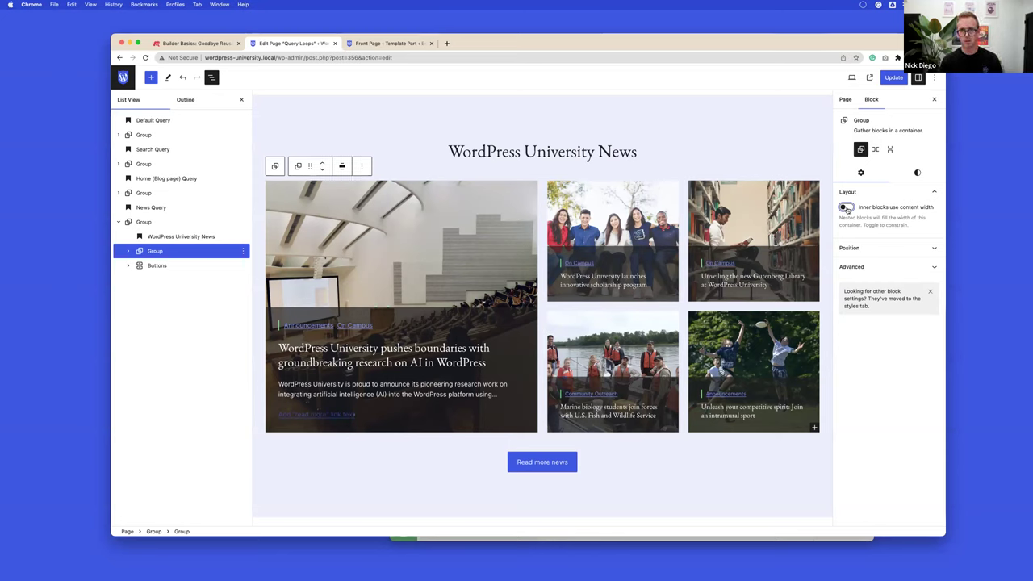
{"action": "left_click", "coordinate": [343, 170]}
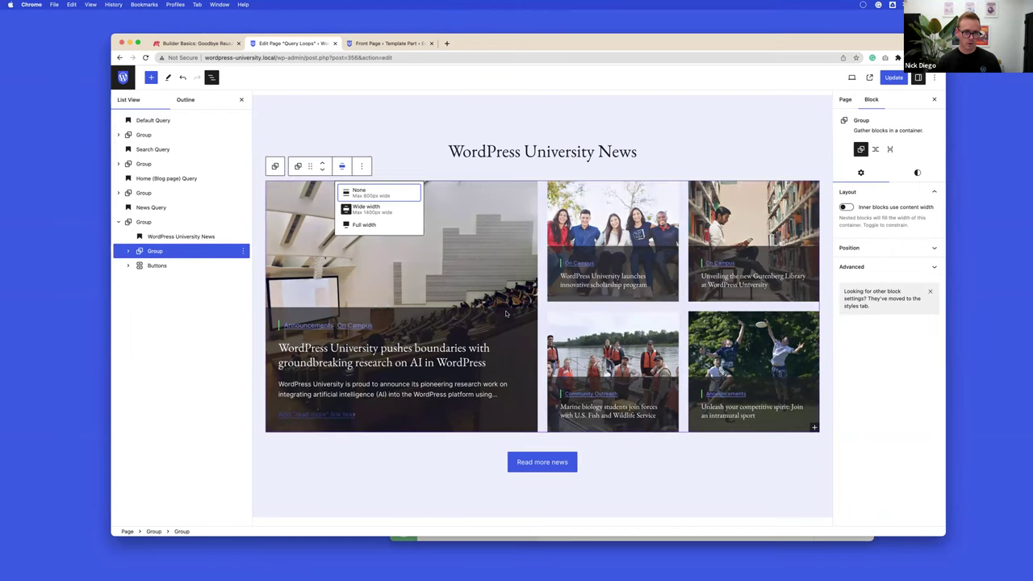
{"action": "scroll", "coordinate": [328, 127], "scroll_direction": "up", "scroll_amount": 1}
{"action": "scroll", "coordinate": [328, 128], "scroll_direction": "up", "scroll_amount": 3}
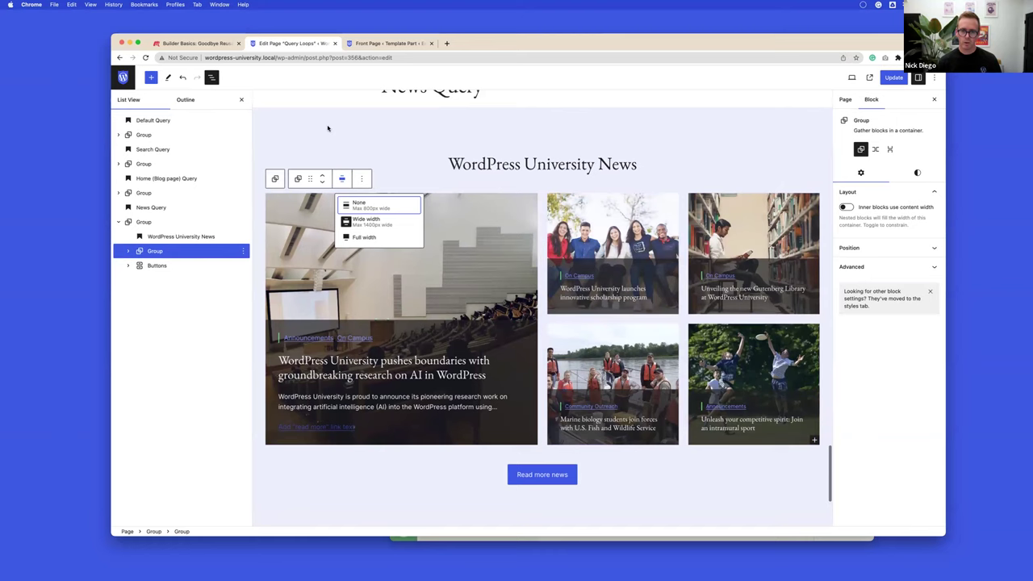
{"action": "scroll", "coordinate": [327, 128], "scroll_direction": "up", "scroll_amount": 1}
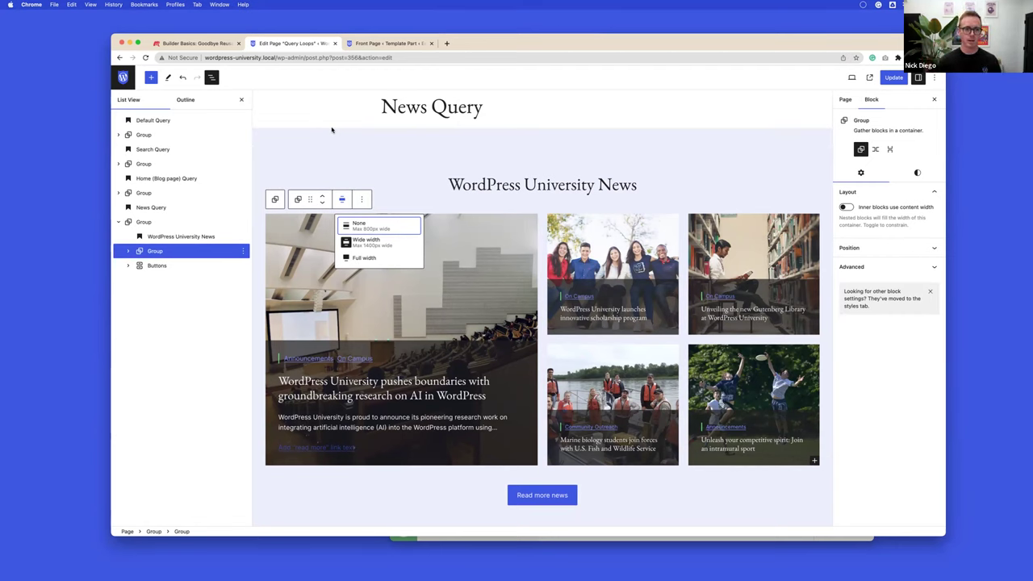
- Leave the page editor without saving the changes and open the management list of all my patterns
{"action": "key", "text": "super+r"}
{"action": "key", "text": "Return"}
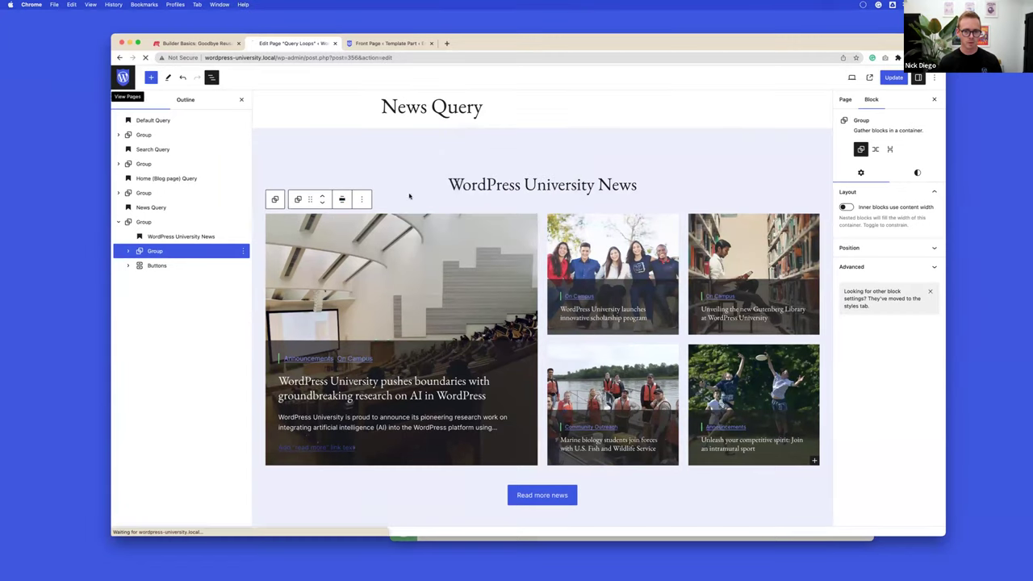
{"action": "mouse_move", "coordinate": [144, 198]}
{"action": "left_click", "coordinate": [189, 209]}
{"action": "left_click", "coordinate": [146, 231]}
{"action": "left_click", "coordinate": [144, 481]}
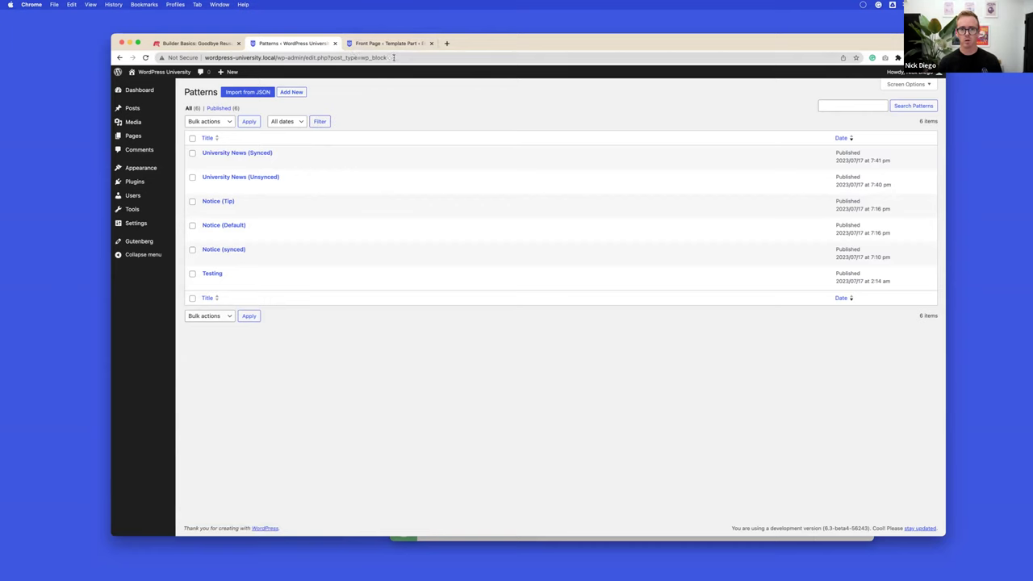
- Highlight the wp_block post type in the page address, and look over My patterns in the site editor
{"action": "left_click_drag", "start_coordinate": [394, 58], "coordinate": [362, 58]}
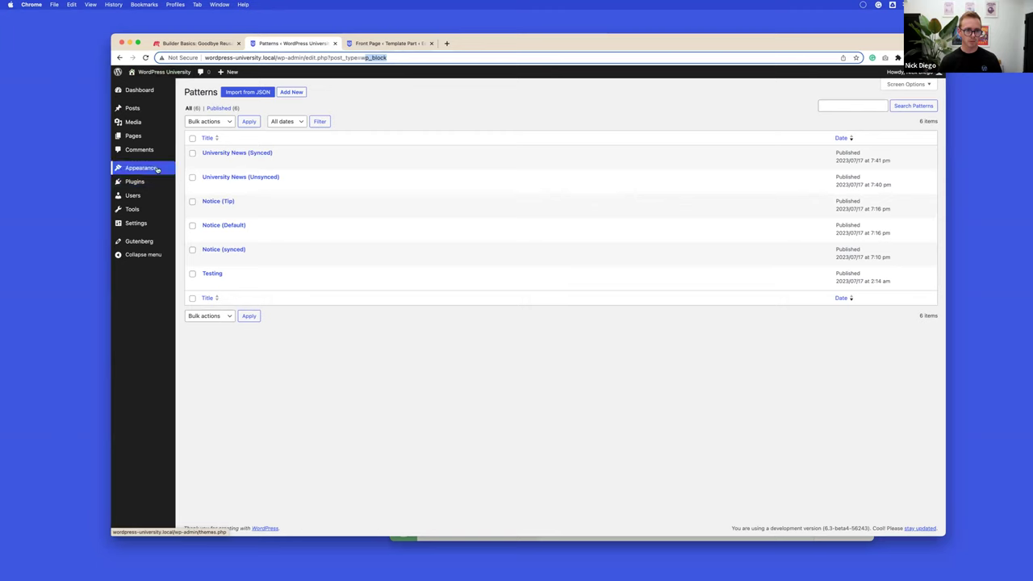
{"action": "left_click", "coordinate": [194, 186]}
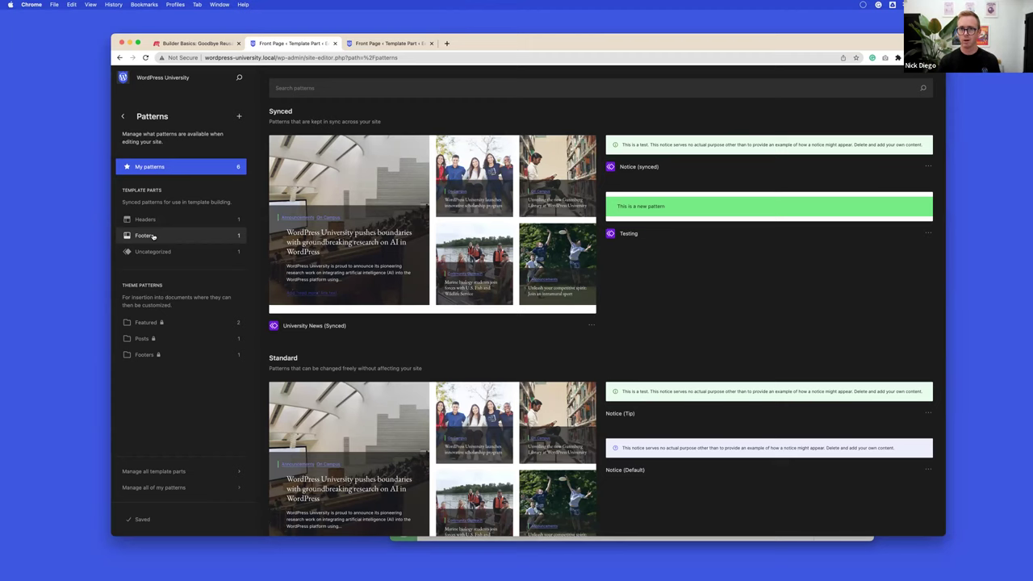
{"action": "scroll", "coordinate": [333, 352], "scroll_direction": "down", "scroll_amount": 3}
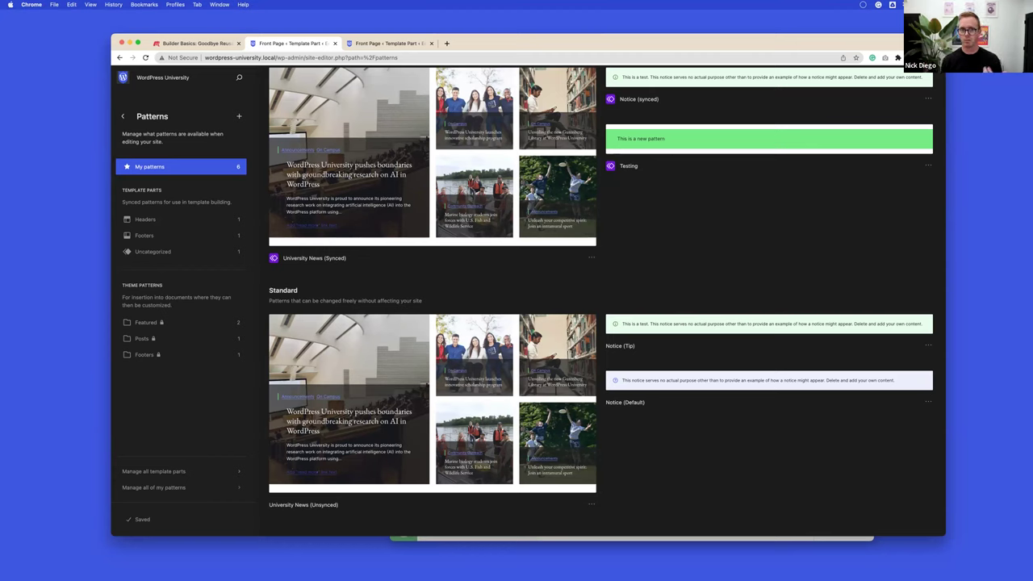
- Return to the dashboard and open the details of the installed Create Block Theme plugin
{"action": "left_click", "coordinate": [122, 76]}
{"action": "mouse_move", "coordinate": [152, 198]}
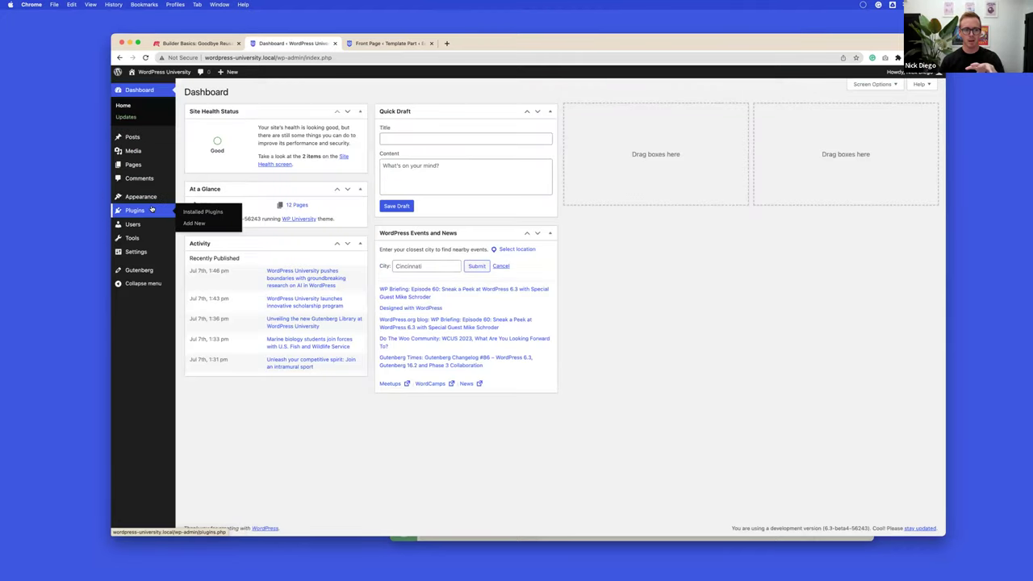
{"action": "left_click", "coordinate": [135, 210]}
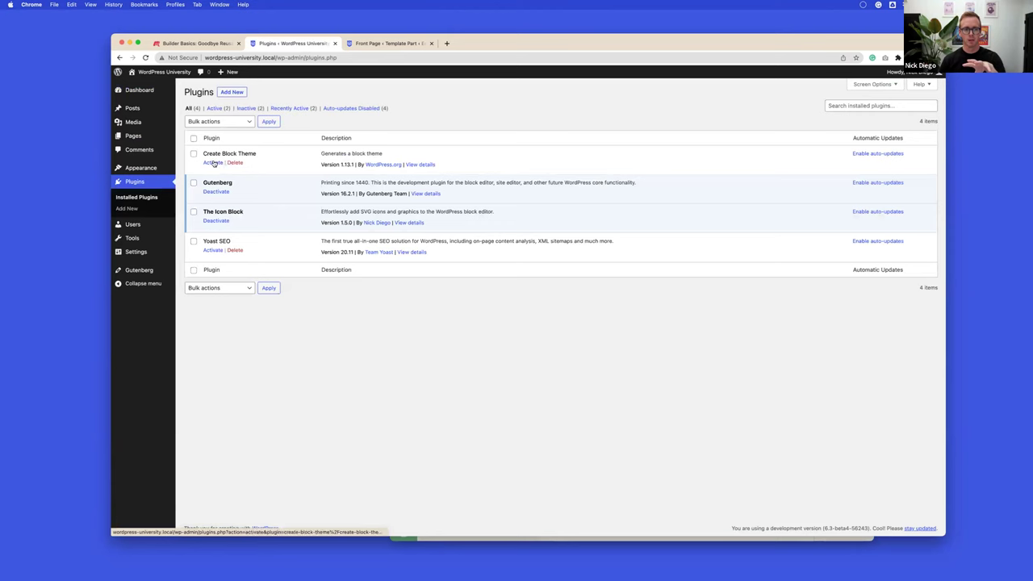
{"action": "left_click", "coordinate": [421, 165]}
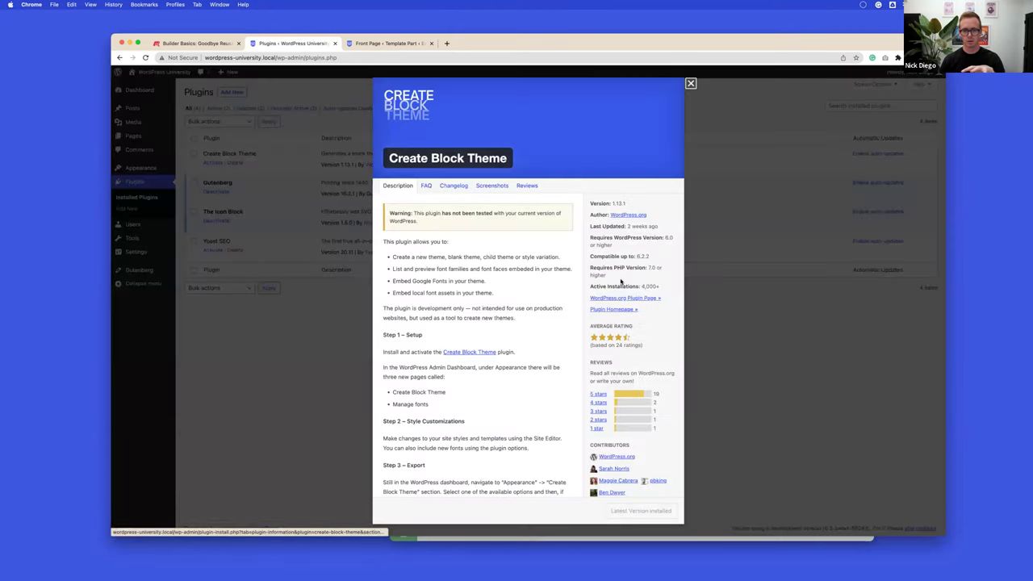
- Open the Create Block Theme plugin's homepage and copy its web address
{"action": "left_click", "coordinate": [615, 310]}
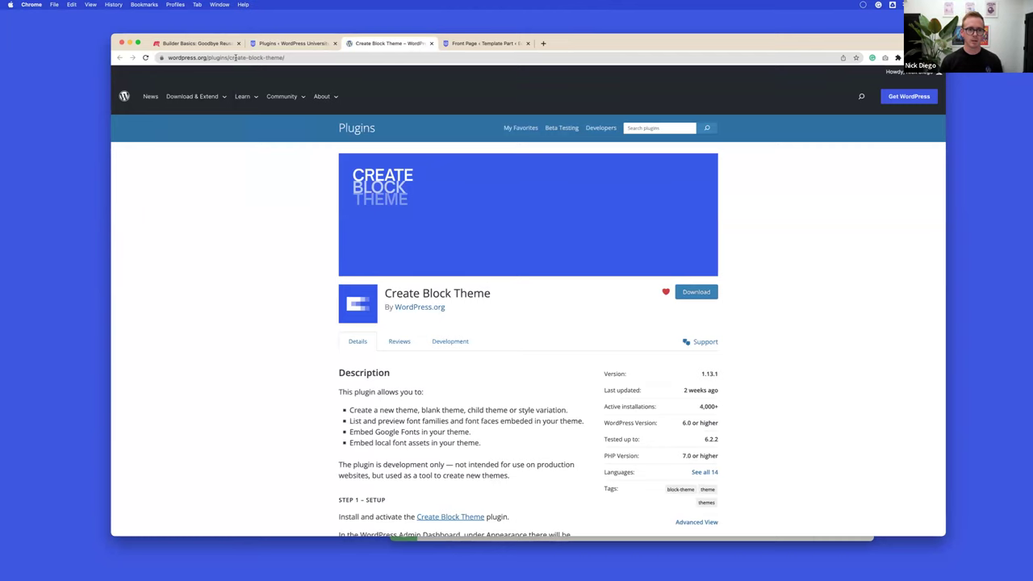
{"action": "key", "text": "super+l"}
{"action": "key", "text": "super+c"}
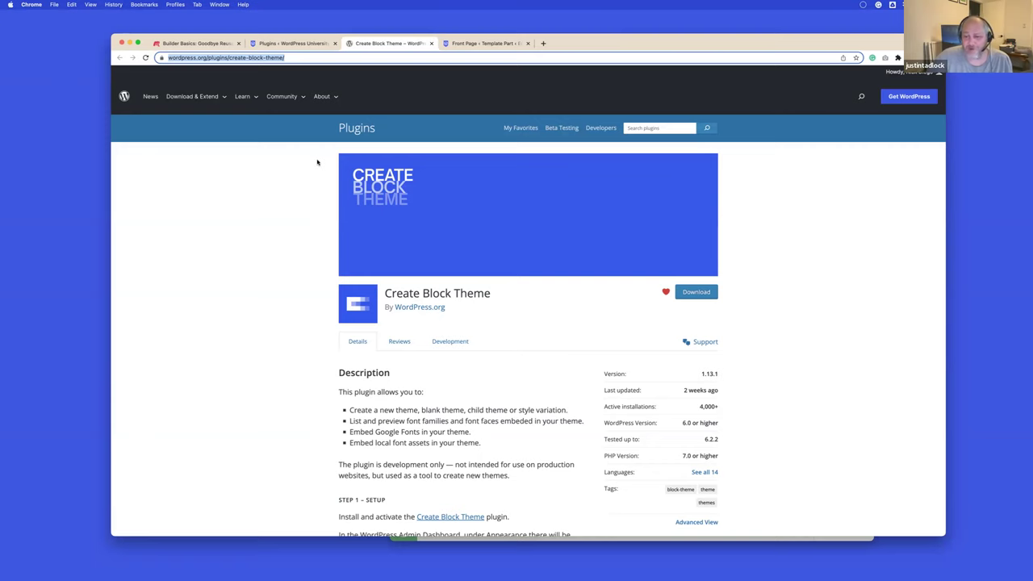
- Go back to the WordPress admin and open the University News (Synced) pattern for editing from the list of all my patterns
{"action": "left_click", "coordinate": [293, 43]}
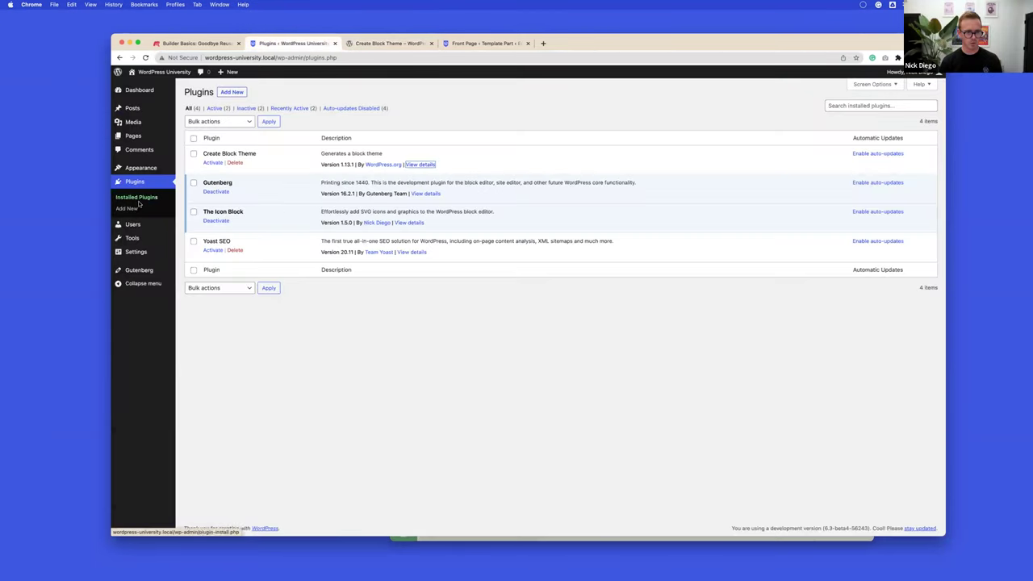
{"action": "mouse_move", "coordinate": [145, 168]}
{"action": "left_click", "coordinate": [196, 179]}
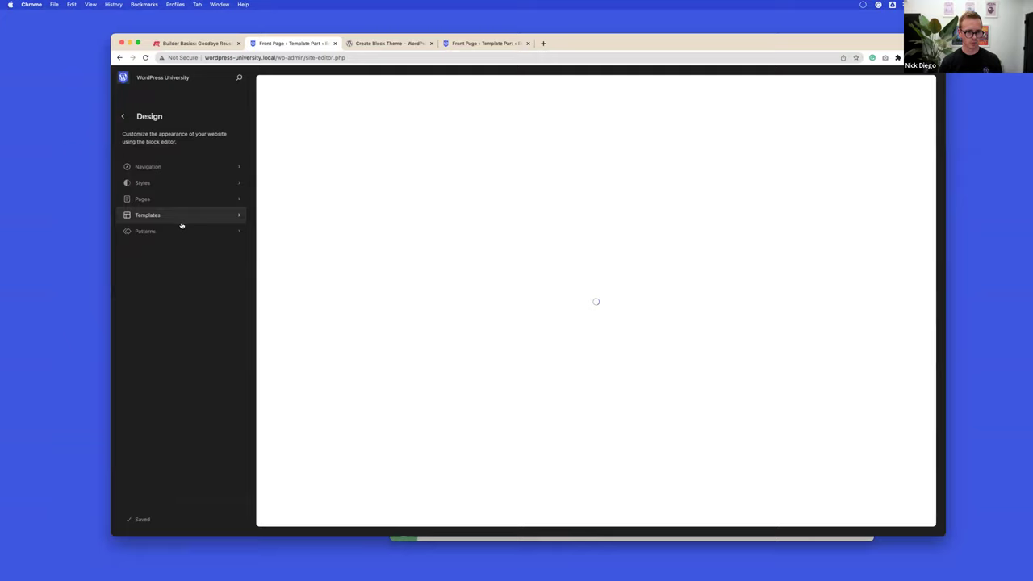
{"action": "left_click", "coordinate": [179, 232]}
{"action": "left_click", "coordinate": [169, 489]}
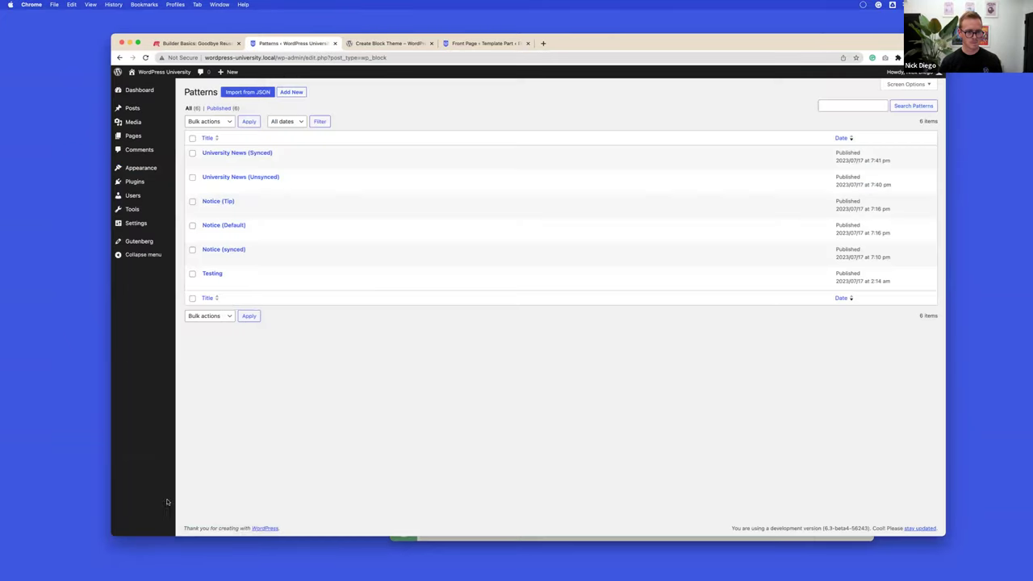
{"action": "mouse_move", "coordinate": [242, 153]}
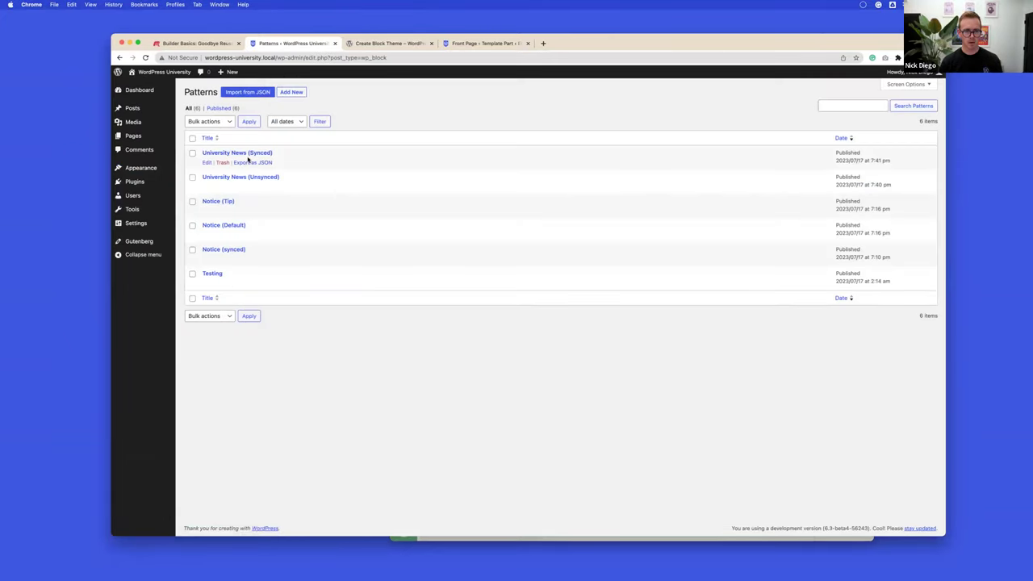
{"action": "left_click", "coordinate": [207, 163]}
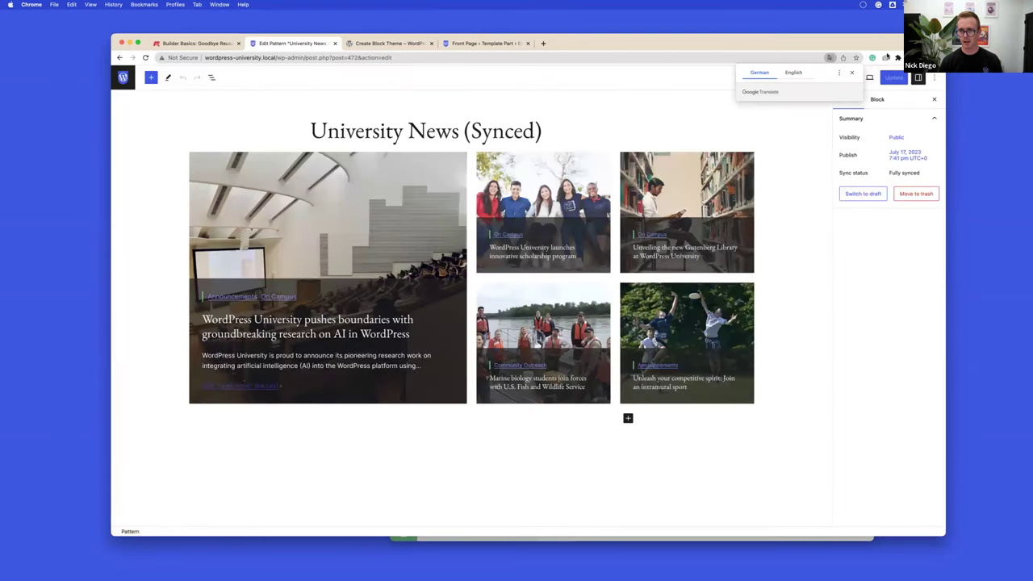
- Create an unsynced pattern named "New Query Loop" from the top-level Columns block of University News (Synced)
{"action": "left_click", "coordinate": [852, 73]}
{"action": "left_click", "coordinate": [216, 199]}
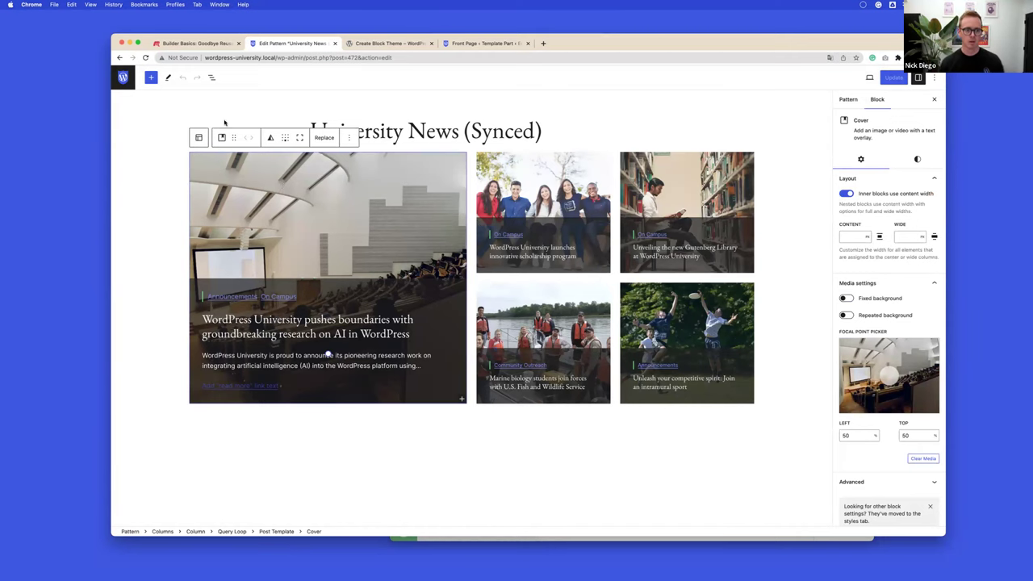
{"action": "left_click", "coordinate": [212, 77]}
{"action": "left_click", "coordinate": [164, 121]}
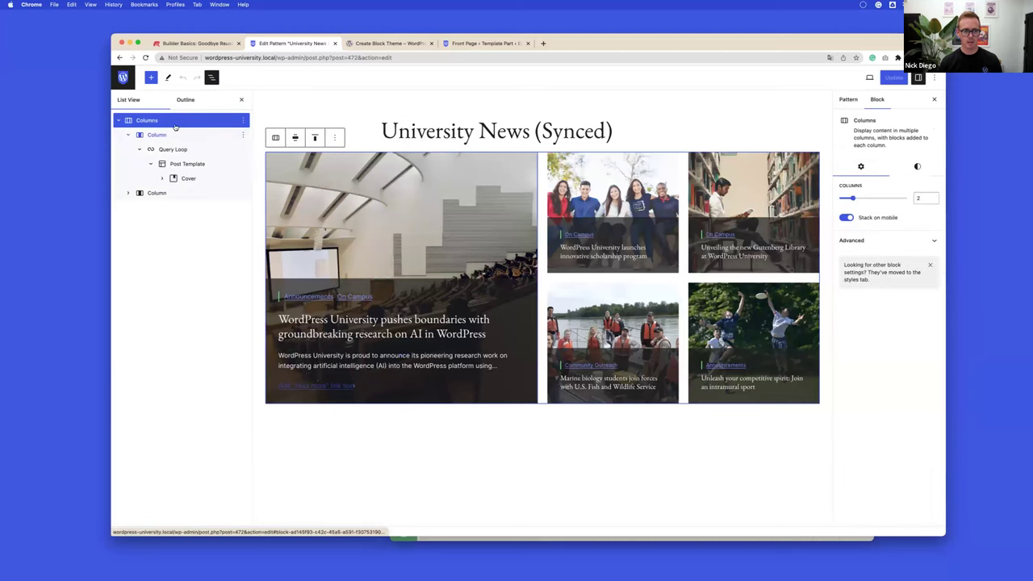
{"action": "left_click", "coordinate": [335, 138]}
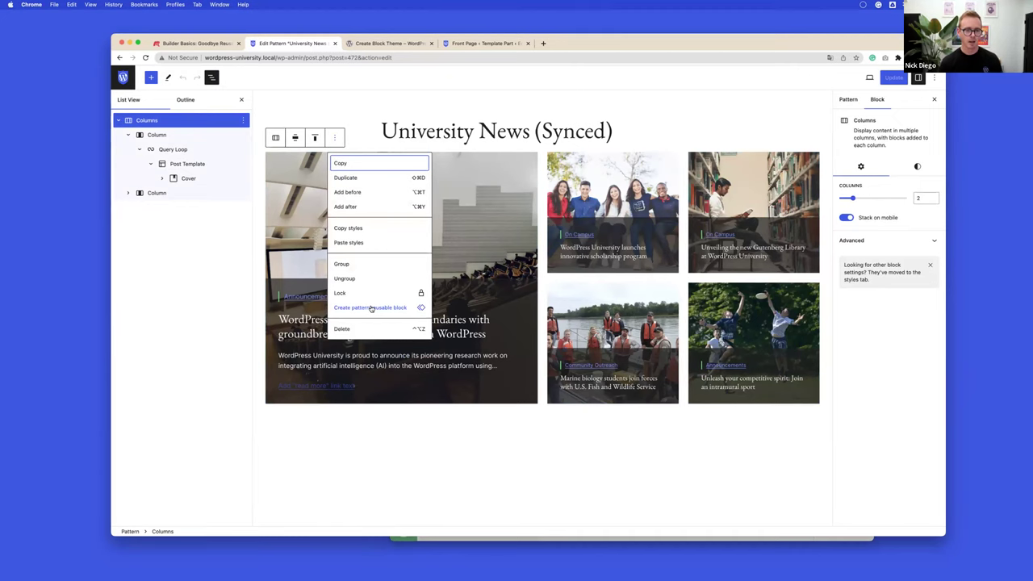
{"action": "left_click", "coordinate": [371, 309]}
{"action": "left_click", "coordinate": [490, 309]}
{"action": "type", "text": "New Query Loop"}
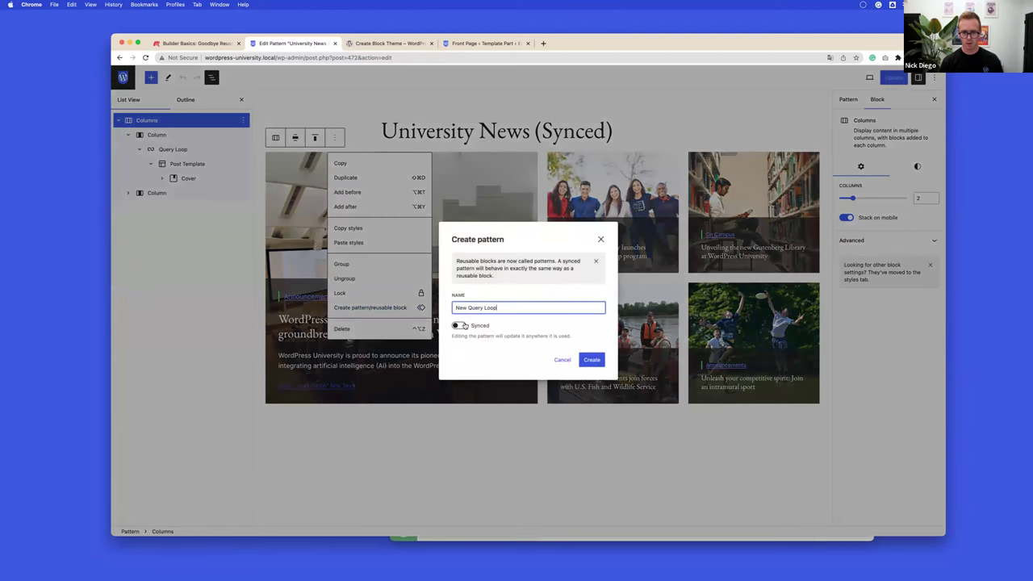
{"action": "left_click", "coordinate": [593, 361]}
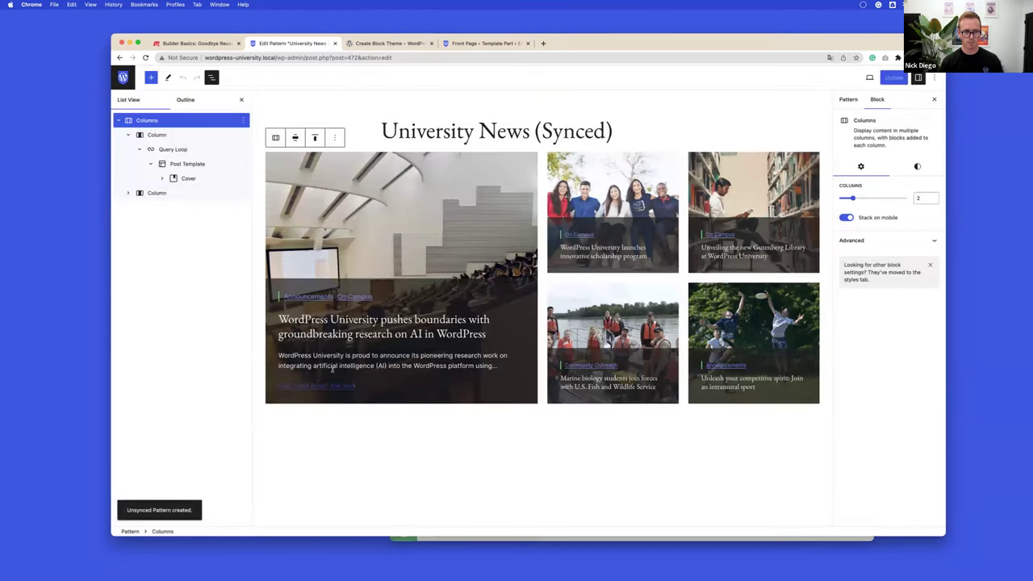
- Open the New Query Loop pattern from the list of patterns and check its sync status
{"action": "left_click", "coordinate": [124, 77]}
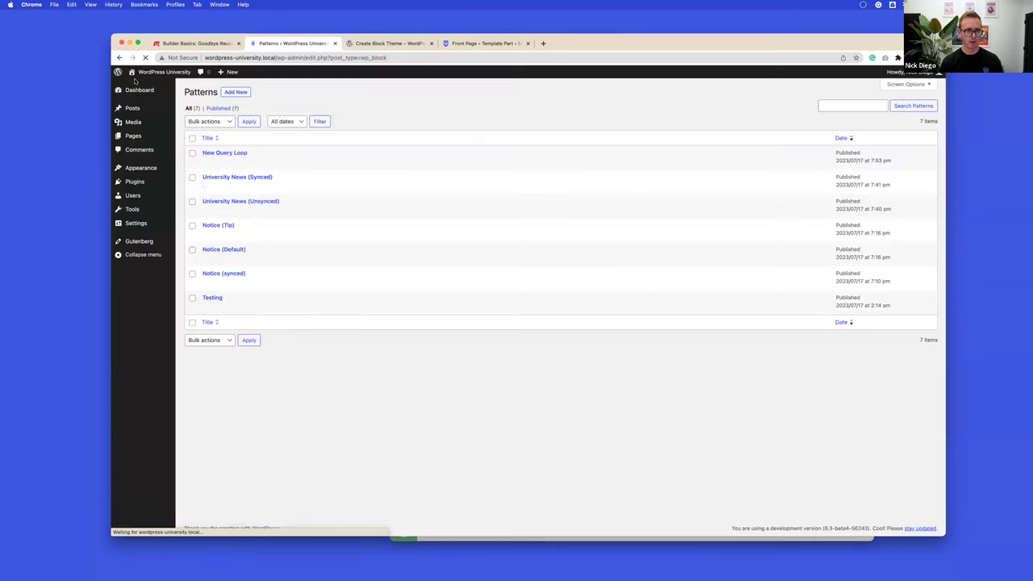
{"action": "left_click", "coordinate": [224, 153]}
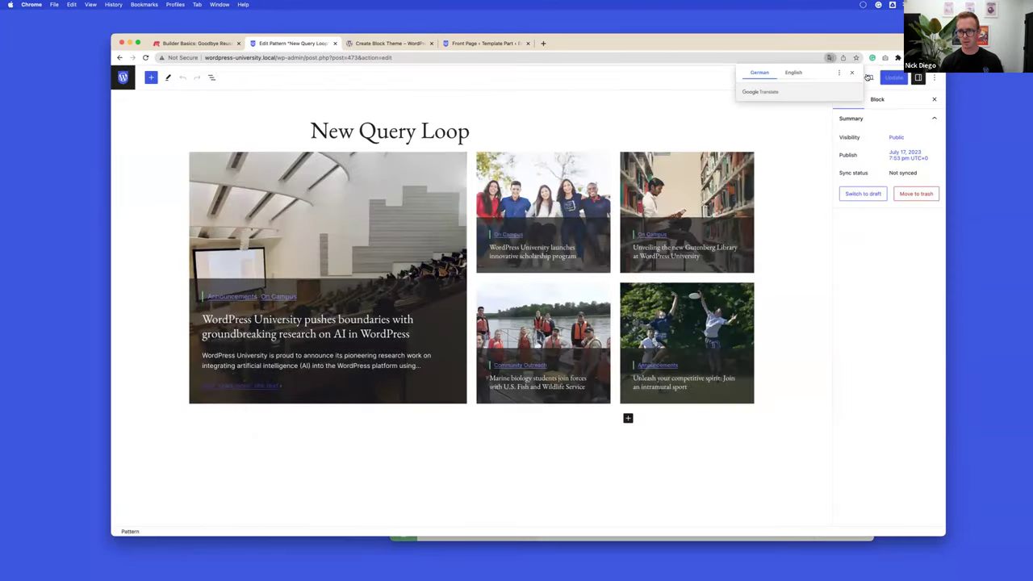
{"action": "left_click", "coordinate": [852, 73]}
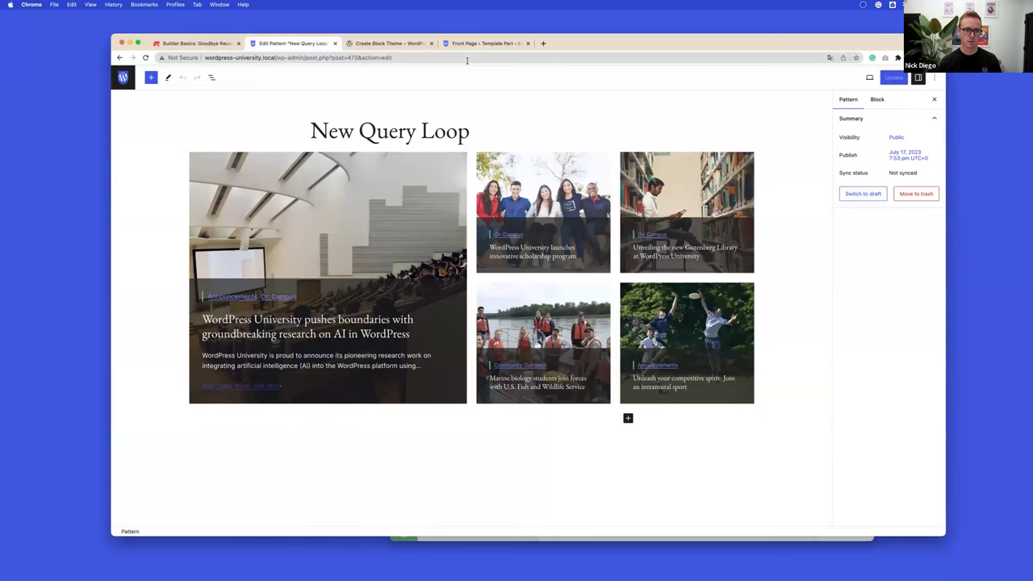
- Open the Notice (Default) pattern for editing and create a synced pattern named "New Synced" from its Row block
{"action": "left_click", "coordinate": [123, 77]}
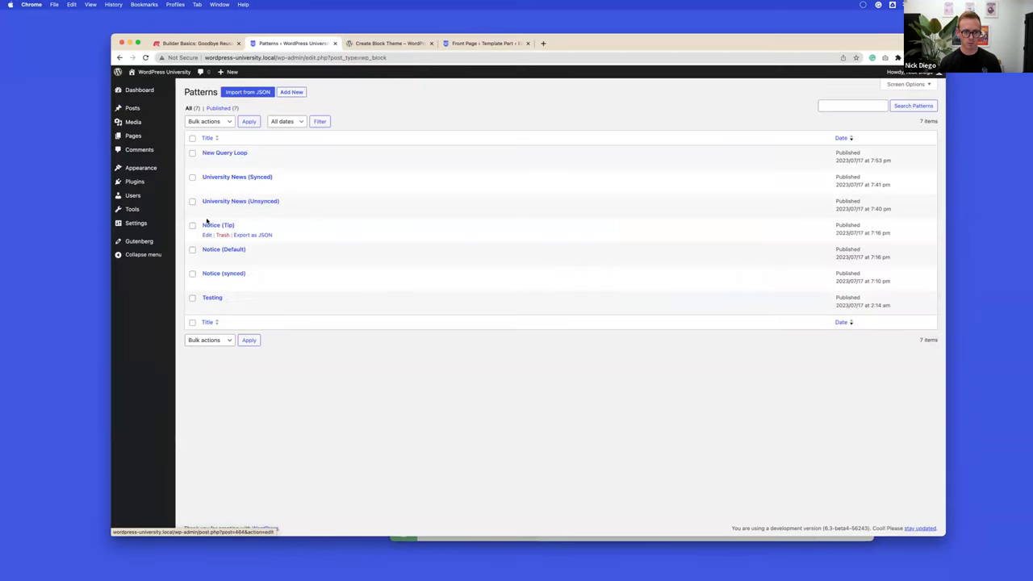
{"action": "left_click", "coordinate": [207, 259]}
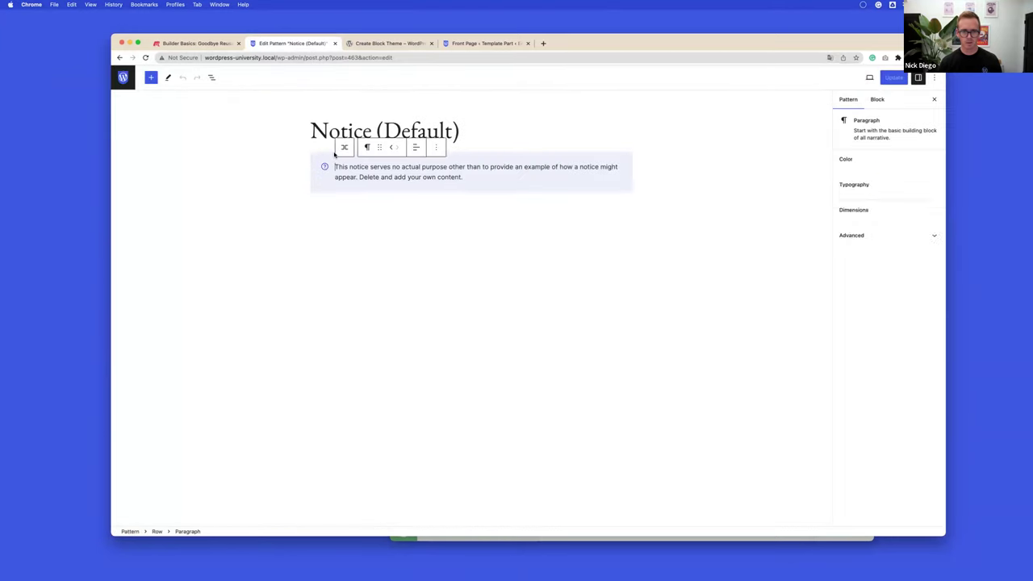
{"action": "left_click", "coordinate": [343, 147]}
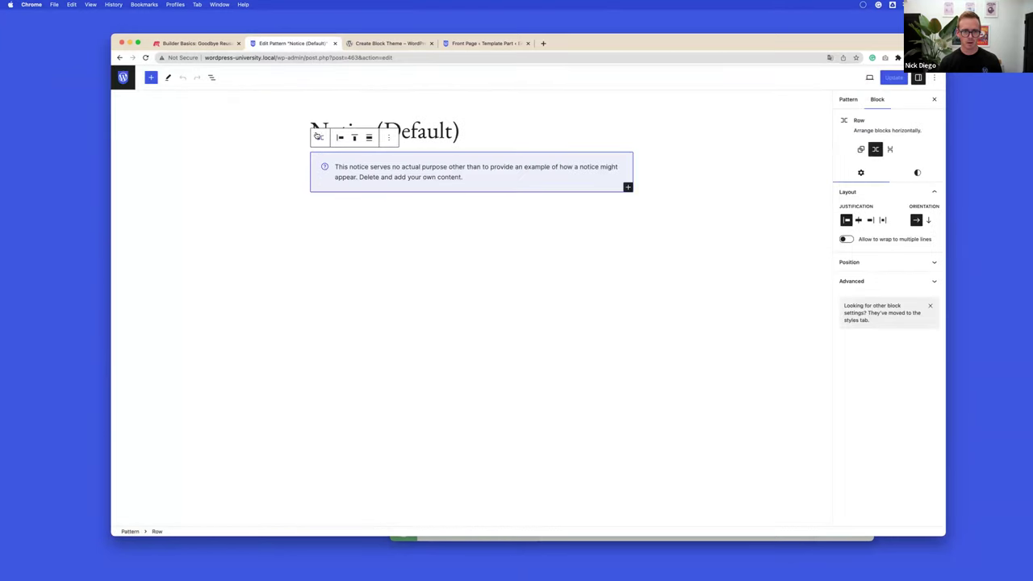
{"action": "left_click", "coordinate": [388, 137]}
{"action": "left_click", "coordinate": [411, 313]}
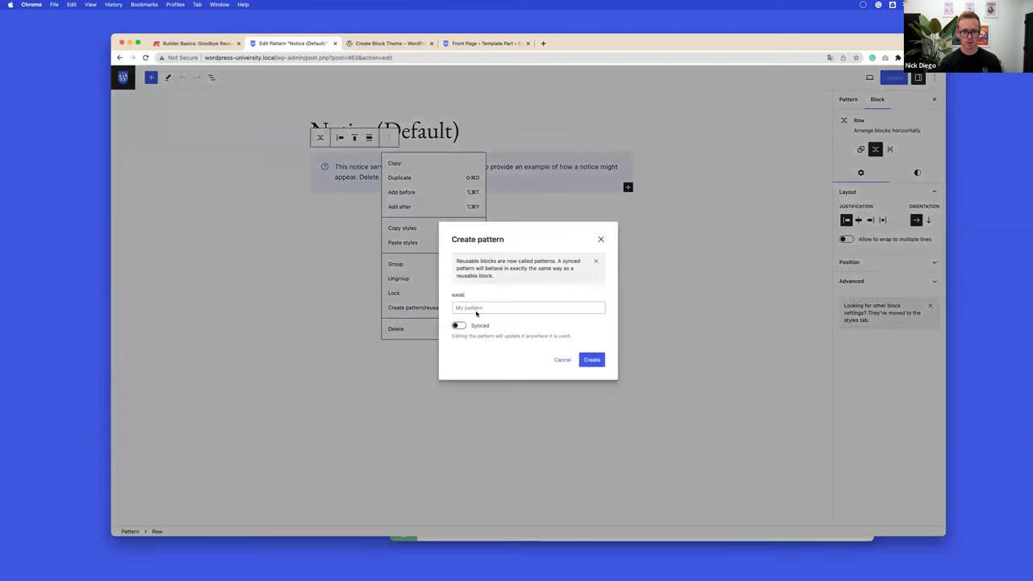
{"action": "left_click", "coordinate": [473, 307]}
{"action": "type", "text": "New Synced"}
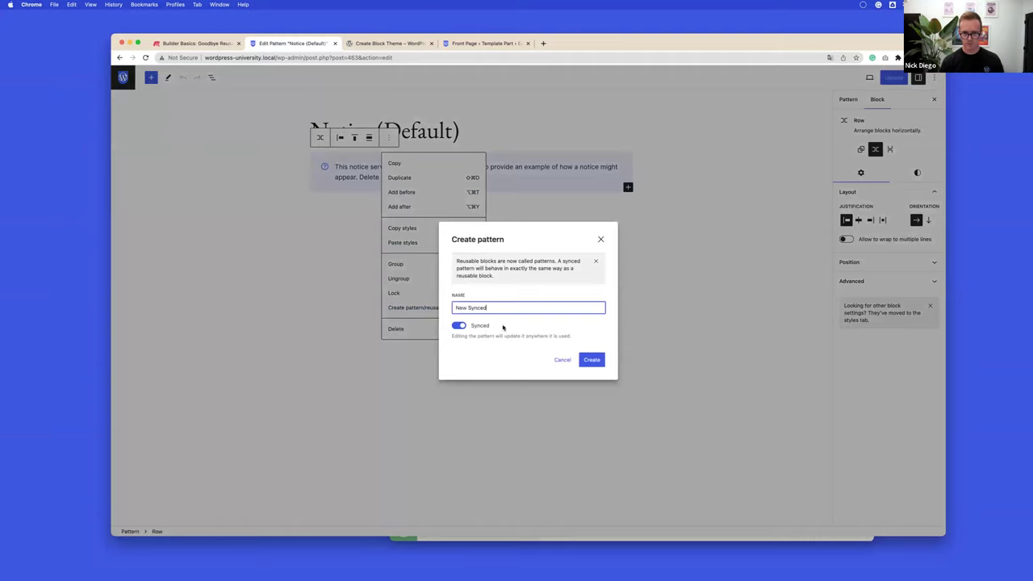
{"action": "left_click", "coordinate": [598, 358]}
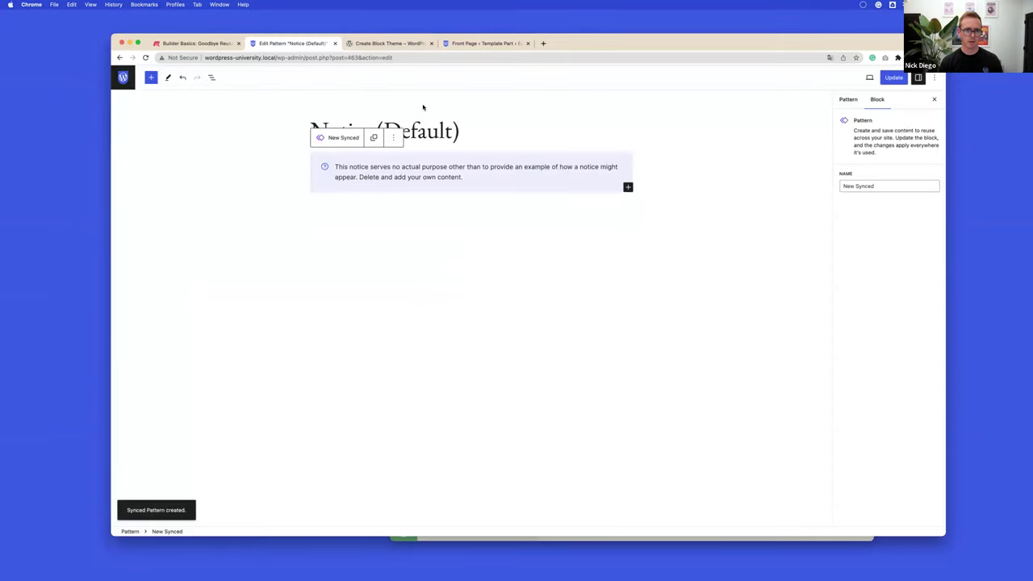
- Detach the New Synced pattern inside Notice (Default), saving the update before returning to the list of patterns
{"action": "left_click", "coordinate": [373, 137]}
{"action": "left_click", "coordinate": [893, 78]}
{"action": "left_click", "coordinate": [123, 78]}
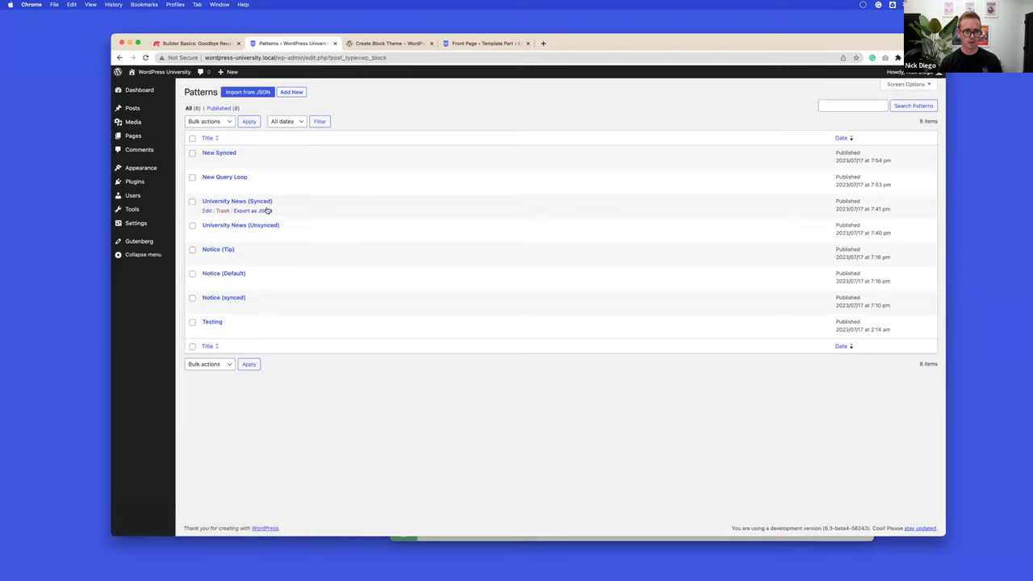
- Open the New Synced pattern for editing and examine its sync status and Row block options
{"action": "left_click", "coordinate": [206, 162]}
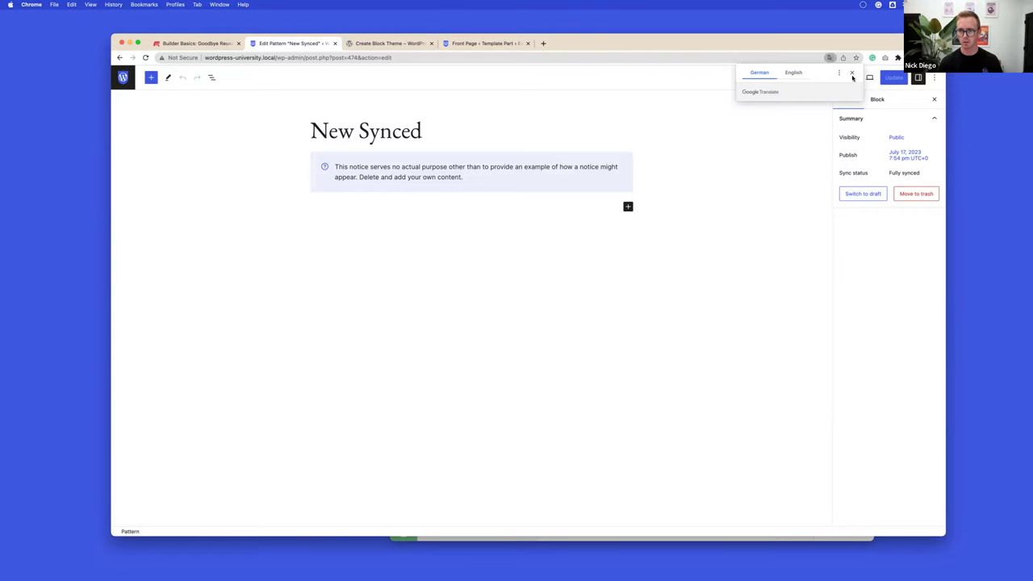
{"action": "left_click", "coordinate": [852, 72]}
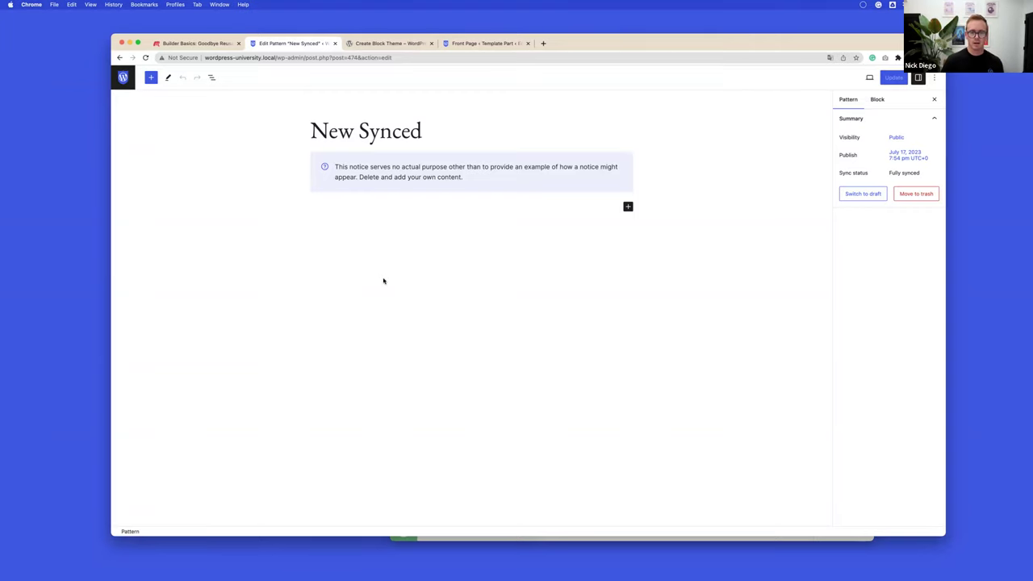
{"action": "left_click", "coordinate": [323, 164]}
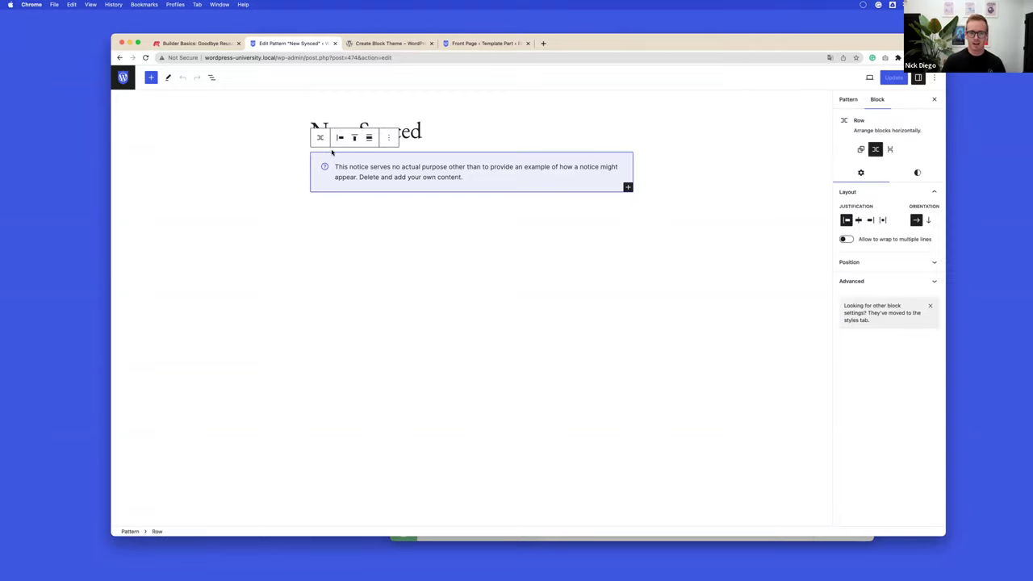
{"action": "left_click", "coordinate": [388, 139]}
{"action": "left_click", "coordinate": [269, 216]}
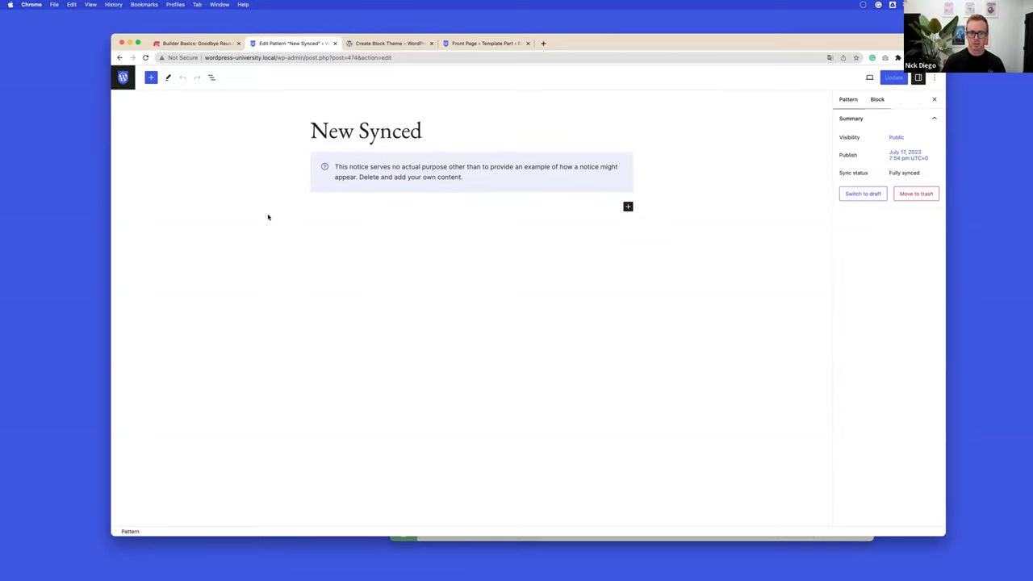
{"action": "left_click", "coordinate": [310, 158]}
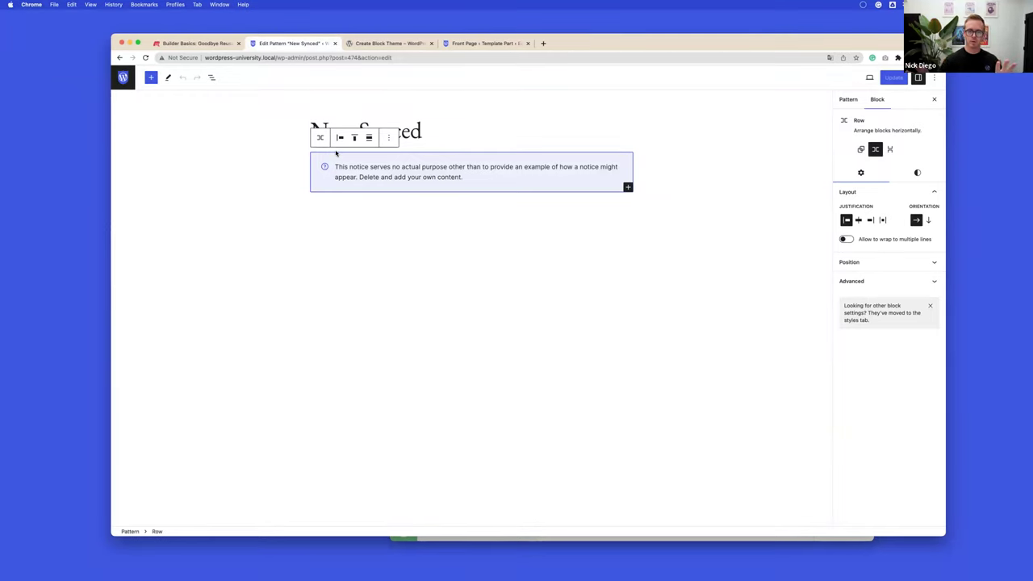
{"action": "left_click", "coordinate": [475, 117]}
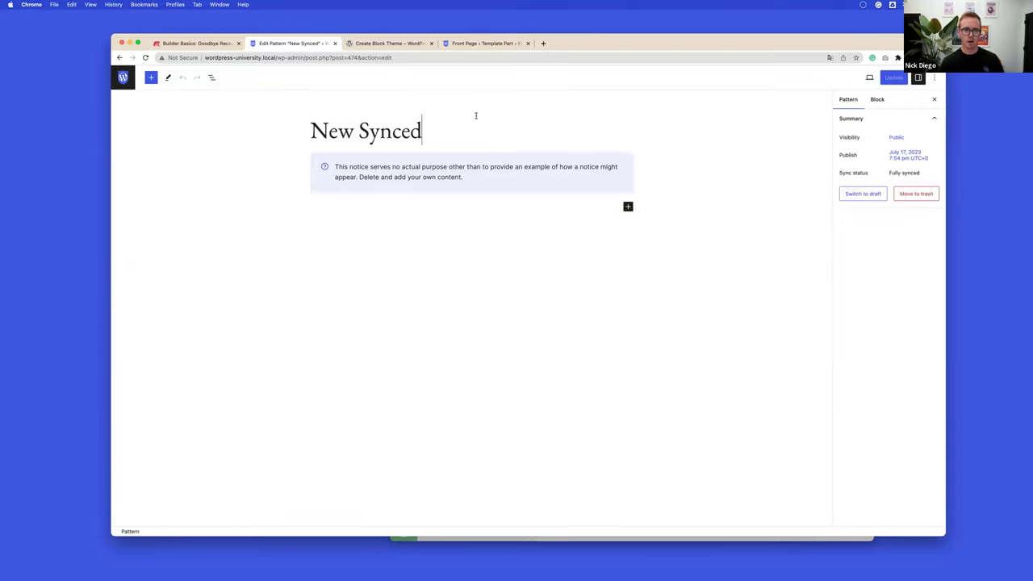
{"action": "left_click", "coordinate": [314, 159]}
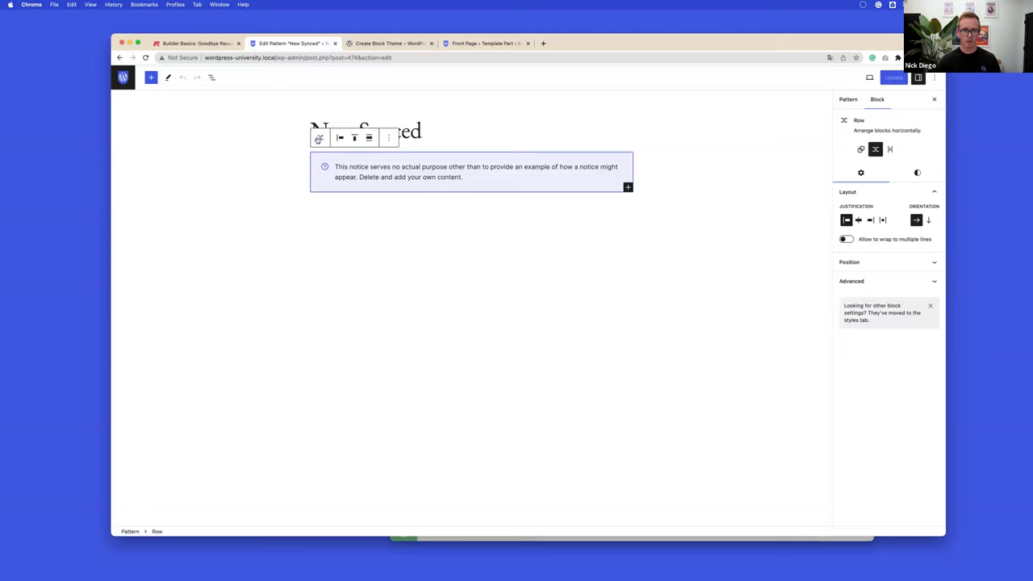
- Copy the whole Row block of the New Synced pattern to the clipboard
{"action": "left_click", "coordinate": [212, 77]}
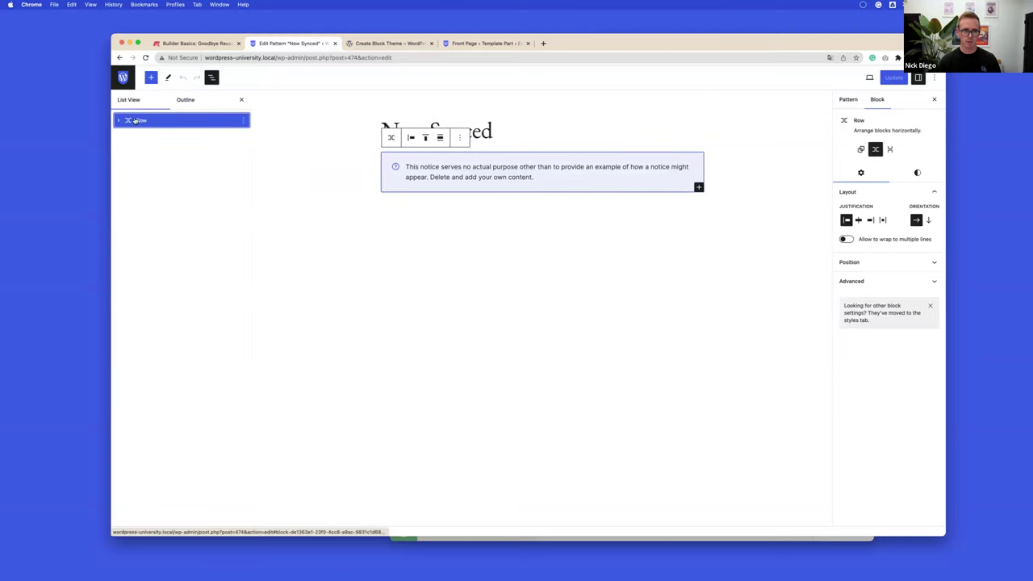
{"action": "left_click", "coordinate": [465, 137]}
{"action": "left_click", "coordinate": [477, 164]}
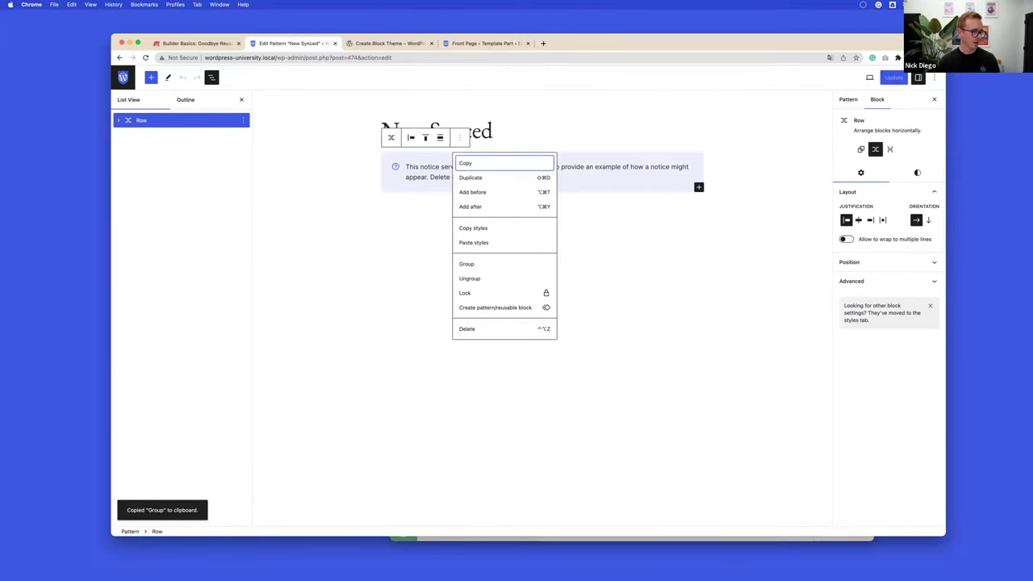
- Add a new pattern titled "Another one" with the copied row as its content, and save it as a draft
{"action": "left_click", "coordinate": [123, 77]}
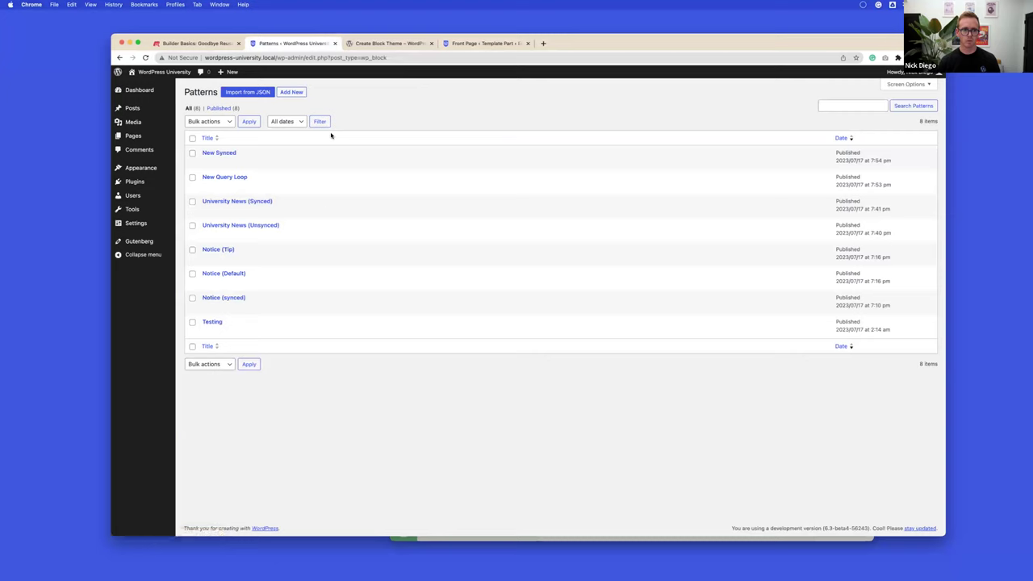
{"action": "left_click", "coordinate": [292, 92]}
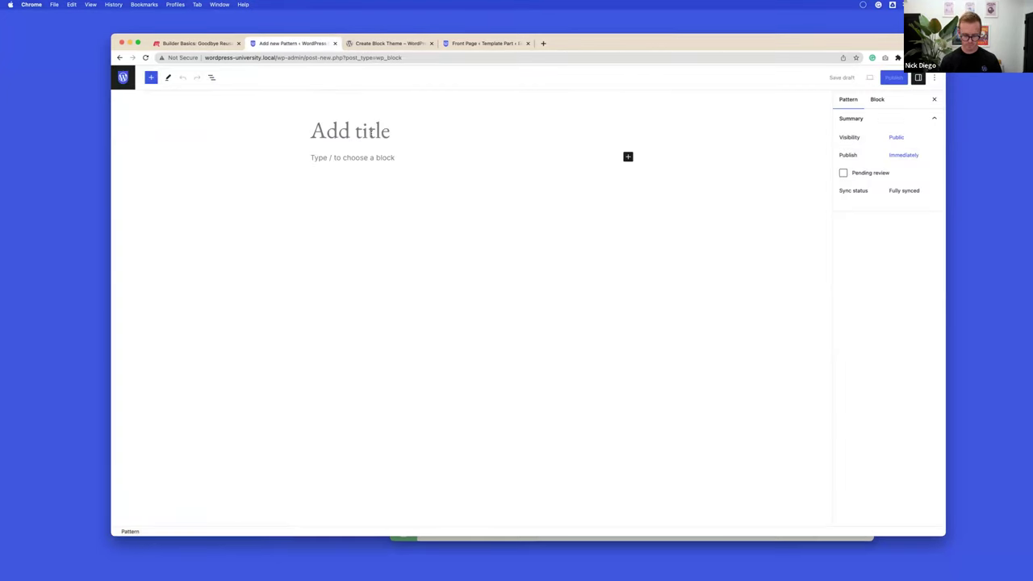
{"action": "type", "text": "Another one"}
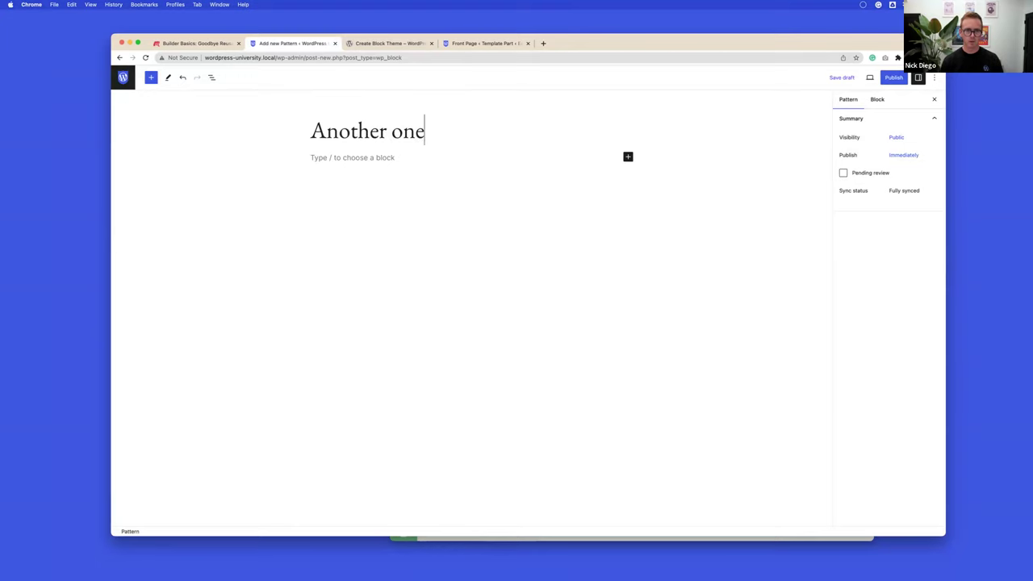
{"action": "left_click", "coordinate": [343, 160]}
{"action": "key", "text": "super+v"}
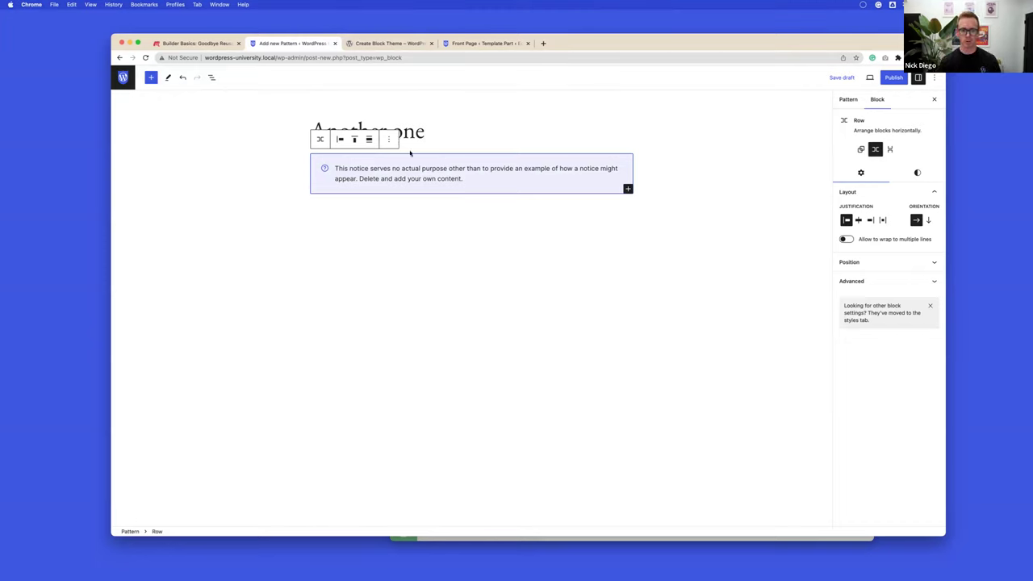
{"action": "left_click", "coordinate": [429, 132]}
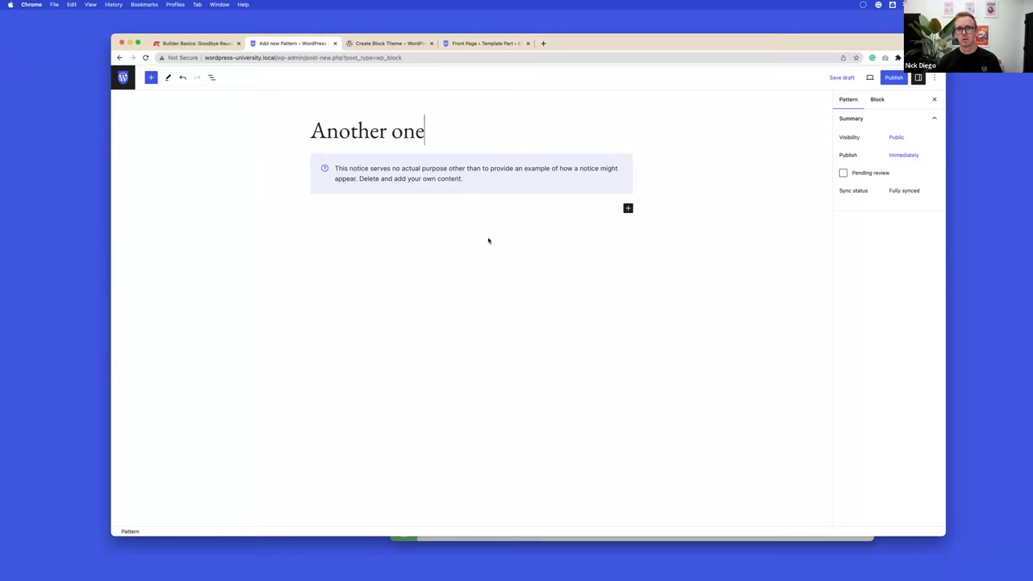
{"action": "key", "text": "super+s"}
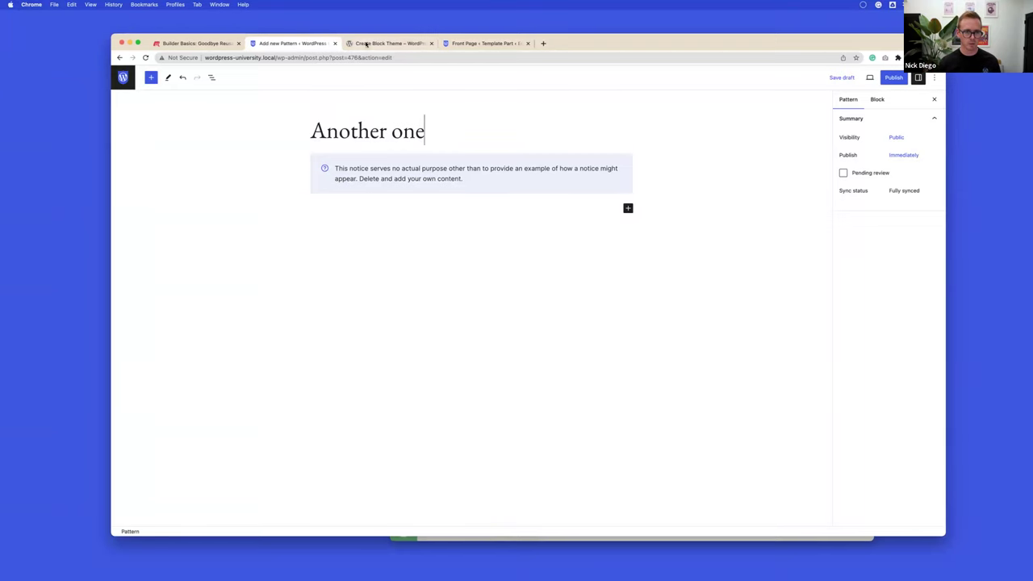
- Look over the WP University theme's patterns folder in the Theme File Editor, and return to the site editor
{"action": "left_click", "coordinate": [475, 43]}
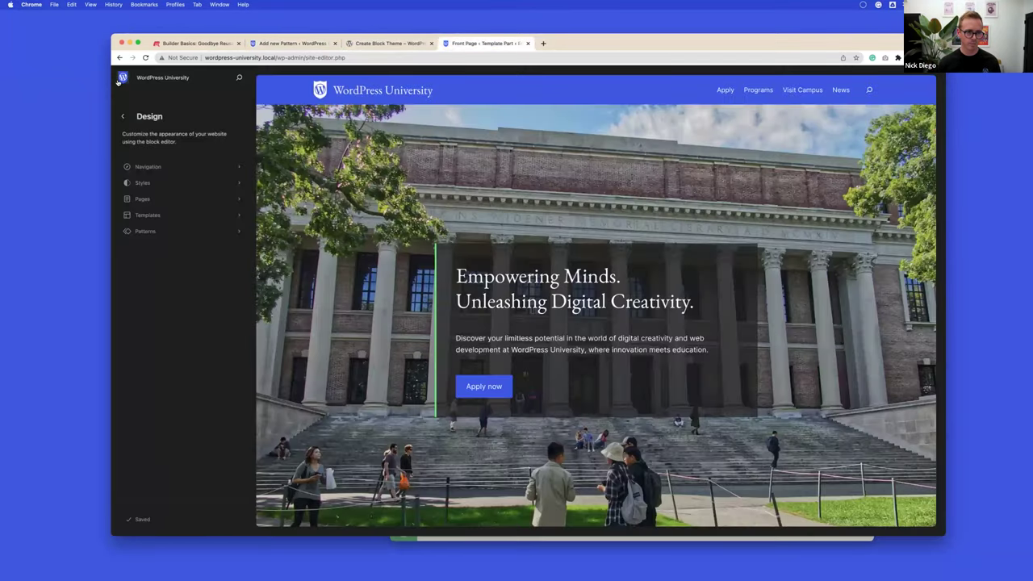
{"action": "left_click", "coordinate": [121, 78]}
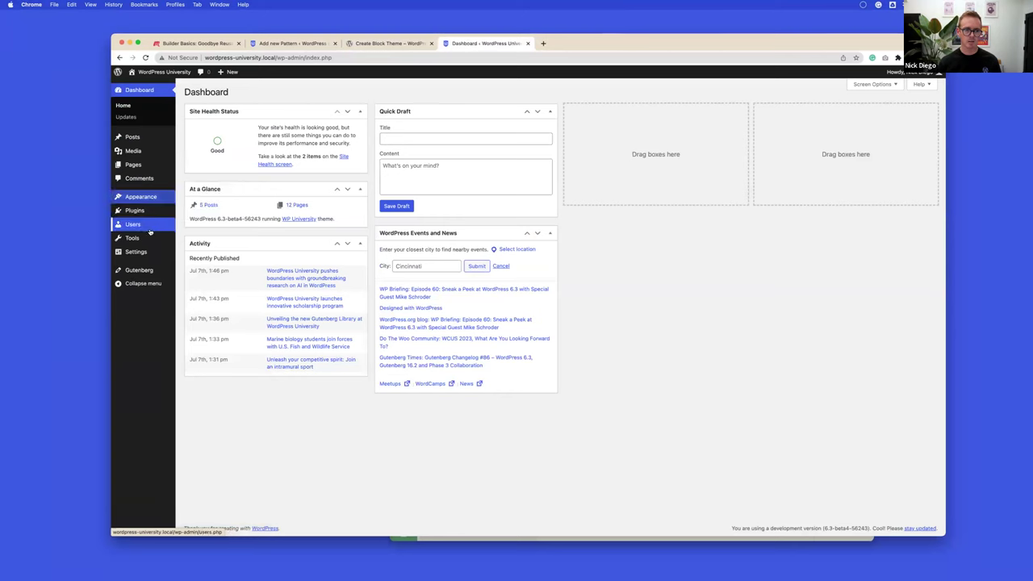
{"action": "mouse_move", "coordinate": [136, 238]}
{"action": "left_click", "coordinate": [198, 305]}
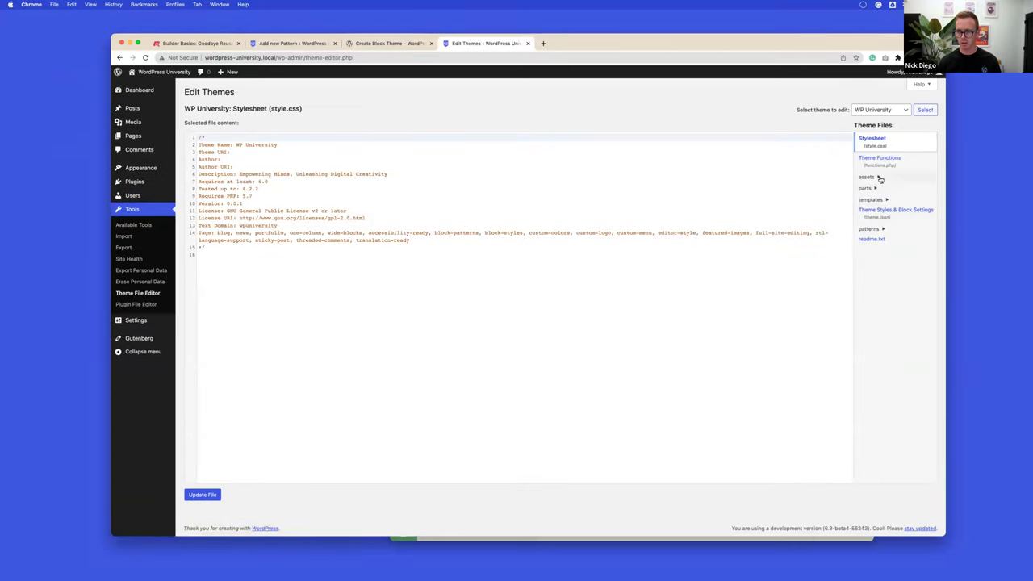
{"action": "left_click", "coordinate": [869, 229]}
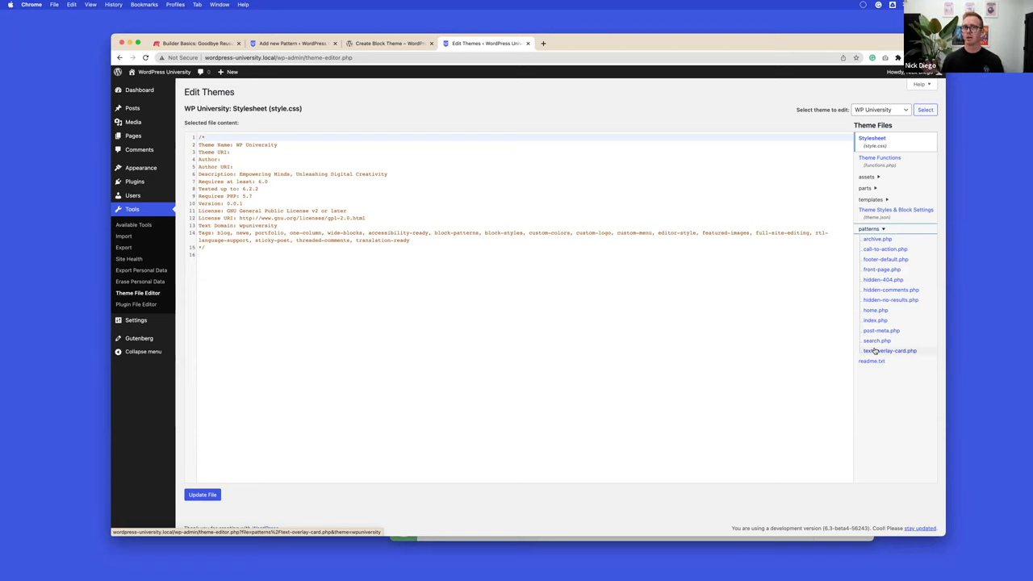
{"action": "left_click", "coordinate": [193, 178]}
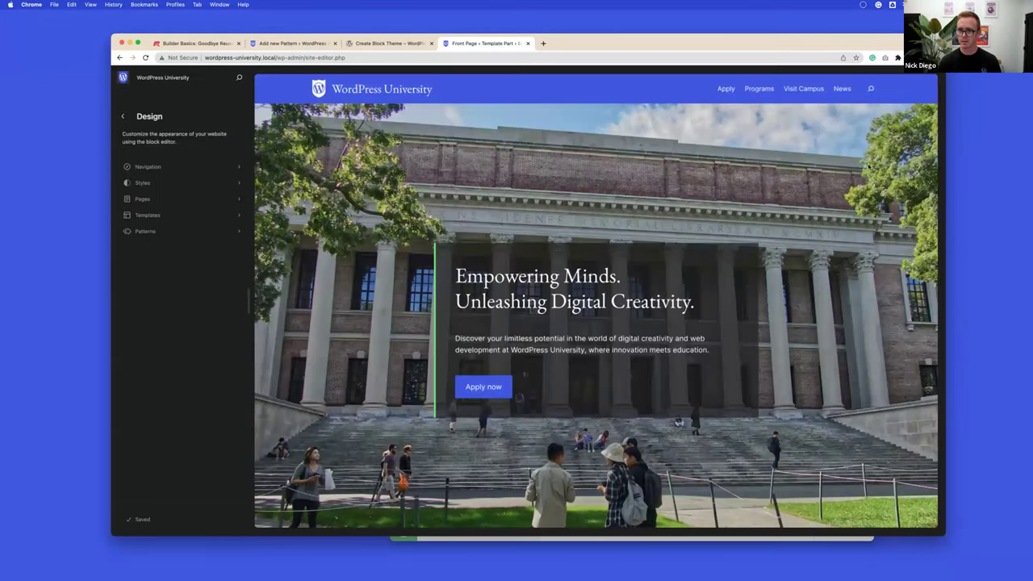
- Open the Home page in the site editor and look over the global styles revisions timeline
{"action": "left_click", "coordinate": [870, 166]}
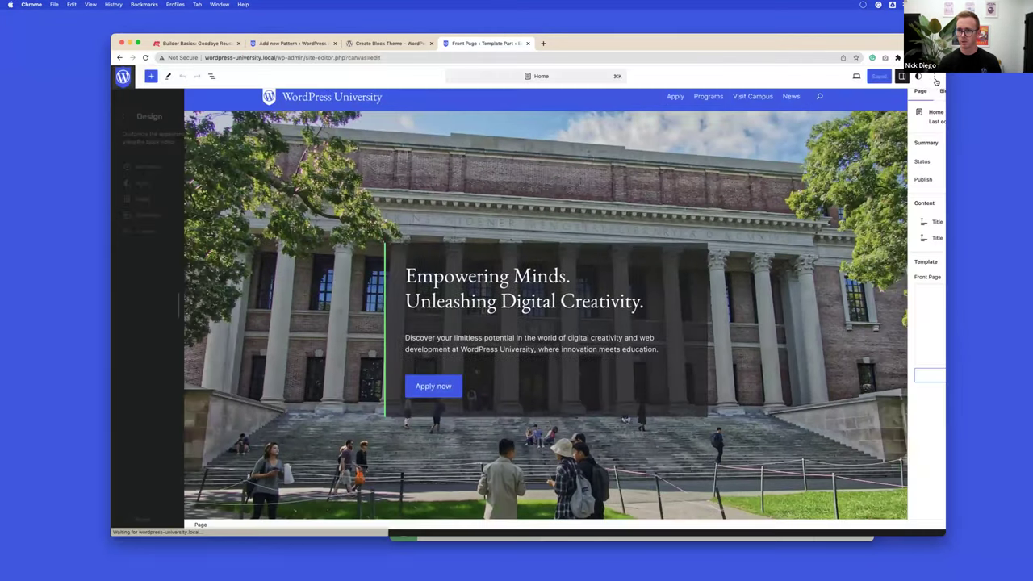
{"action": "left_click", "coordinate": [920, 77]}
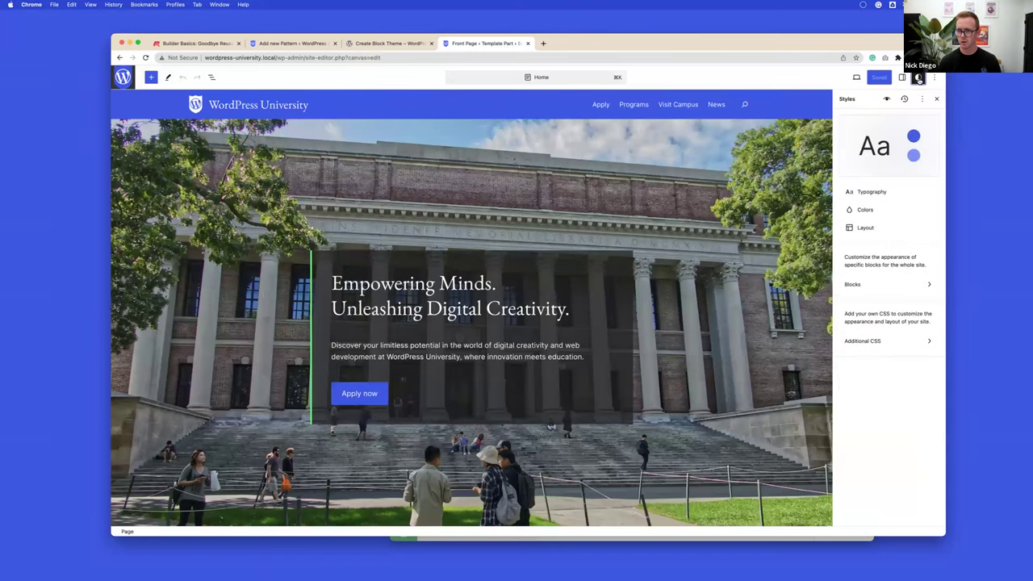
{"action": "left_click", "coordinate": [921, 99]}
{"action": "left_click", "coordinate": [843, 122]}
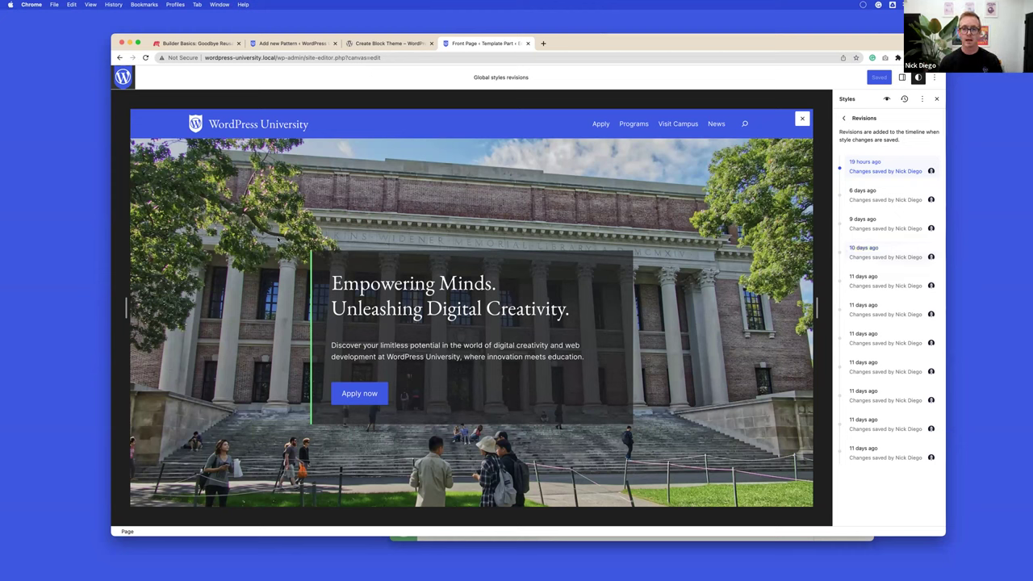
- Open make.wordpress.org/themes in a new browser tab, and change its address to the make.wordpress.org/core blog
{"action": "left_click", "coordinate": [543, 45]}
{"action": "type", "text": "make.wordpress.org/themes"}
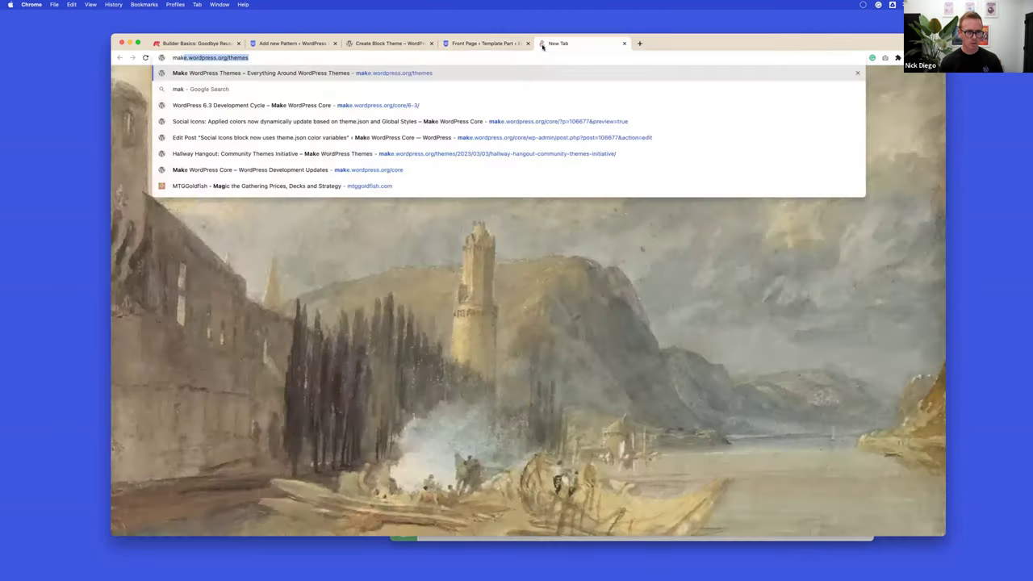
{"action": "key", "text": "Return"}
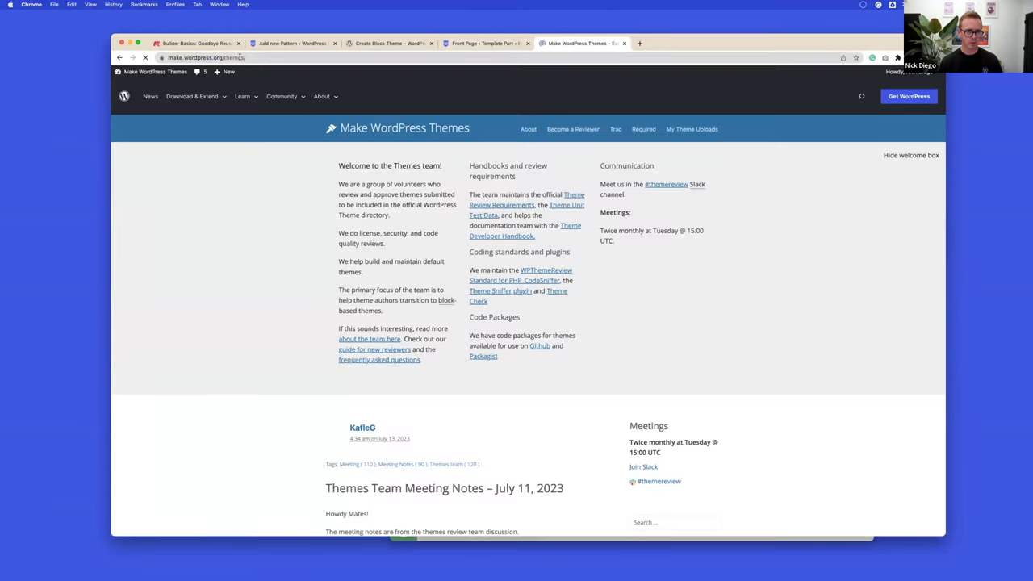
{"action": "type", "text": "core"}
{"action": "key", "text": "Return"}
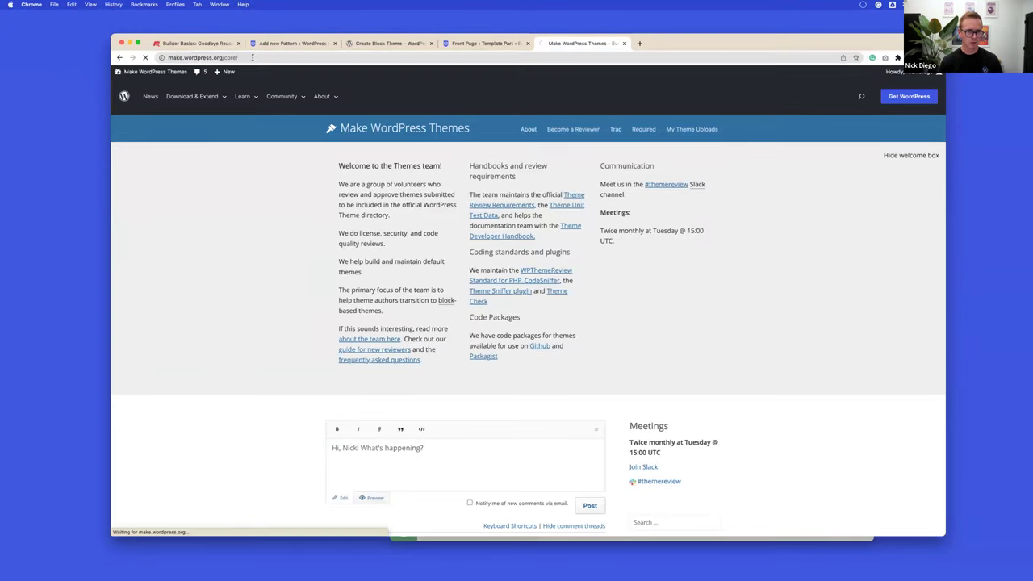
- Look through the recent Make WordPress Core posts for the one on the Phase 3 roadmap, and return to the start of the blog
{"action": "scroll", "coordinate": [363, 234], "scroll_direction": "down", "scroll_amount": 10}
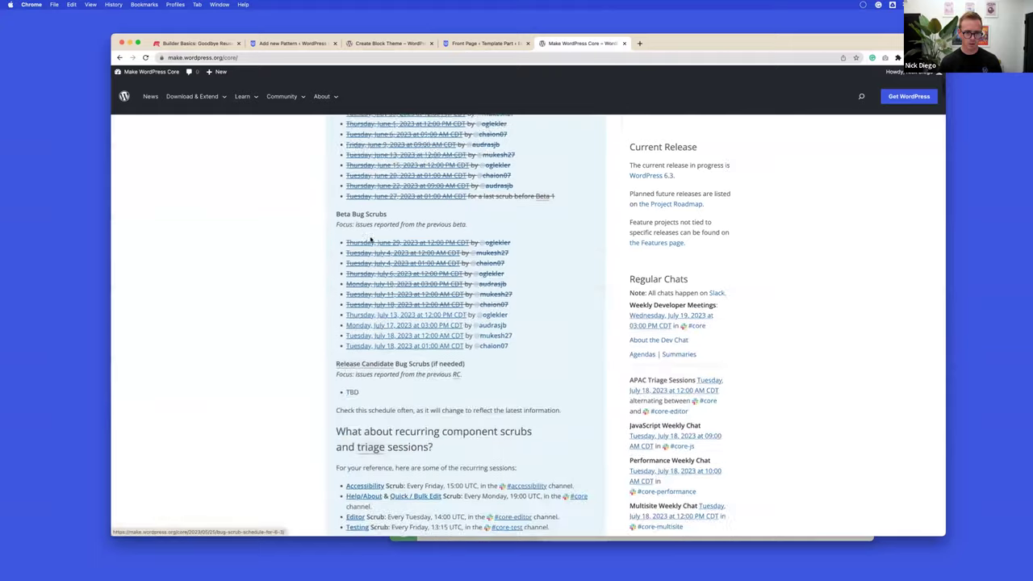
{"action": "scroll", "coordinate": [370, 236], "scroll_direction": "down", "scroll_amount": 8}
{"action": "scroll", "coordinate": [370, 236], "scroll_direction": "up", "scroll_amount": 5}
{"action": "scroll", "coordinate": [371, 237], "scroll_direction": "down", "scroll_amount": 5}
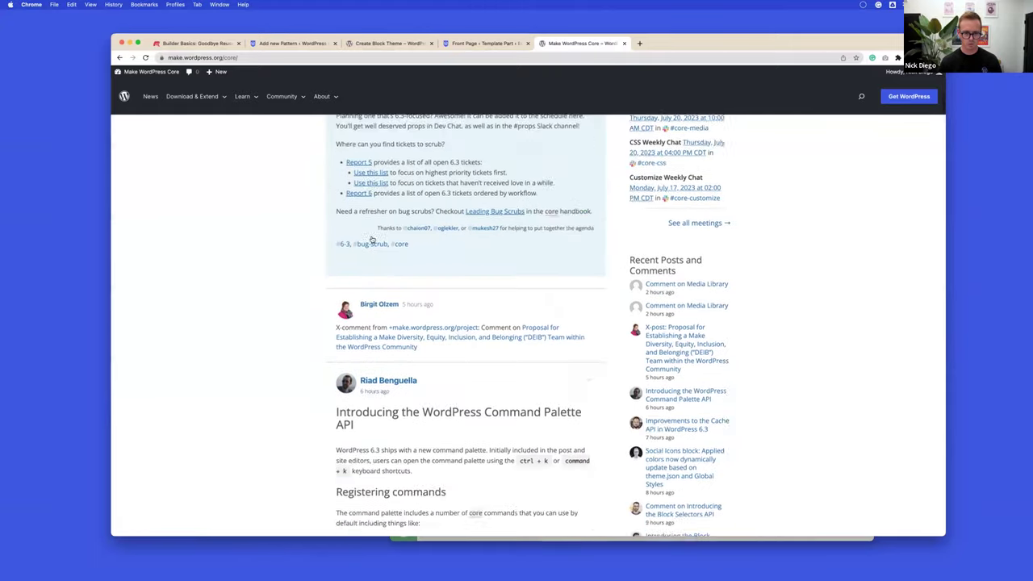
{"action": "scroll", "coordinate": [373, 238], "scroll_direction": "down", "scroll_amount": 3}
{"action": "scroll", "coordinate": [383, 251], "scroll_direction": "down", "scroll_amount": 10}
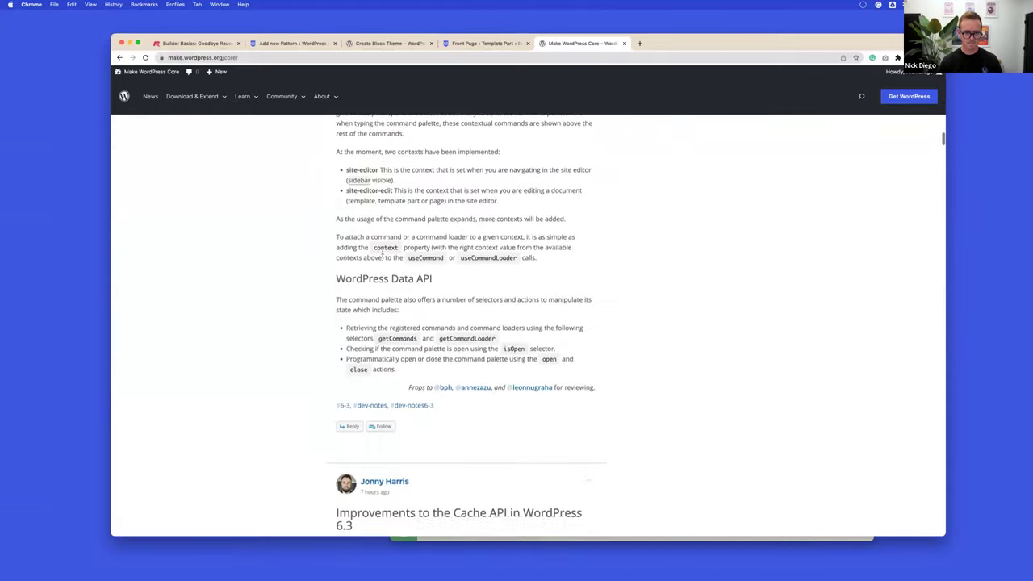
{"action": "scroll", "coordinate": [383, 251], "scroll_direction": "down", "scroll_amount": 20}
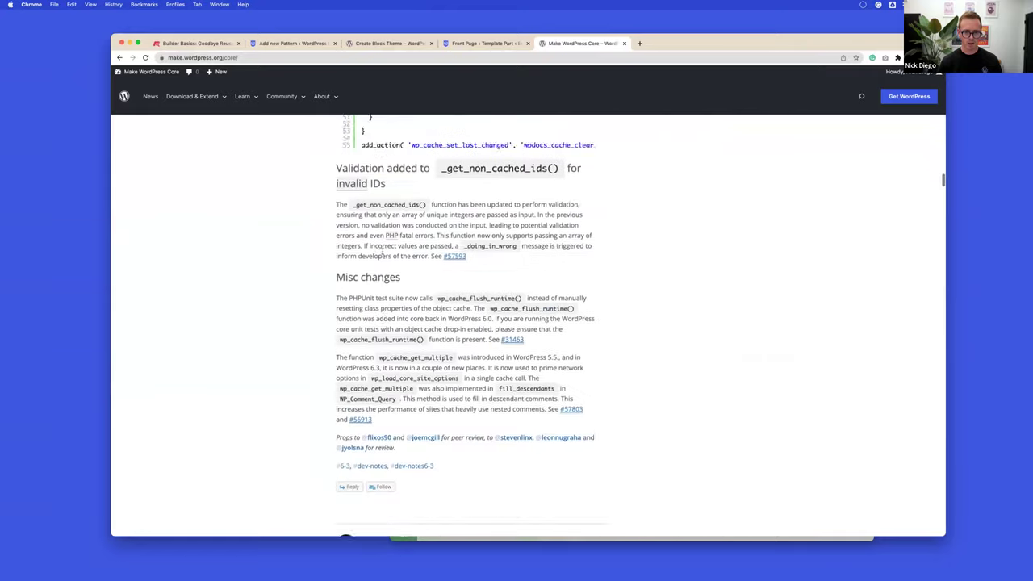
{"action": "scroll", "coordinate": [383, 251], "scroll_direction": "down", "scroll_amount": 15}
{"action": "scroll", "coordinate": [383, 253], "scroll_direction": "down", "scroll_amount": 20}
{"action": "scroll", "coordinate": [382, 253], "scroll_direction": "down", "scroll_amount": 20}
{"action": "scroll", "coordinate": [383, 251], "scroll_direction": "down", "scroll_amount": 20}
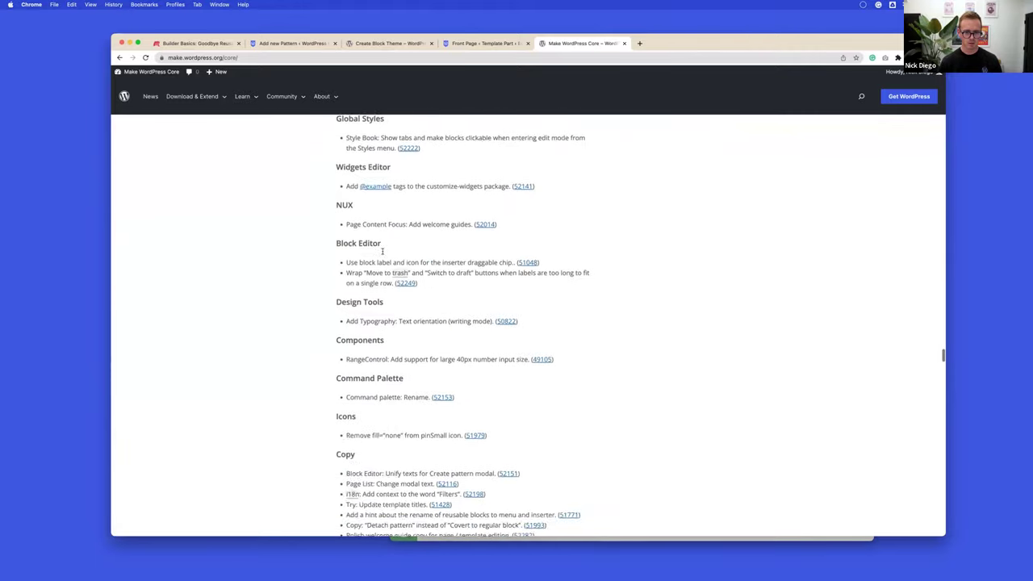
{"action": "scroll", "coordinate": [382, 251], "scroll_direction": "down", "scroll_amount": 5}
{"action": "scroll", "coordinate": [382, 253], "scroll_direction": "down", "scroll_amount": 20}
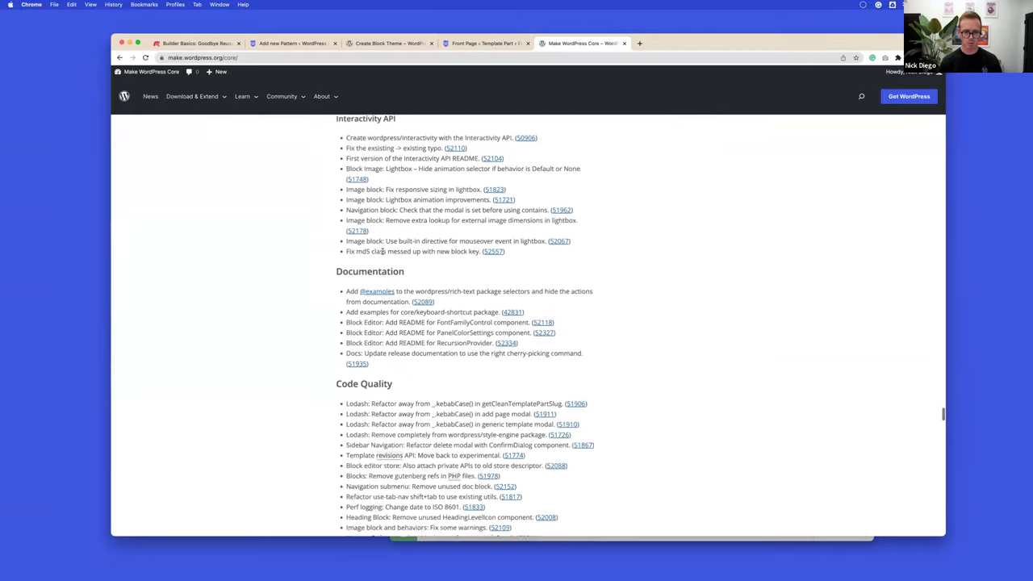
{"action": "scroll", "coordinate": [383, 251], "scroll_direction": "down", "scroll_amount": 10}
{"action": "scroll", "coordinate": [383, 252], "scroll_direction": "down", "scroll_amount": 20}
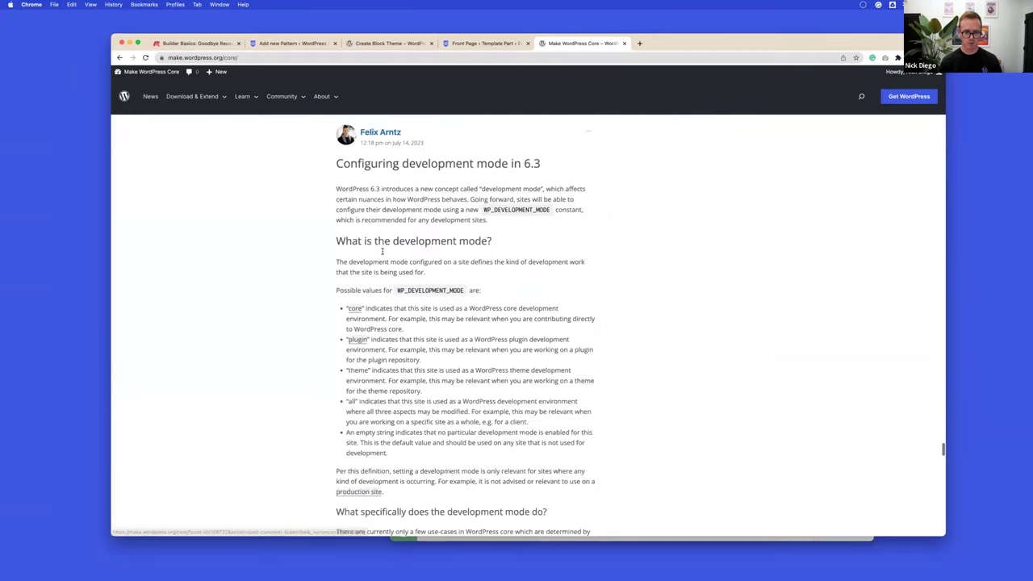
{"action": "scroll", "coordinate": [382, 251], "scroll_direction": "down", "scroll_amount": 8}
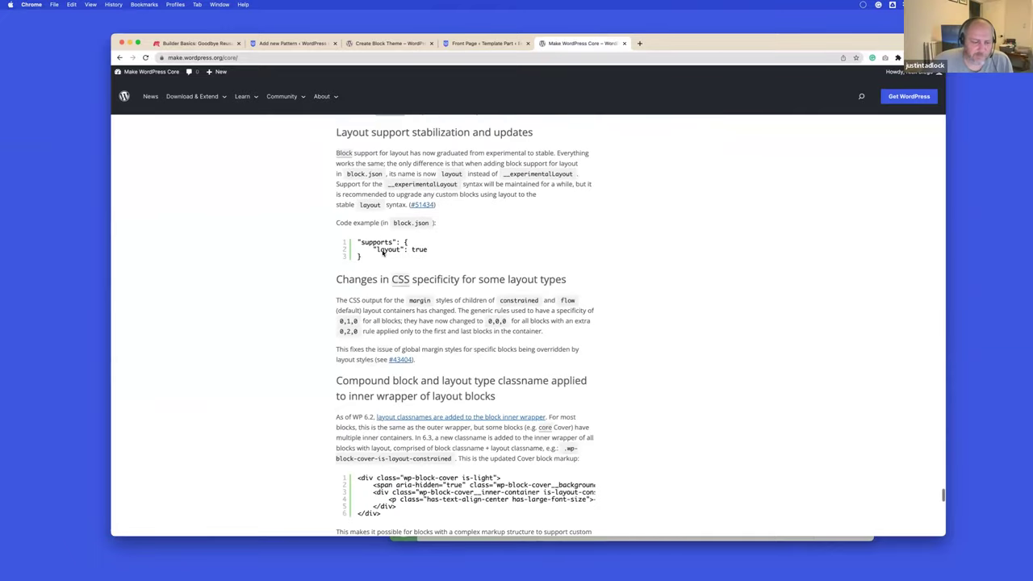
{"action": "scroll", "coordinate": [384, 251], "scroll_direction": "up", "scroll_amount": 15}
{"action": "scroll", "coordinate": [385, 251], "scroll_direction": "up", "scroll_amount": 20}
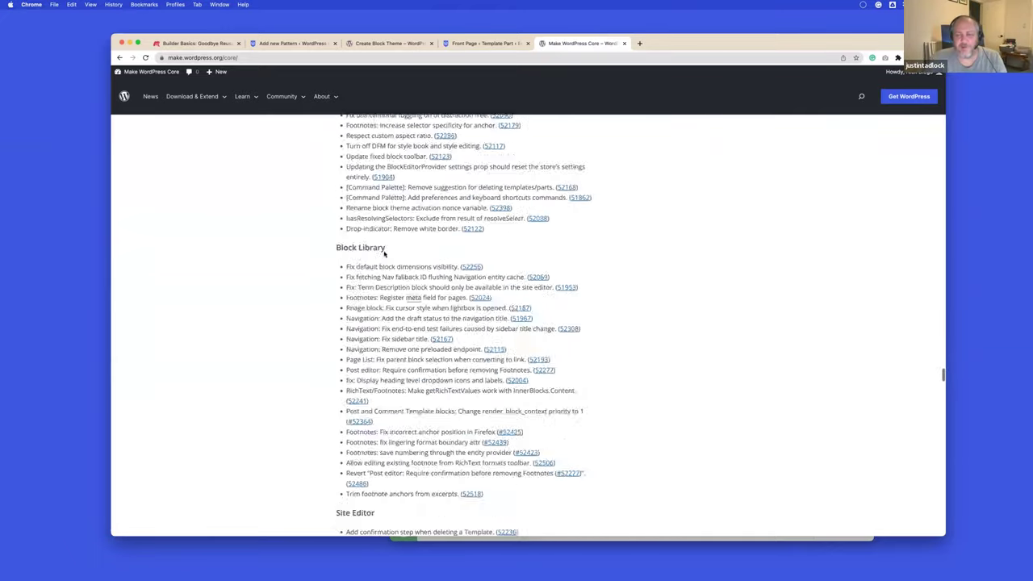
{"action": "scroll", "coordinate": [570, 263], "scroll_direction": "up", "scroll_amount": 20}
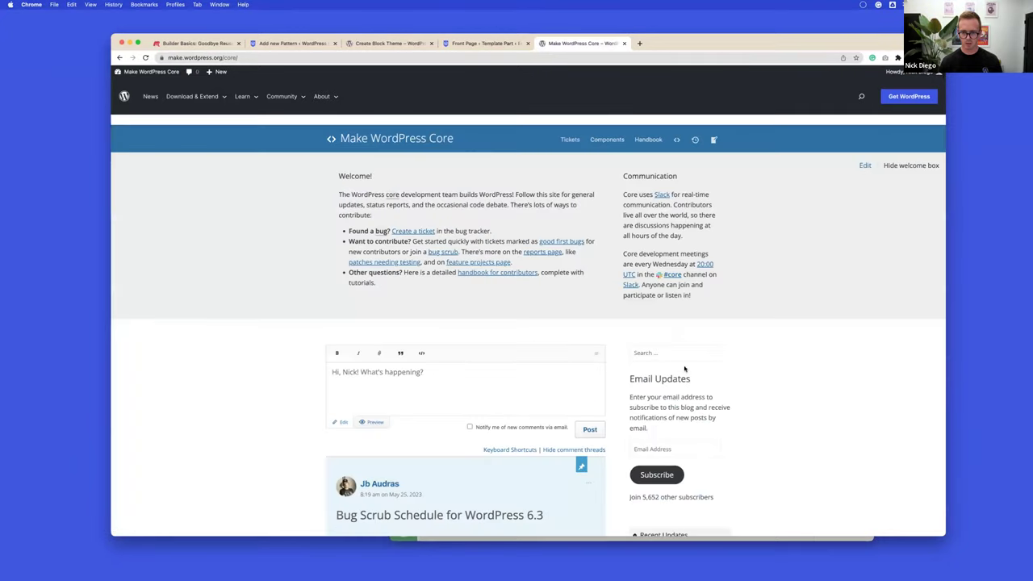
- Search the Core blog for the post author's first name and look through the matching posts
{"action": "left_click", "coordinate": [648, 340]}
{"action": "type", "text": "matias"}
{"action": "key", "text": "Return"}
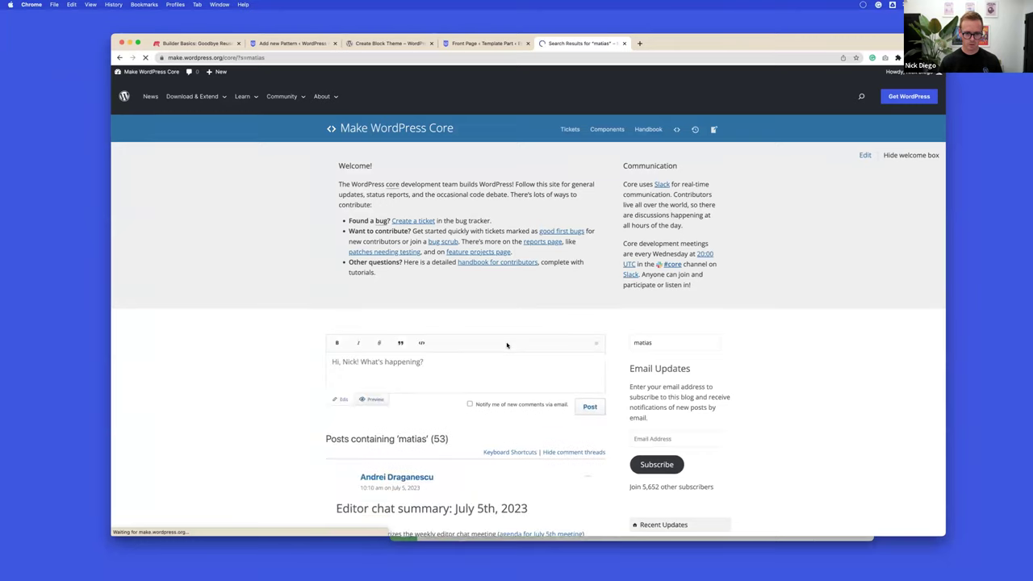
{"action": "scroll", "coordinate": [507, 345], "scroll_direction": "down", "scroll_amount": 15}
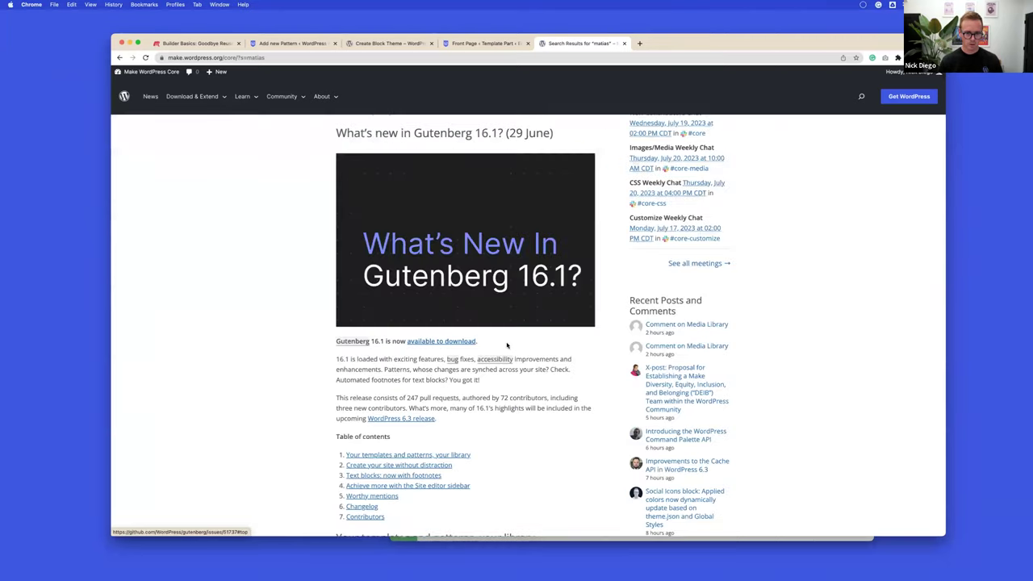
{"action": "scroll", "coordinate": [506, 345], "scroll_direction": "down", "scroll_amount": 20}
{"action": "scroll", "coordinate": [507, 345], "scroll_direction": "down", "scroll_amount": 20}
{"action": "scroll", "coordinate": [507, 346], "scroll_direction": "down", "scroll_amount": 20}
{"action": "scroll", "coordinate": [507, 346], "scroll_direction": "down", "scroll_amount": 15}
{"action": "scroll", "coordinate": [507, 345], "scroll_direction": "up", "scroll_amount": 20}
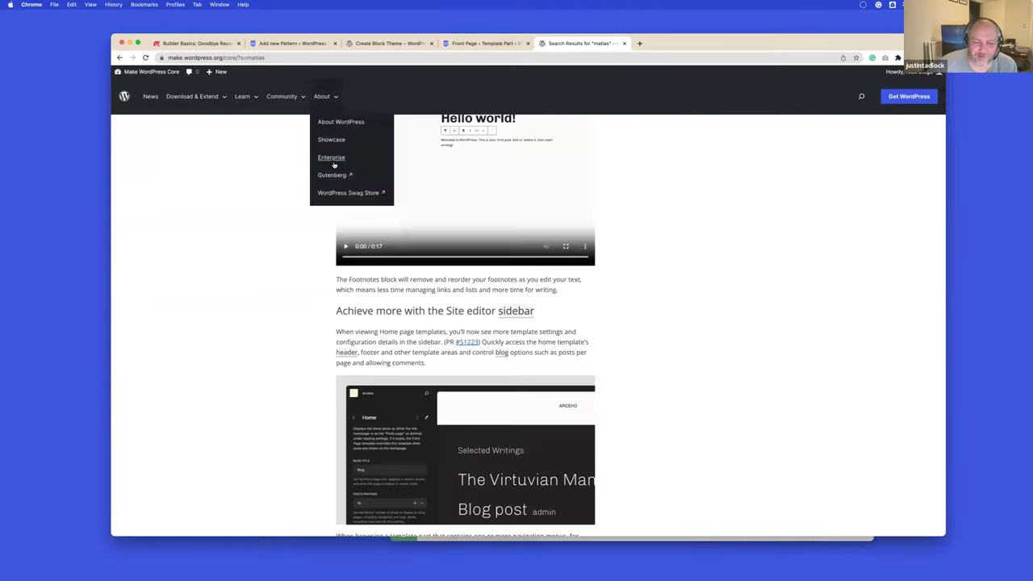
- Search the web for "gutenberg pahse 3" and open the Phase 3: Collaboration post on Make WordPress Core
{"action": "left_click", "coordinate": [281, 58]}
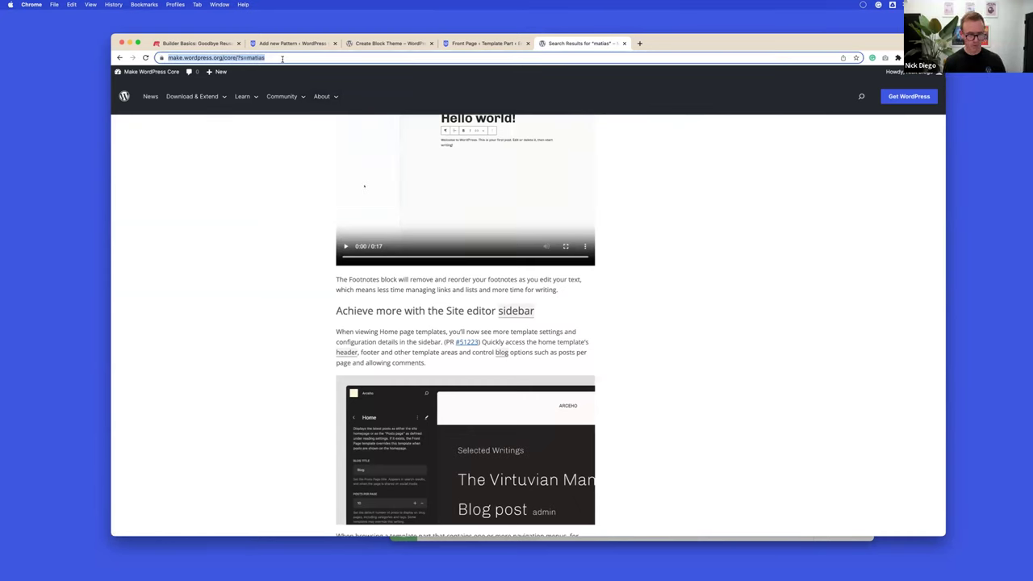
{"action": "type", "text": "gutenberg pah"}
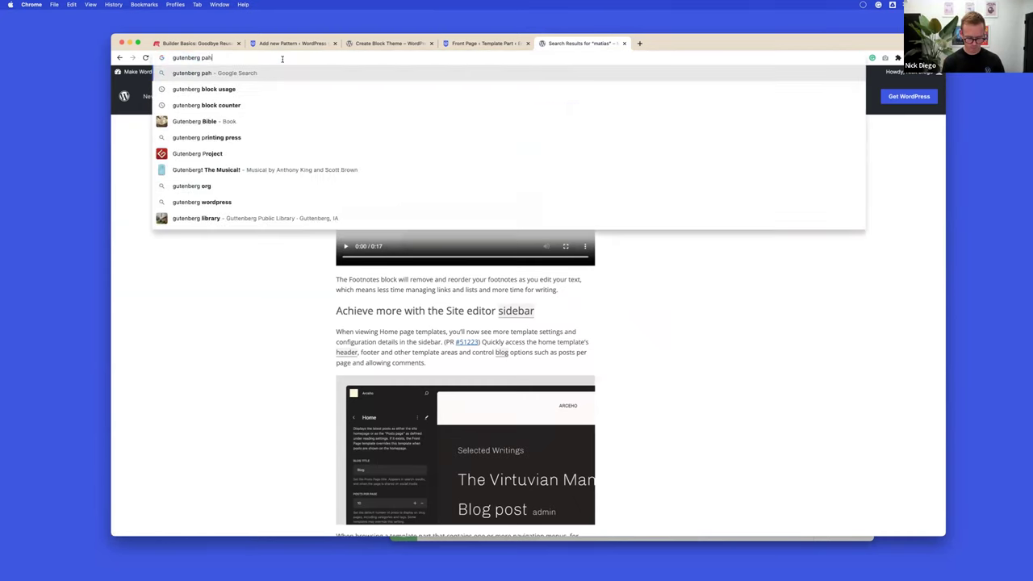
{"action": "type", "text": "se 3"}
{"action": "key", "text": "Return"}
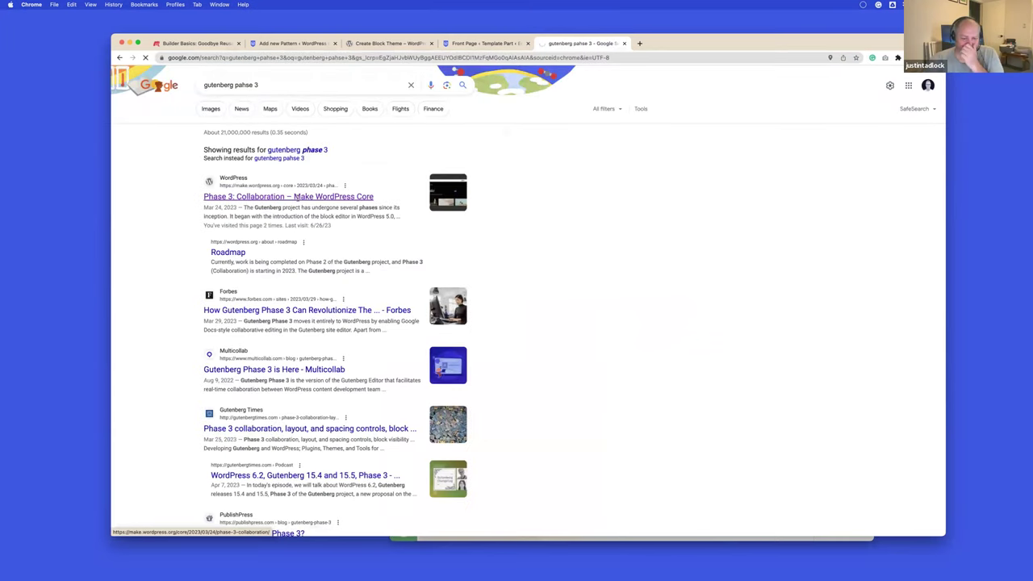
{"action": "left_click", "coordinate": [296, 197]}
- Read the Phase 3: Collaboration post's outline of focus areas, from real-time collaboration to admin design and library, and select the post's web address
{"action": "scroll", "coordinate": [456, 272], "scroll_direction": "down", "scroll_amount": 5}
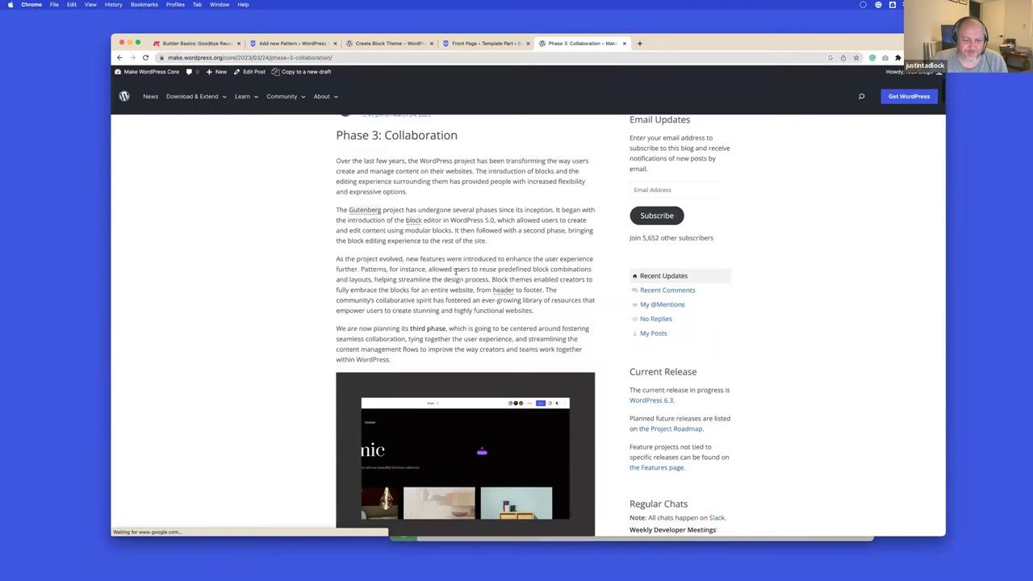
{"action": "scroll", "coordinate": [456, 272], "scroll_direction": "down", "scroll_amount": 4}
{"action": "left_click", "coordinate": [250, 58]}
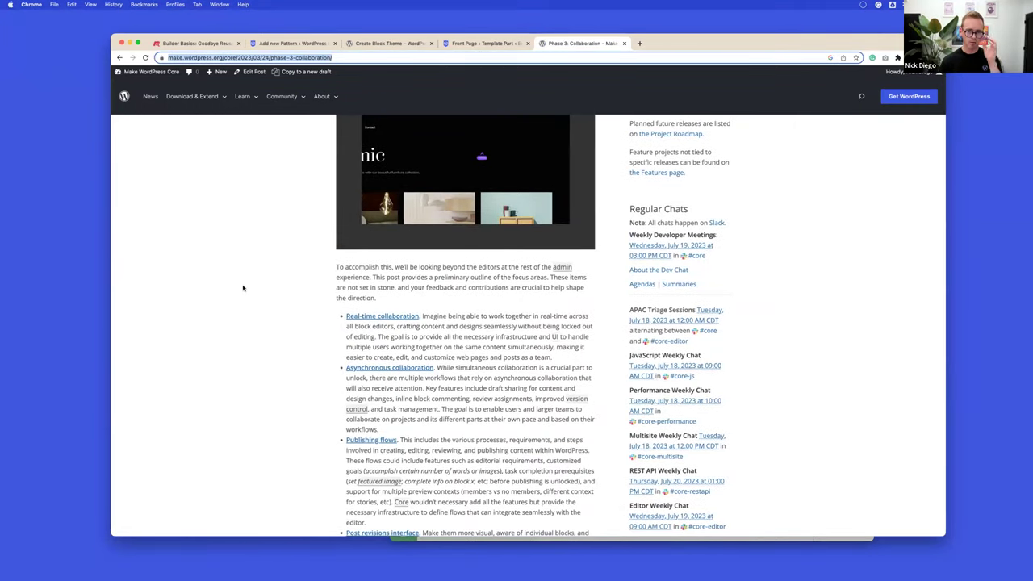
{"action": "scroll", "coordinate": [240, 289], "scroll_direction": "up", "scroll_amount": 2}
{"action": "scroll", "coordinate": [295, 282], "scroll_direction": "up", "scroll_amount": 3}
{"action": "scroll", "coordinate": [296, 282], "scroll_direction": "down", "scroll_amount": 5}
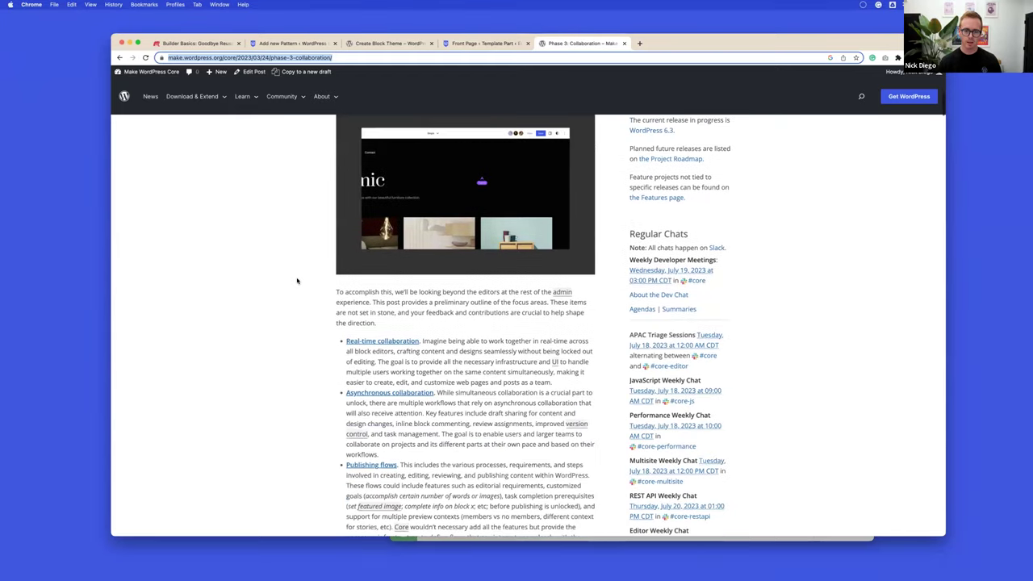
{"action": "scroll", "coordinate": [355, 243], "scroll_direction": "down", "scroll_amount": 1}
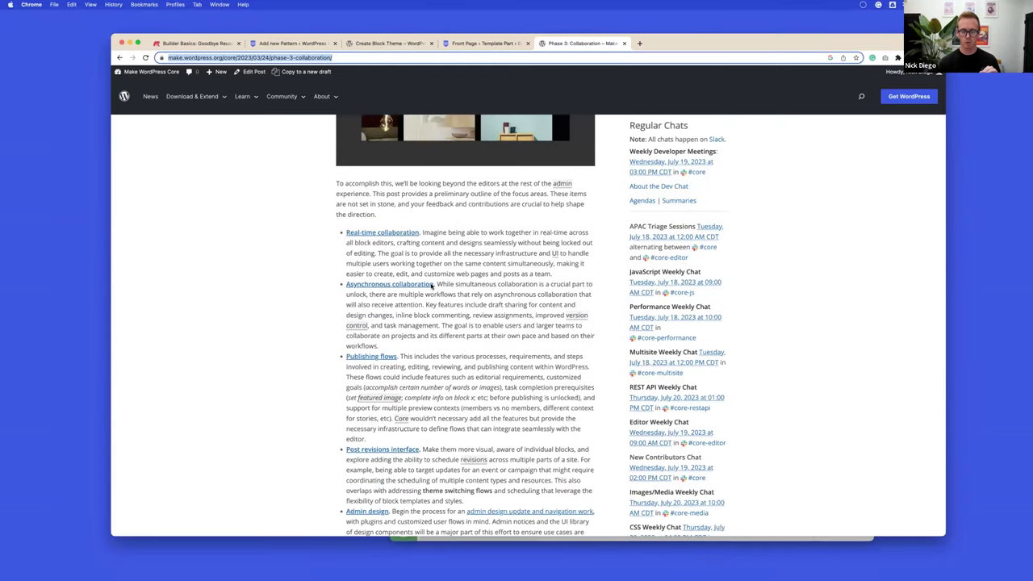
{"action": "scroll", "coordinate": [433, 286], "scroll_direction": "down", "scroll_amount": 1}
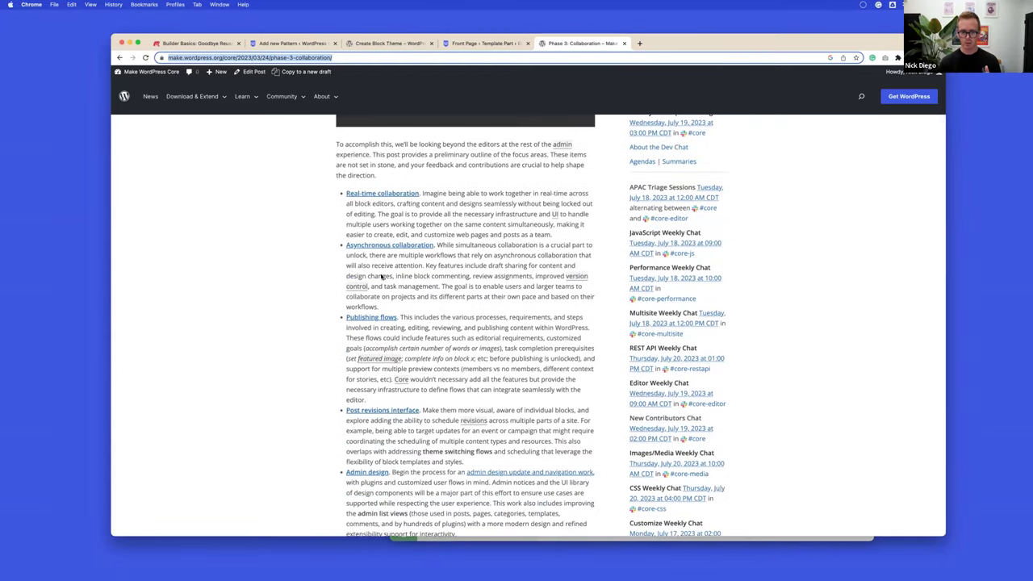
{"action": "scroll", "coordinate": [382, 277], "scroll_direction": "down", "scroll_amount": 2}
{"action": "scroll", "coordinate": [391, 342], "scroll_direction": "down", "scroll_amount": 2}
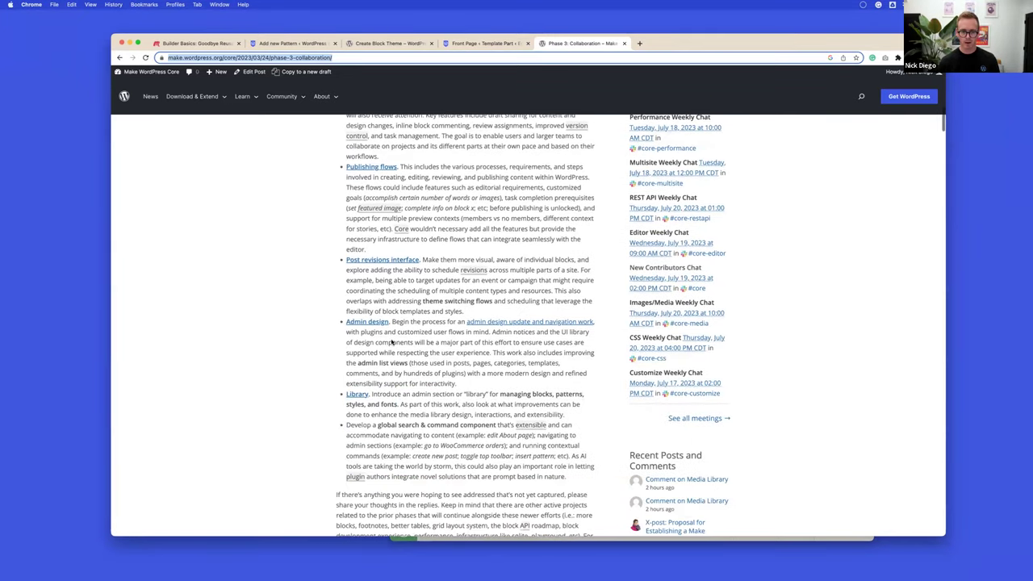
{"action": "scroll", "coordinate": [392, 341], "scroll_direction": "up", "scroll_amount": 1}
- Open the linked Post revisions interface article and read its introduction and scope
{"action": "left_click", "coordinate": [385, 307]}
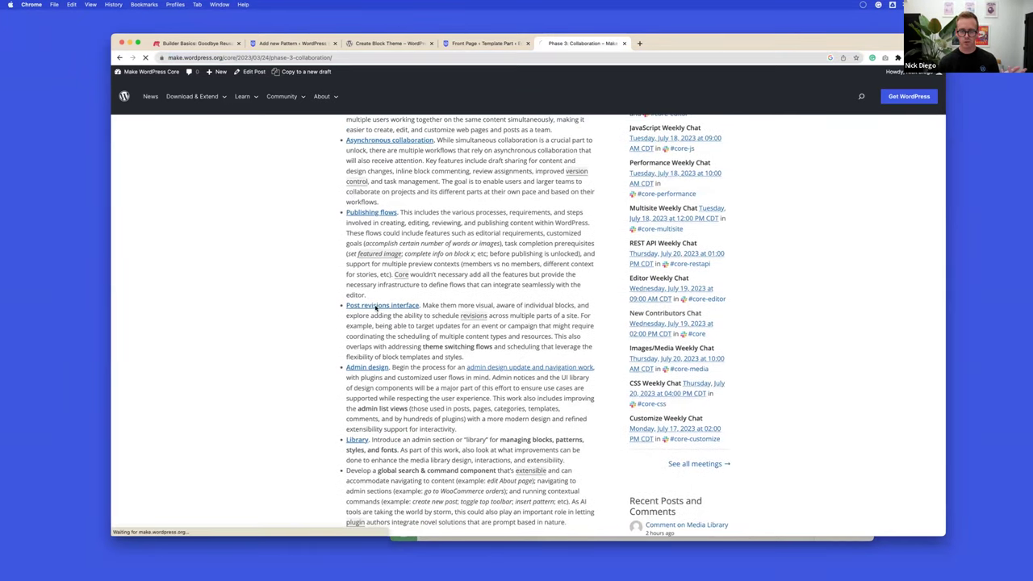
{"action": "scroll", "coordinate": [391, 312], "scroll_direction": "down", "scroll_amount": 2}
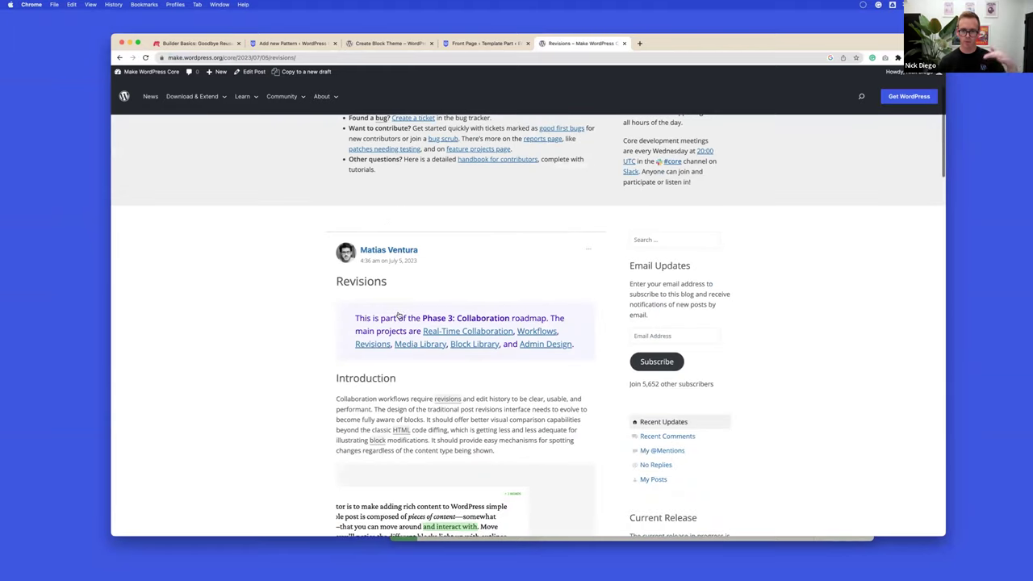
{"action": "scroll", "coordinate": [398, 316], "scroll_direction": "down", "scroll_amount": 8}
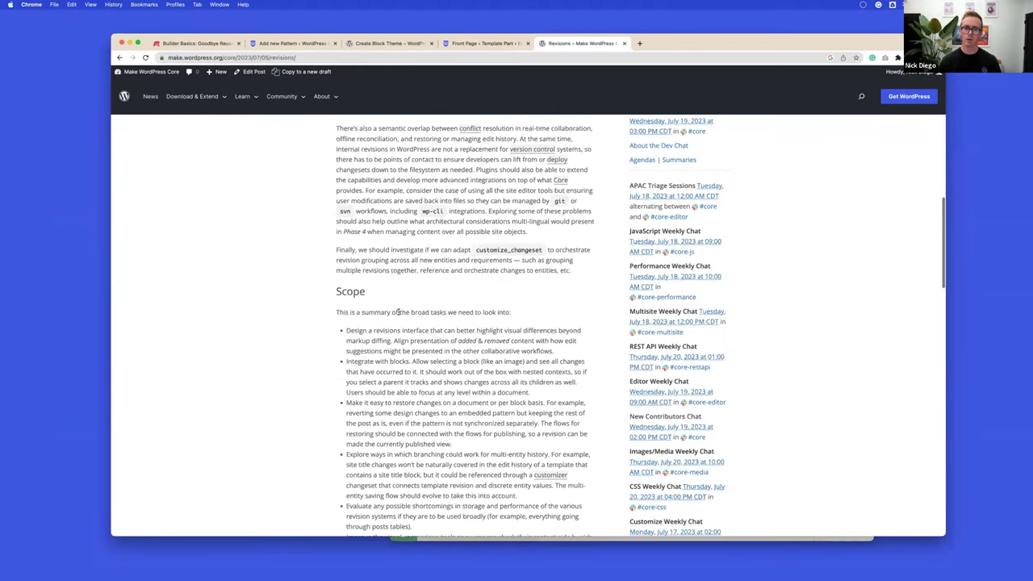
{"action": "scroll", "coordinate": [398, 312], "scroll_direction": "down", "scroll_amount": 2}
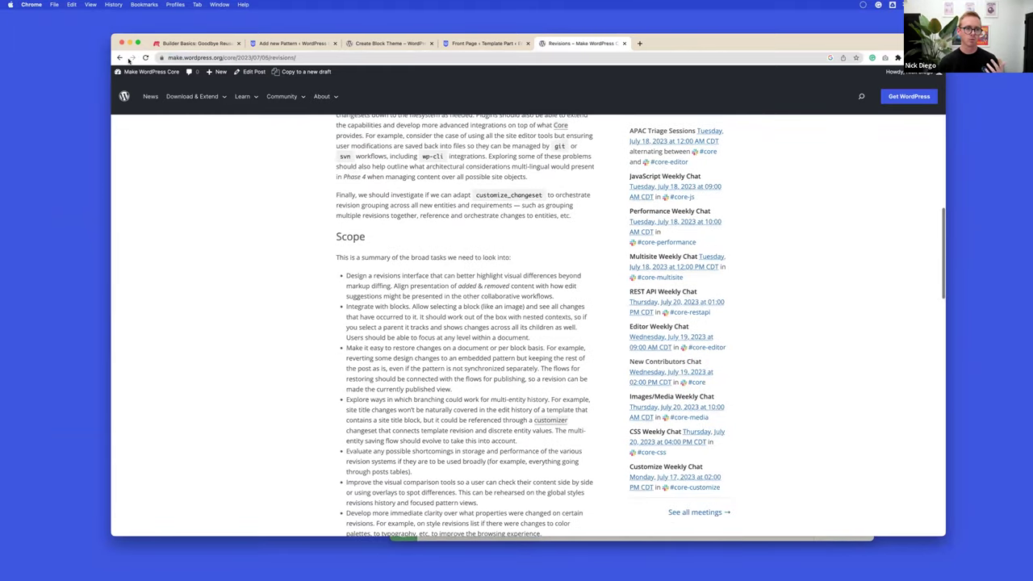
- Return to the Phase 3: Collaboration post and review its list of focus areas again
{"action": "left_click", "coordinate": [120, 58]}
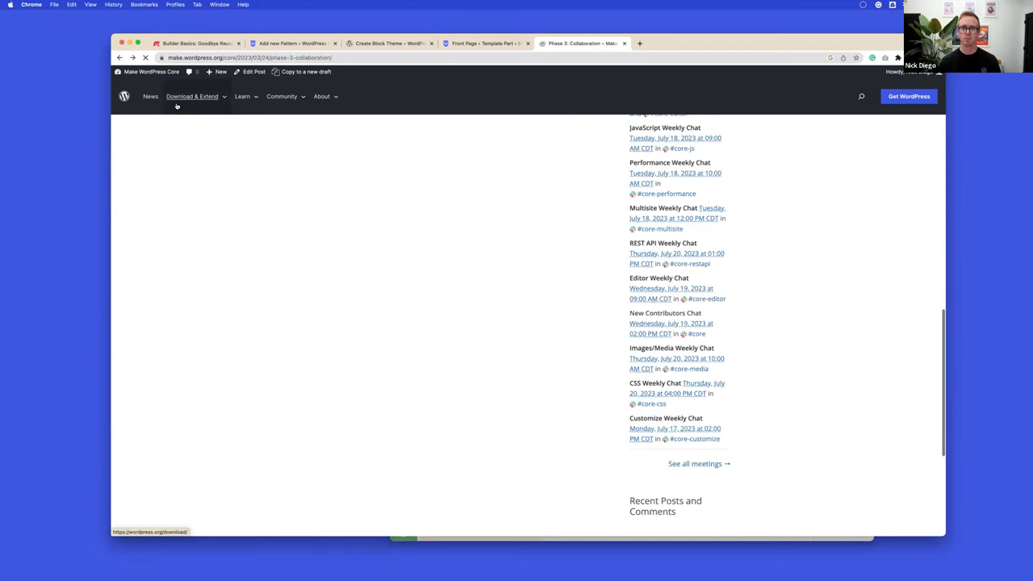
{"action": "scroll", "coordinate": [433, 186], "scroll_direction": "up", "scroll_amount": 4}
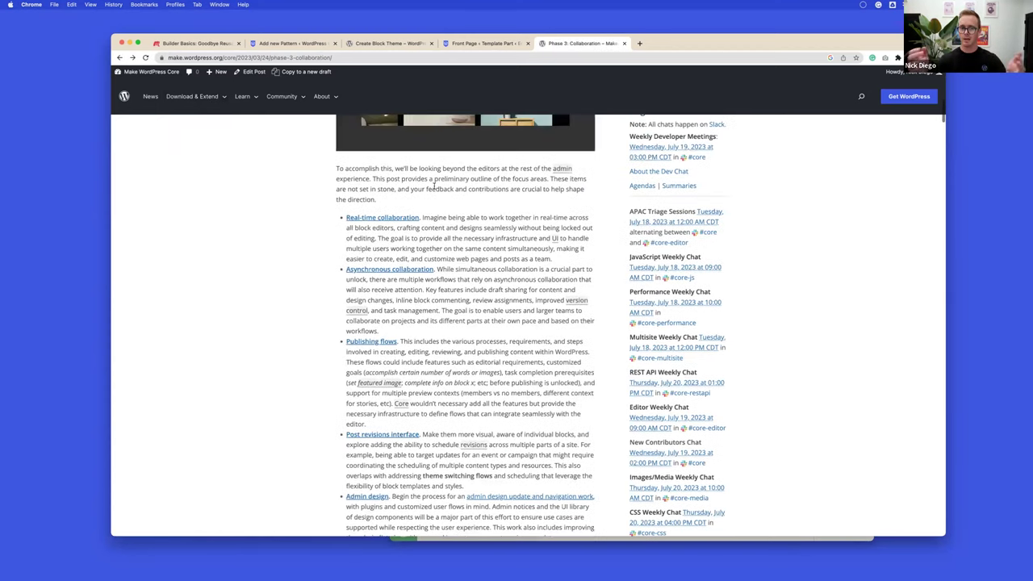
{"action": "scroll", "coordinate": [411, 215], "scroll_direction": "down", "scroll_amount": 6}
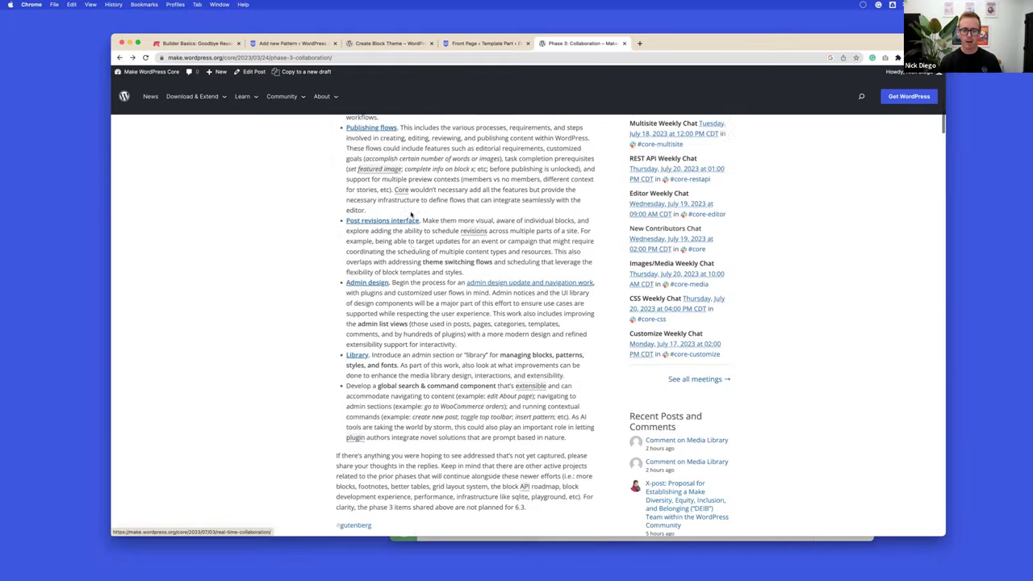
- Open the linked Library article from the Phase 3 focus areas and read through to its scope list
{"action": "scroll", "coordinate": [411, 215], "scroll_direction": "down", "scroll_amount": 3}
{"action": "left_click", "coordinate": [356, 242]}
{"action": "scroll", "coordinate": [384, 235], "scroll_direction": "down", "scroll_amount": 12}
{"action": "scroll", "coordinate": [460, 252], "scroll_direction": "down", "scroll_amount": 7}
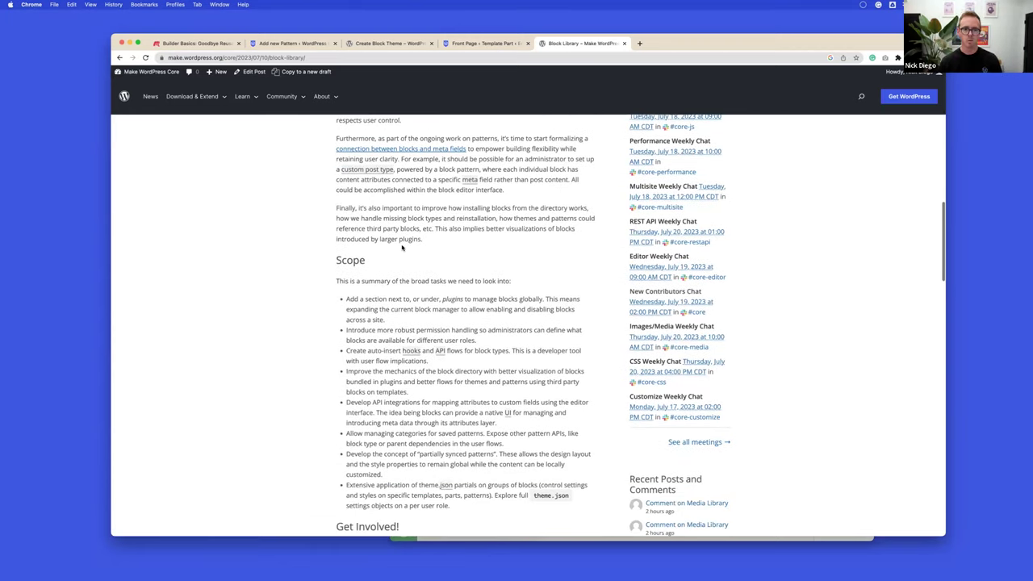
- Go back to the Phase 3: Collaboration post and show its focus areas starting from real-time collaboration
{"action": "mouse_move", "coordinate": [203, 108]}
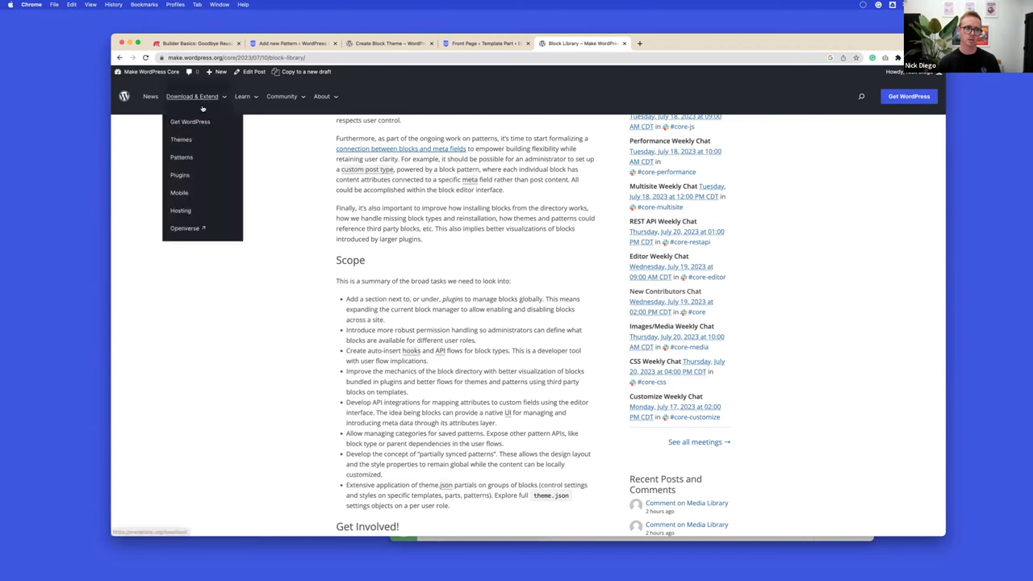
{"action": "left_click", "coordinate": [120, 58]}
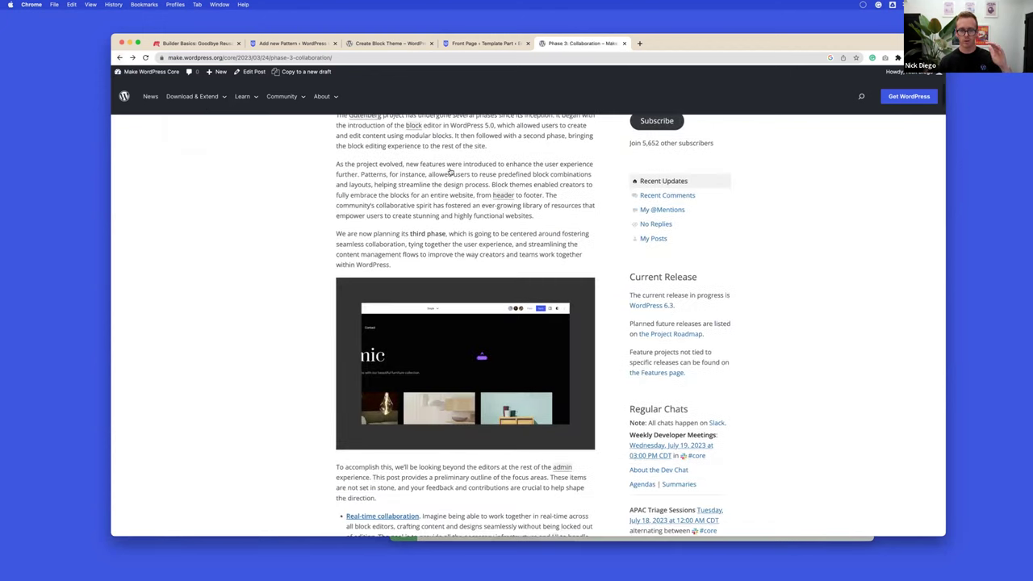
{"action": "scroll", "coordinate": [449, 172], "scroll_direction": "down", "scroll_amount": 5}
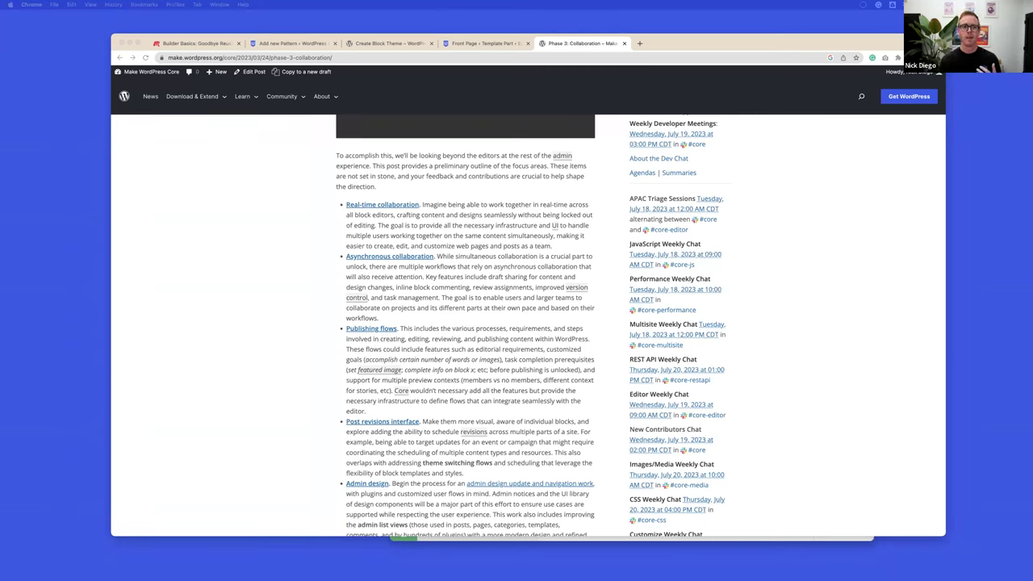
- Leave the "Another one" pattern editor without saving its changes and open the WordPress University site's front end
{"action": "left_click", "coordinate": [291, 44]}
{"action": "left_click", "coordinate": [291, 45]}
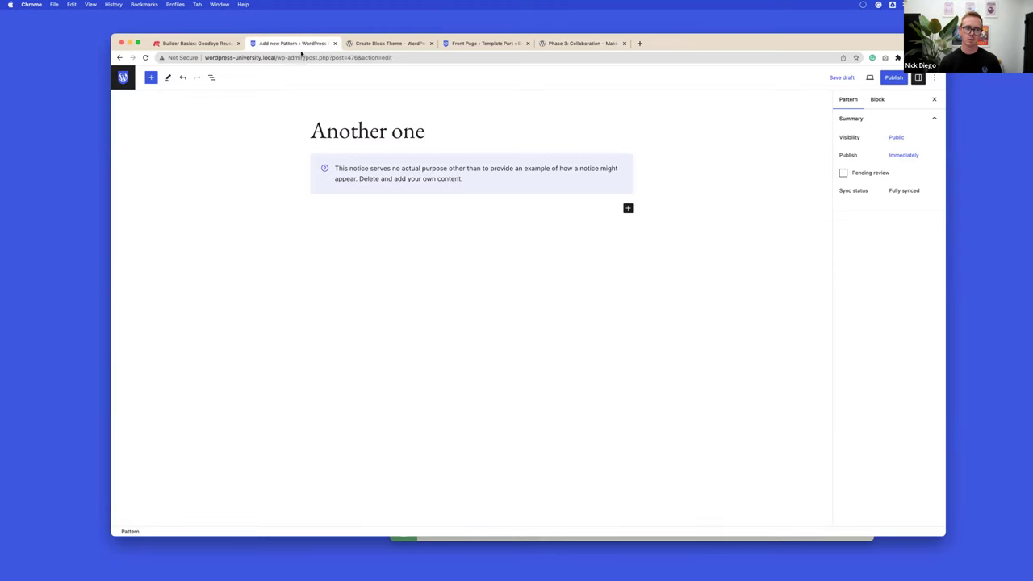
{"action": "left_click", "coordinate": [125, 78]}
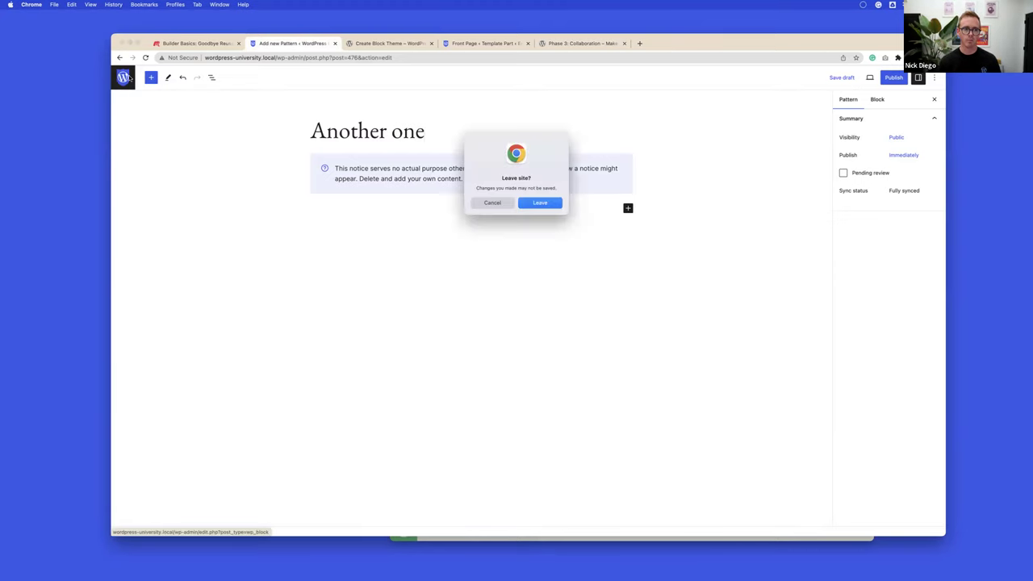
{"action": "left_click", "coordinate": [539, 203]}
{"action": "left_click", "coordinate": [162, 71]}
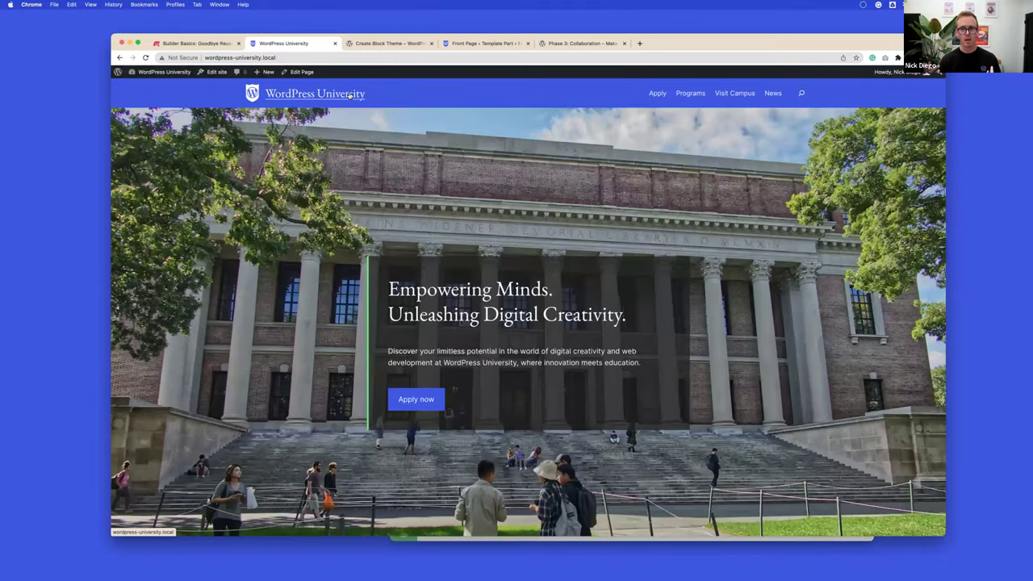
- Look over the WordPress University homepage, from the hero section through the programs and campus sections
{"action": "scroll", "coordinate": [355, 162], "scroll_direction": "down", "scroll_amount": 2}
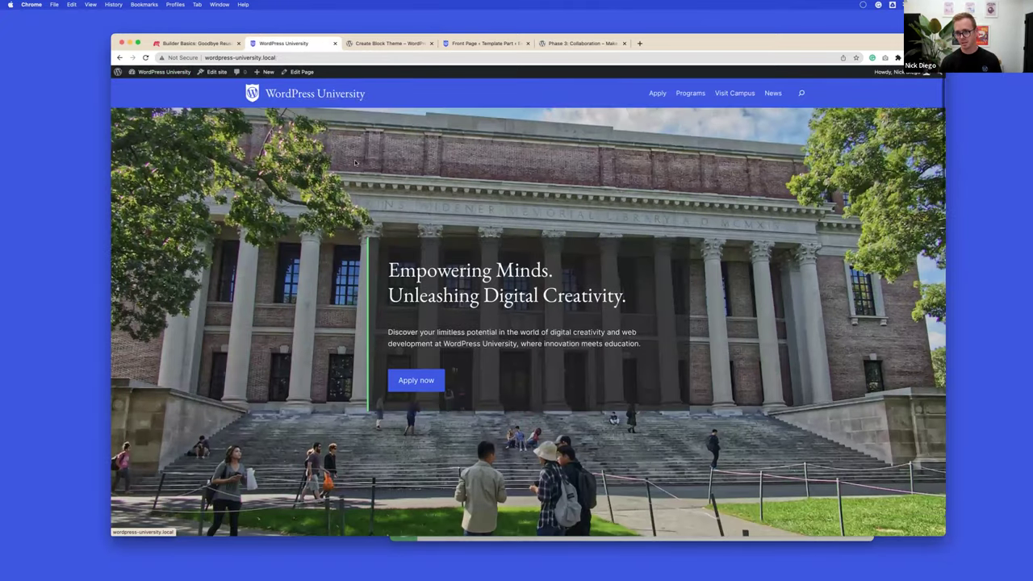
{"action": "scroll", "coordinate": [356, 163], "scroll_direction": "down", "scroll_amount": 2}
{"action": "scroll", "coordinate": [355, 163], "scroll_direction": "up", "scroll_amount": 1}
{"action": "scroll", "coordinate": [323, 121], "scroll_direction": "down", "scroll_amount": 3}
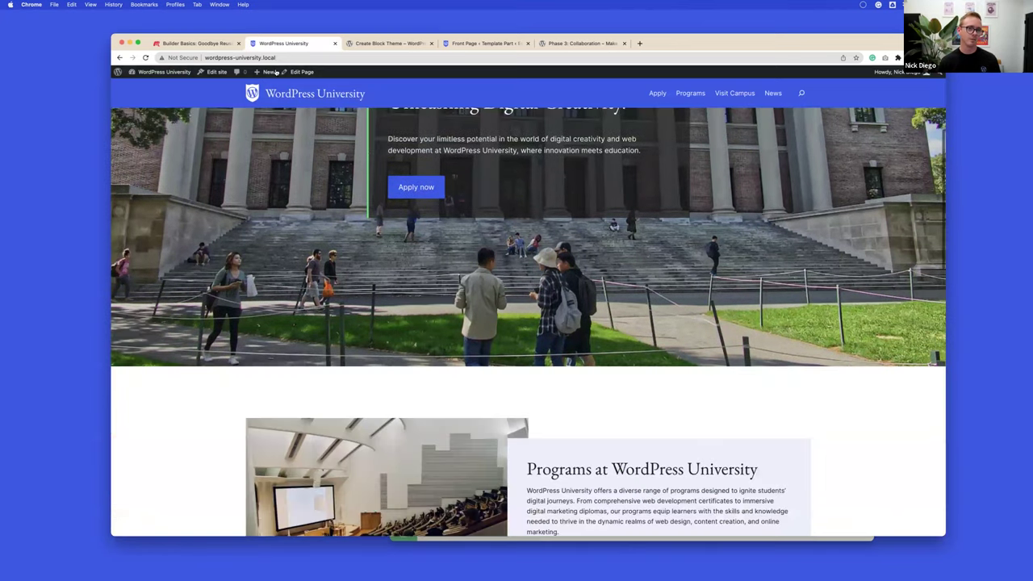
{"action": "scroll", "coordinate": [279, 104], "scroll_direction": "up", "scroll_amount": 5}
{"action": "scroll", "coordinate": [296, 109], "scroll_direction": "down", "scroll_amount": 5}
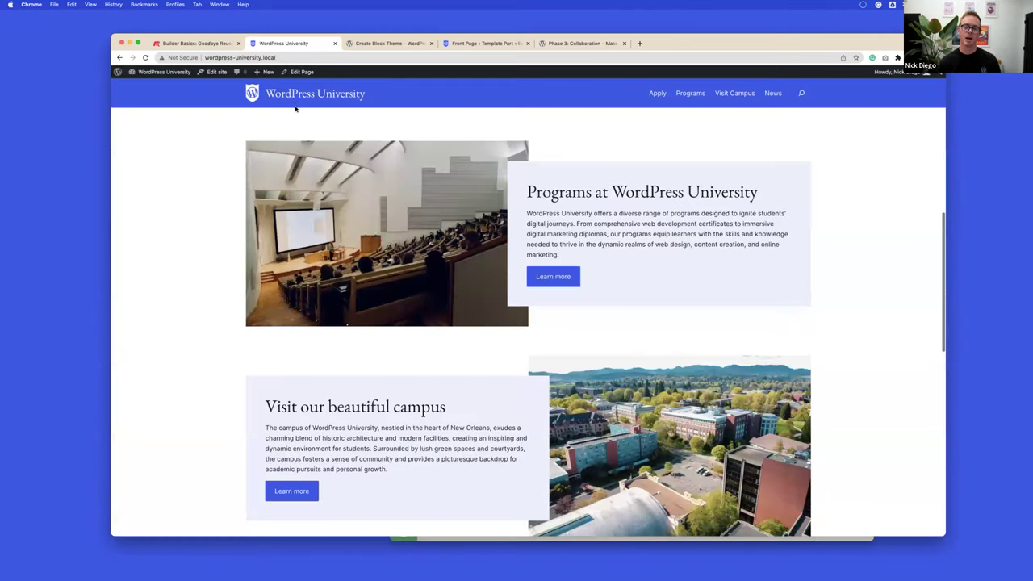
{"action": "scroll", "coordinate": [296, 109], "scroll_direction": "up", "scroll_amount": 5}
{"action": "scroll", "coordinate": [295, 109], "scroll_direction": "down", "scroll_amount": 1}
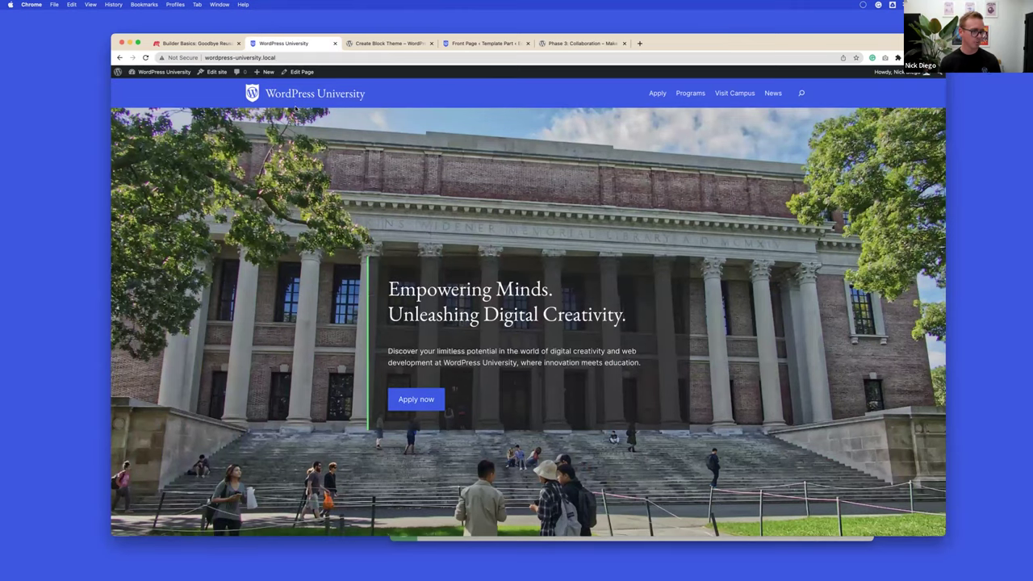